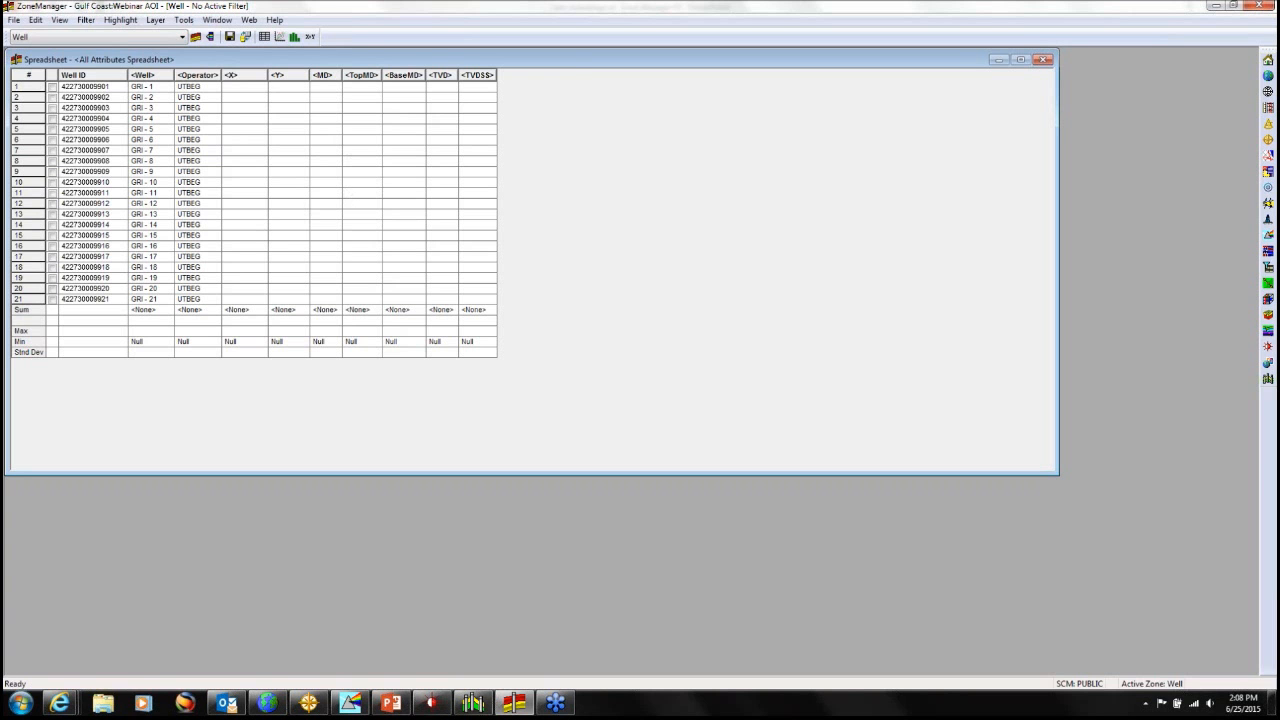
Calculate the zone XYZ data for the Well zone, and make F11 Zone the active zone.
{"action": "left_click", "coordinate": [193, 23]}
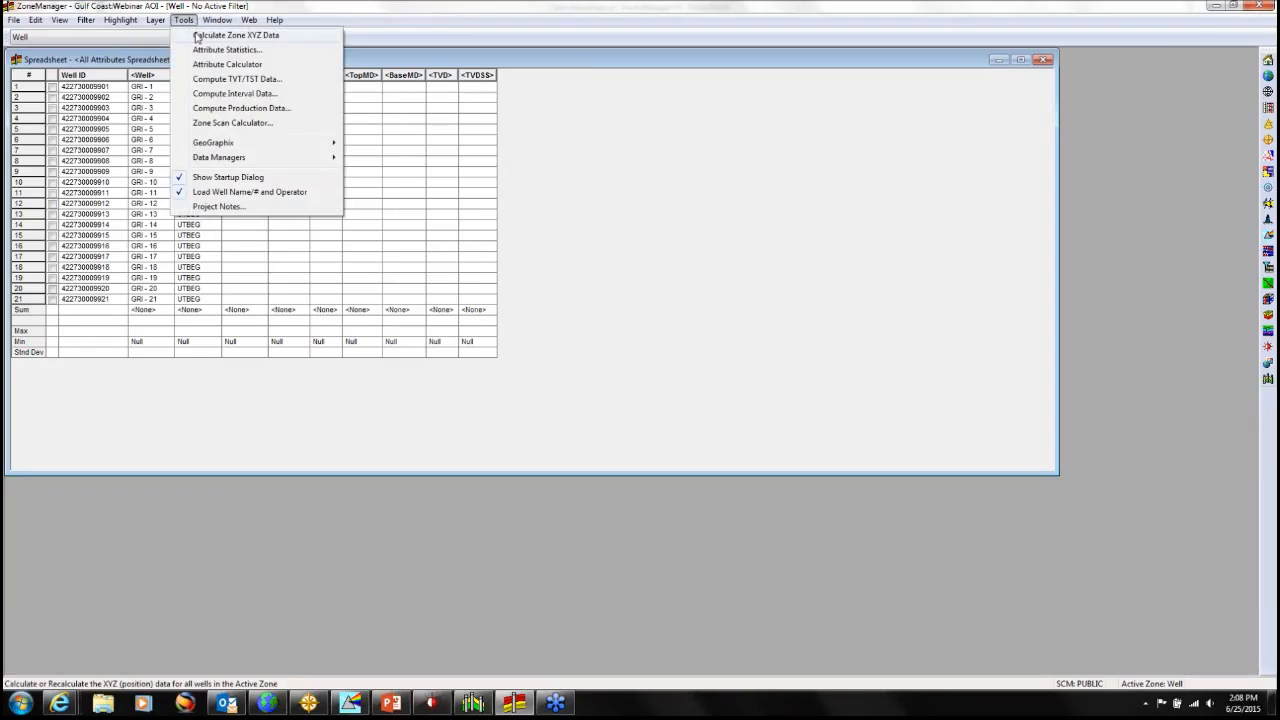
{"action": "left_click", "coordinate": [197, 38]}
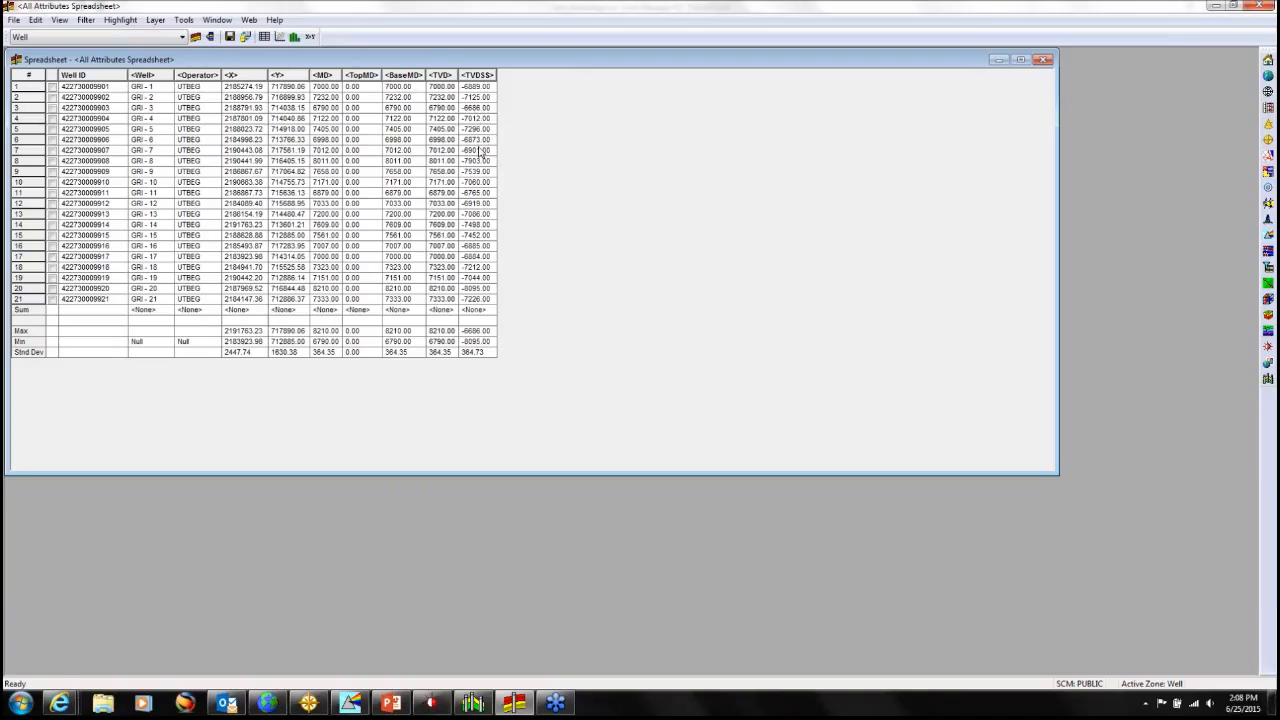
{"action": "left_click", "coordinate": [125, 40]}
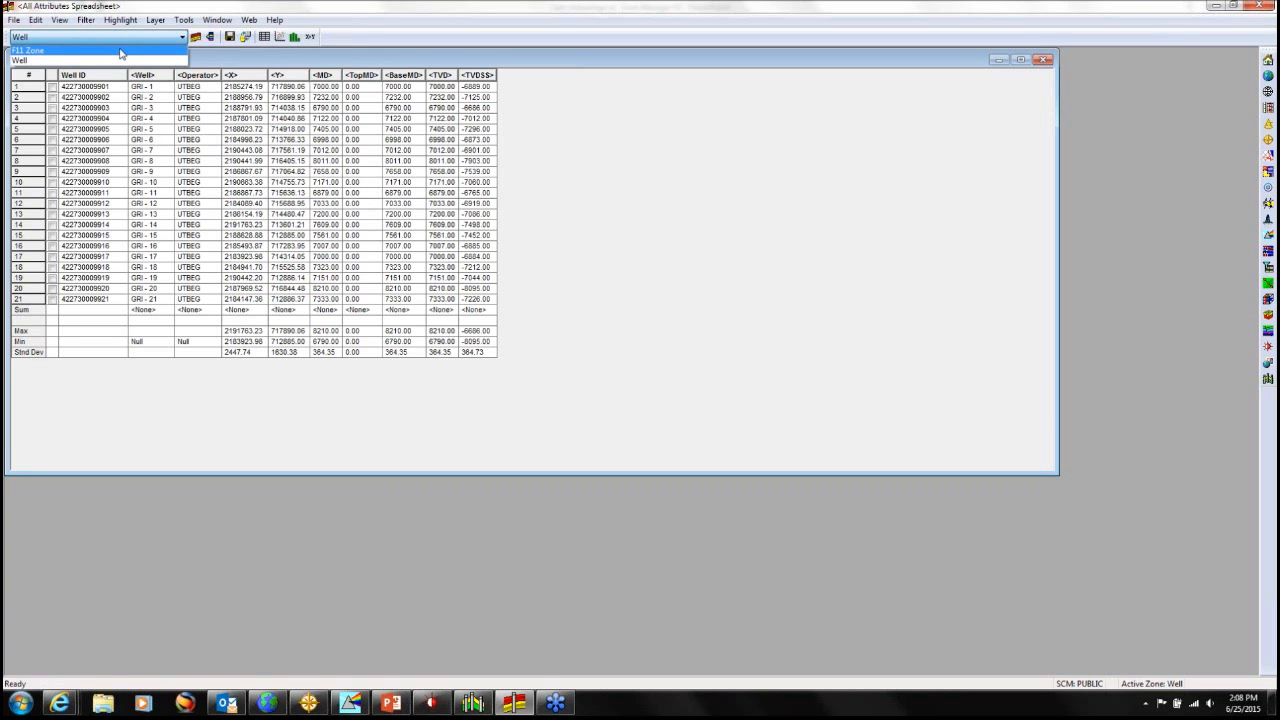
{"action": "left_click", "coordinate": [120, 51]}
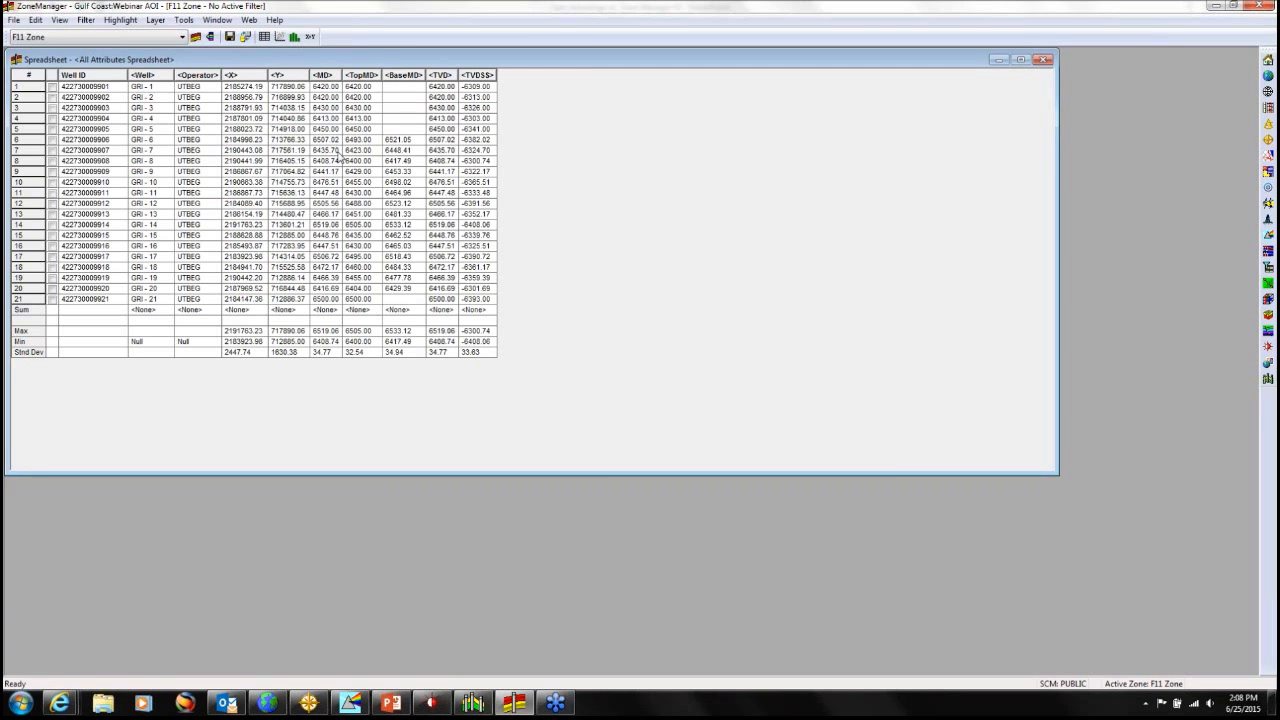
Review the zone definition of F11 Zone, including its top, base and XYZ position setting, and close it without changes.
{"action": "left_click", "coordinate": [206, 37]}
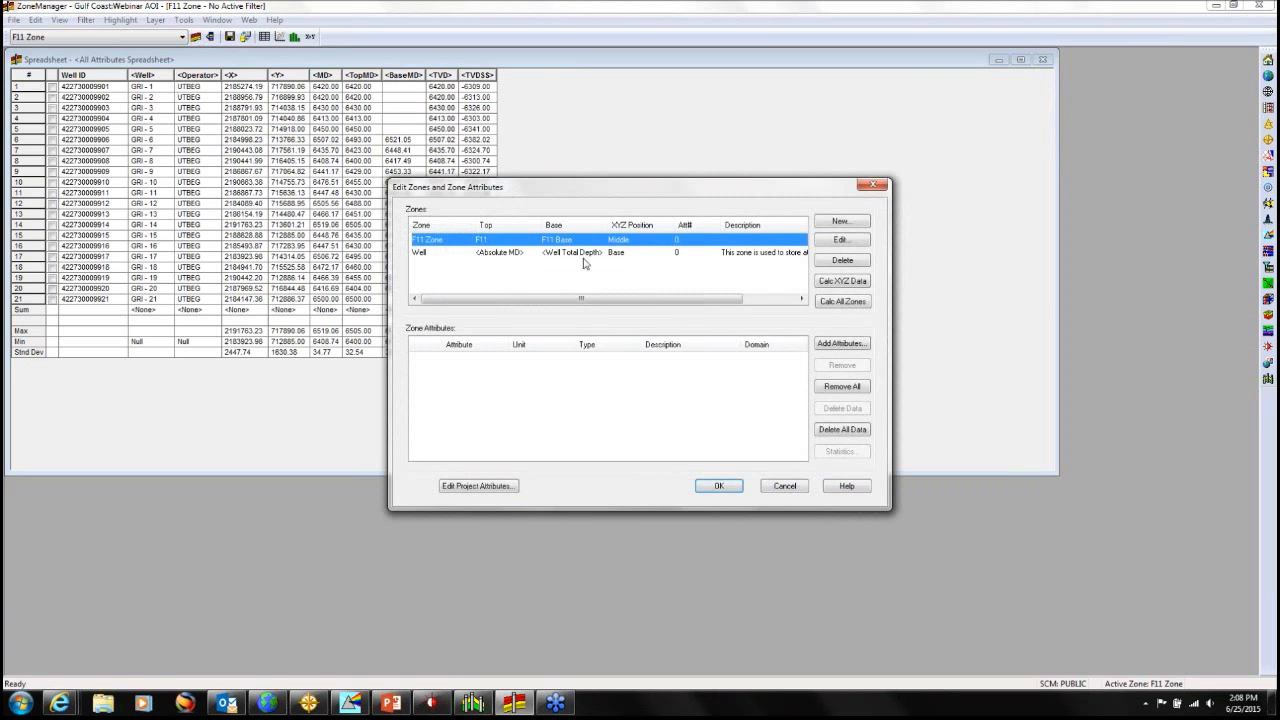
{"action": "left_click", "coordinate": [840, 240]}
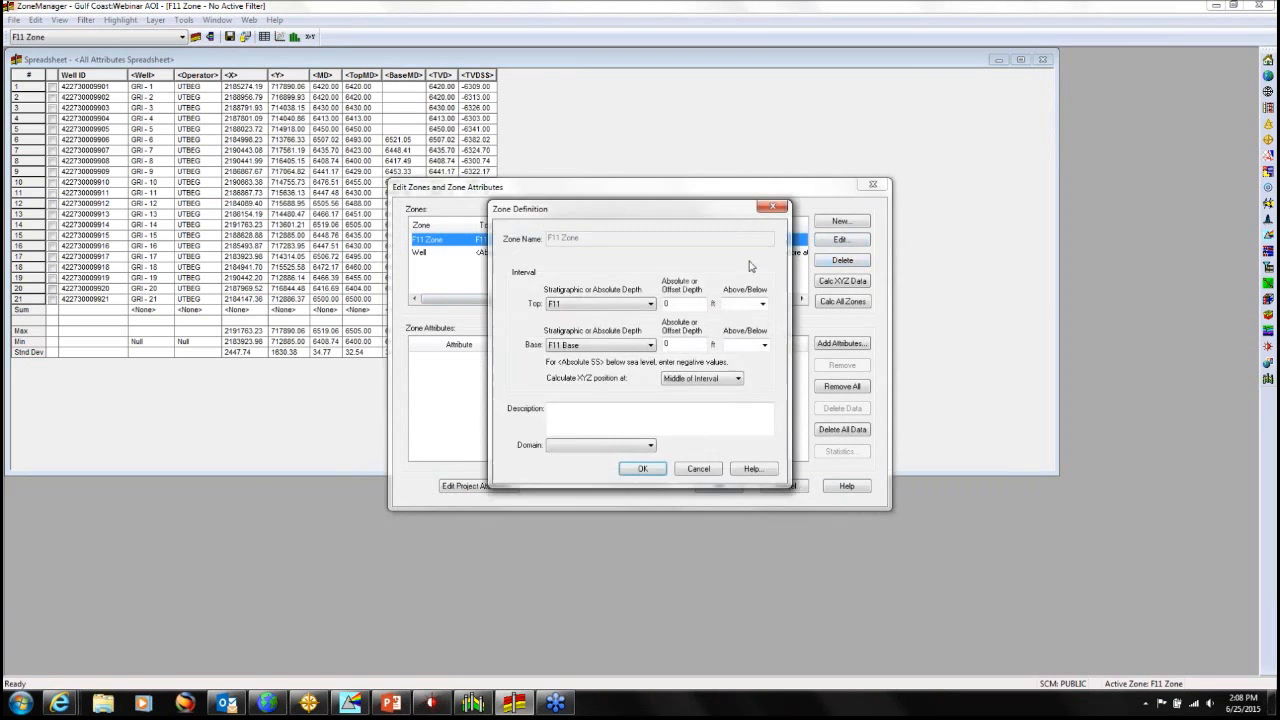
{"action": "left_click_drag", "start_coordinate": [625, 212], "coordinate": [645, 127]}
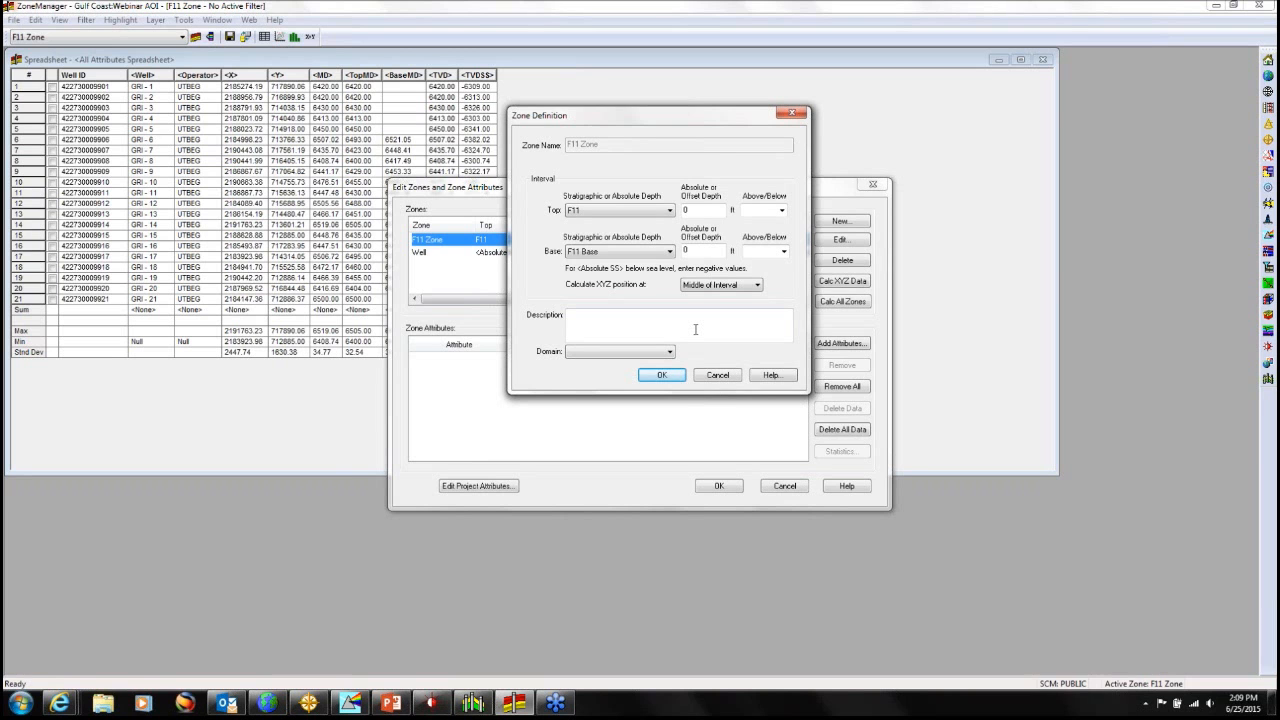
{"action": "left_click", "coordinate": [661, 375]}
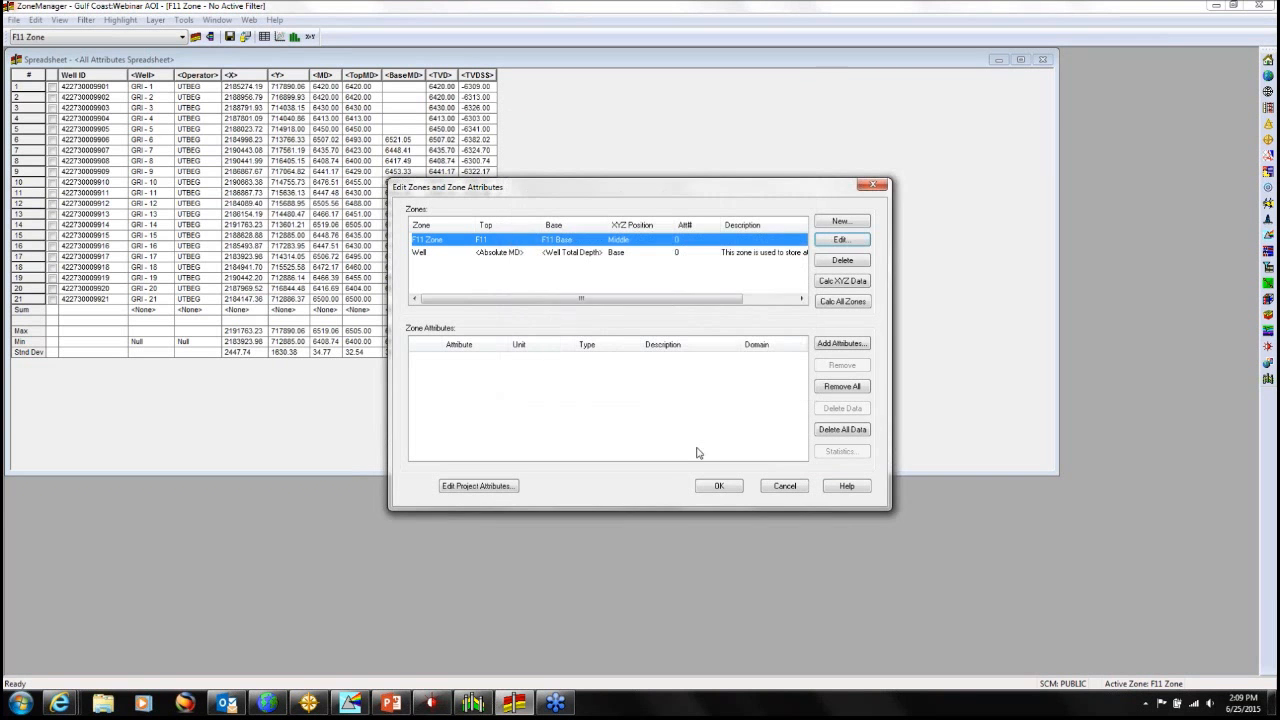
{"action": "left_click", "coordinate": [717, 486]}
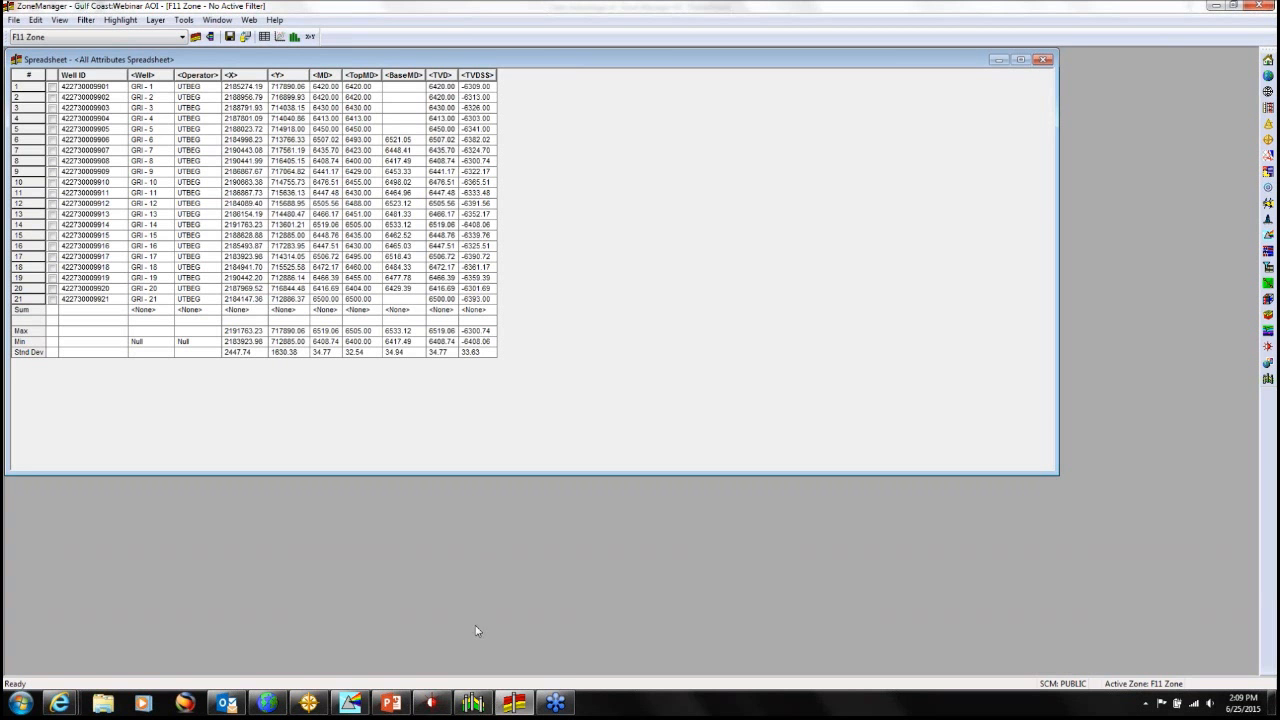
Switch to XSection and examine the Net Sand intervals between F11 and F11 Base in the first and last wells.
{"action": "left_click", "coordinate": [473, 703]}
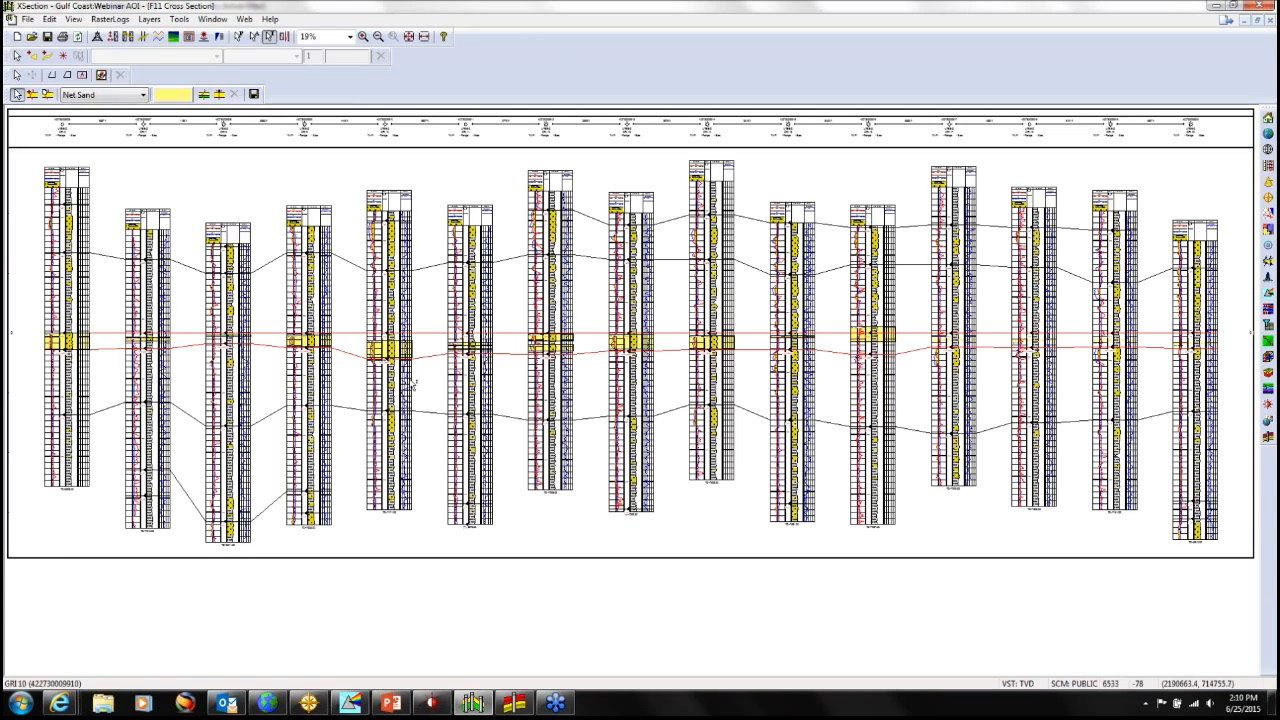
{"action": "left_click", "coordinate": [363, 36]}
{"action": "left_click_drag", "start_coordinate": [34, 321], "coordinate": [491, 394]}
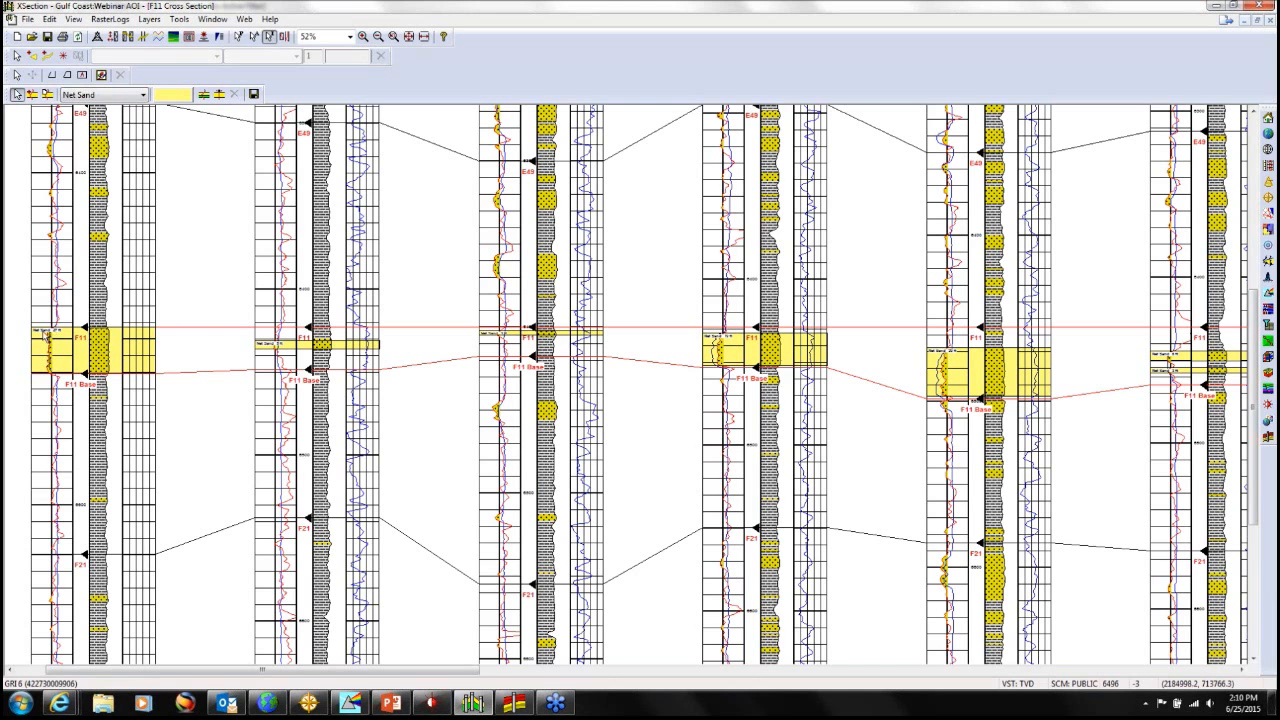
{"action": "left_click", "coordinate": [363, 36]}
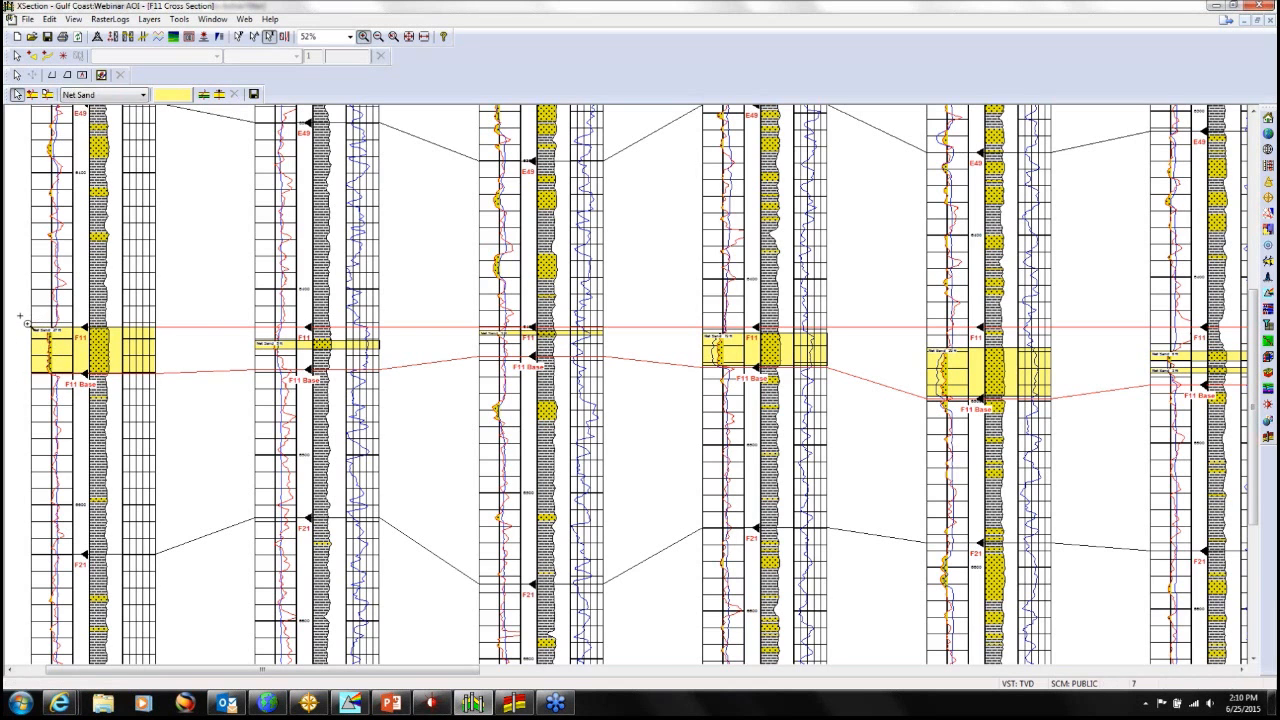
{"action": "left_click_drag", "start_coordinate": [24, 321], "coordinate": [212, 432]}
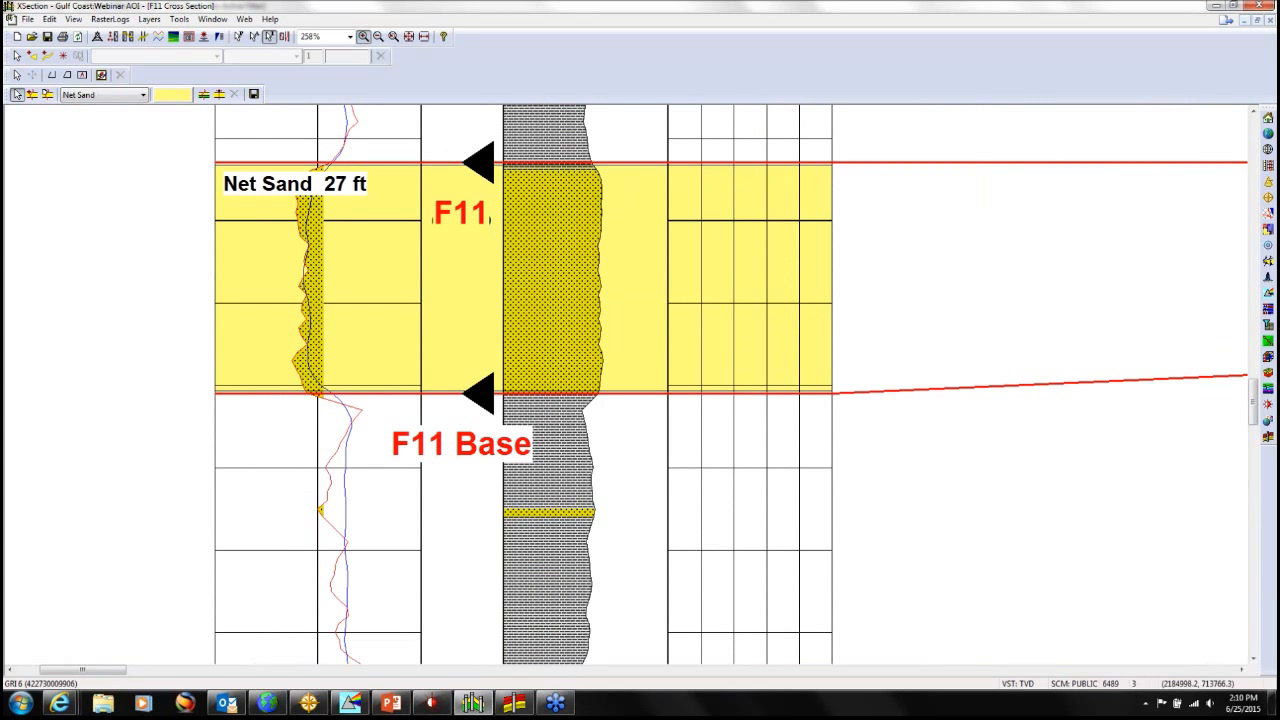
{"action": "left_click", "coordinate": [424, 36]}
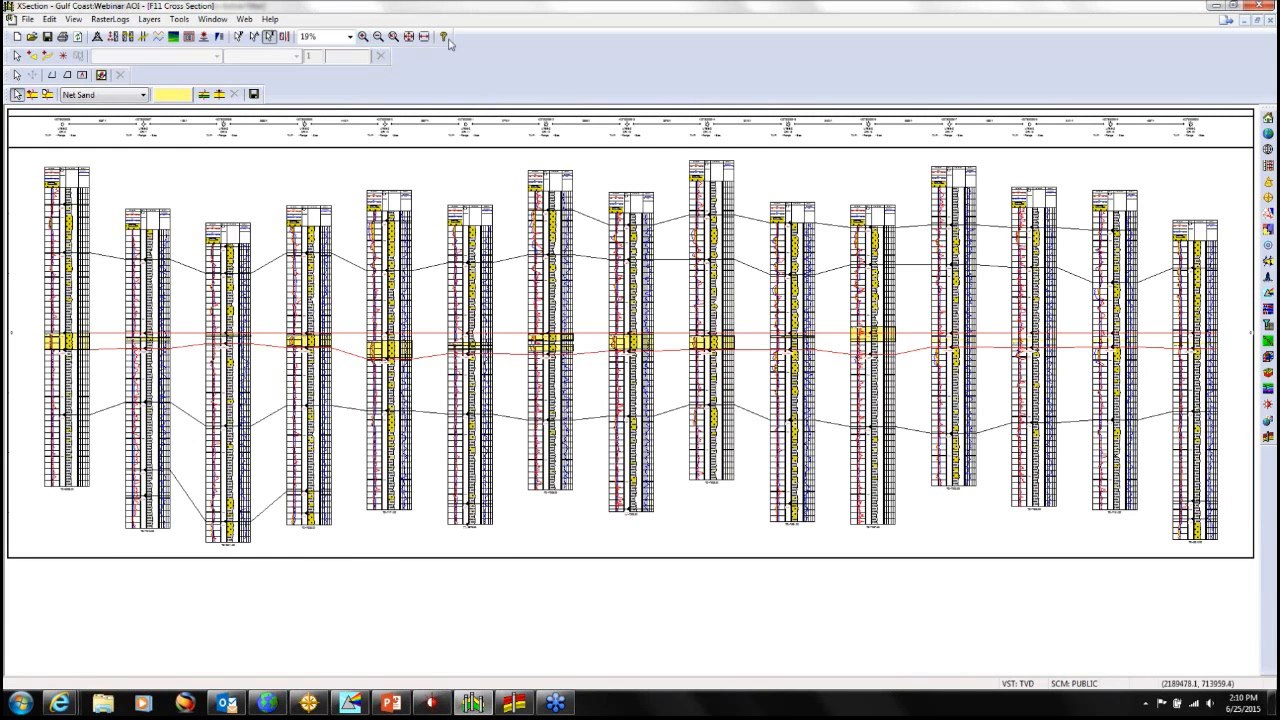
{"action": "left_click", "coordinate": [364, 36]}
{"action": "left_click_drag", "start_coordinate": [1003, 306], "coordinate": [1236, 386]}
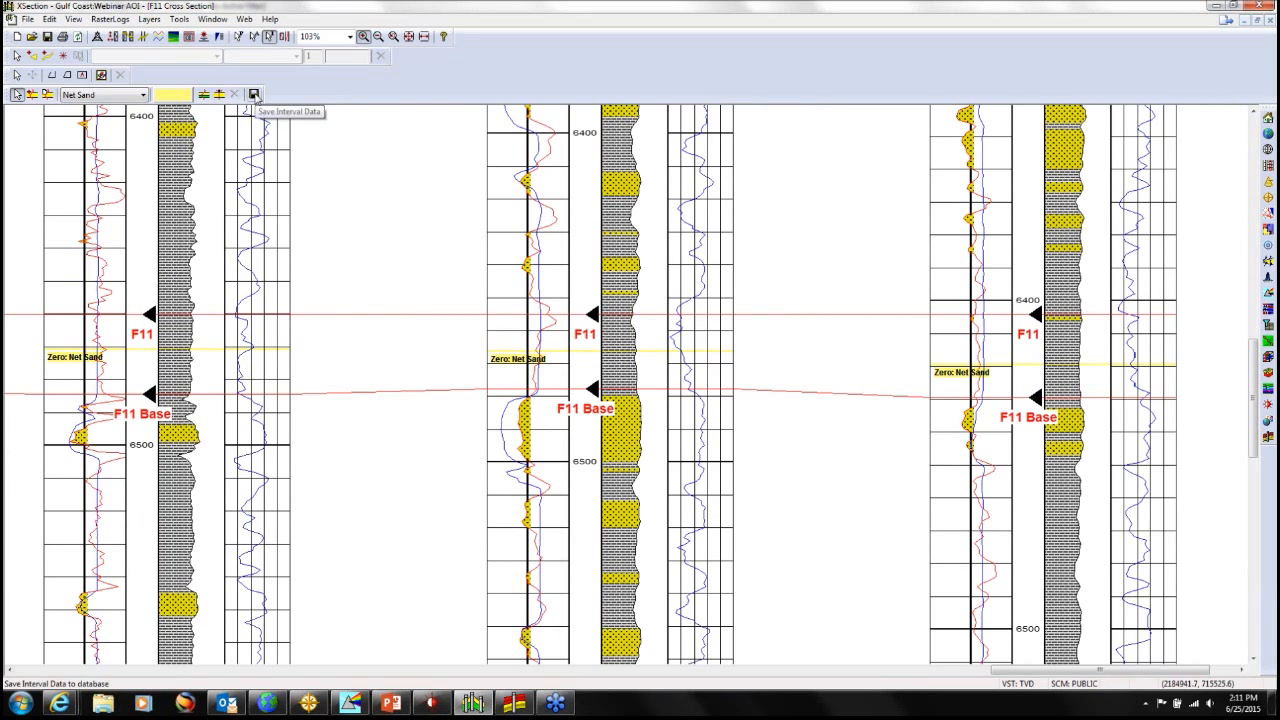
Save the interval changes with Net Sand thickness summed to ZoneManager for F11 Zone in MD, leaving Pay unselected.
{"action": "left_click", "coordinate": [254, 95]}
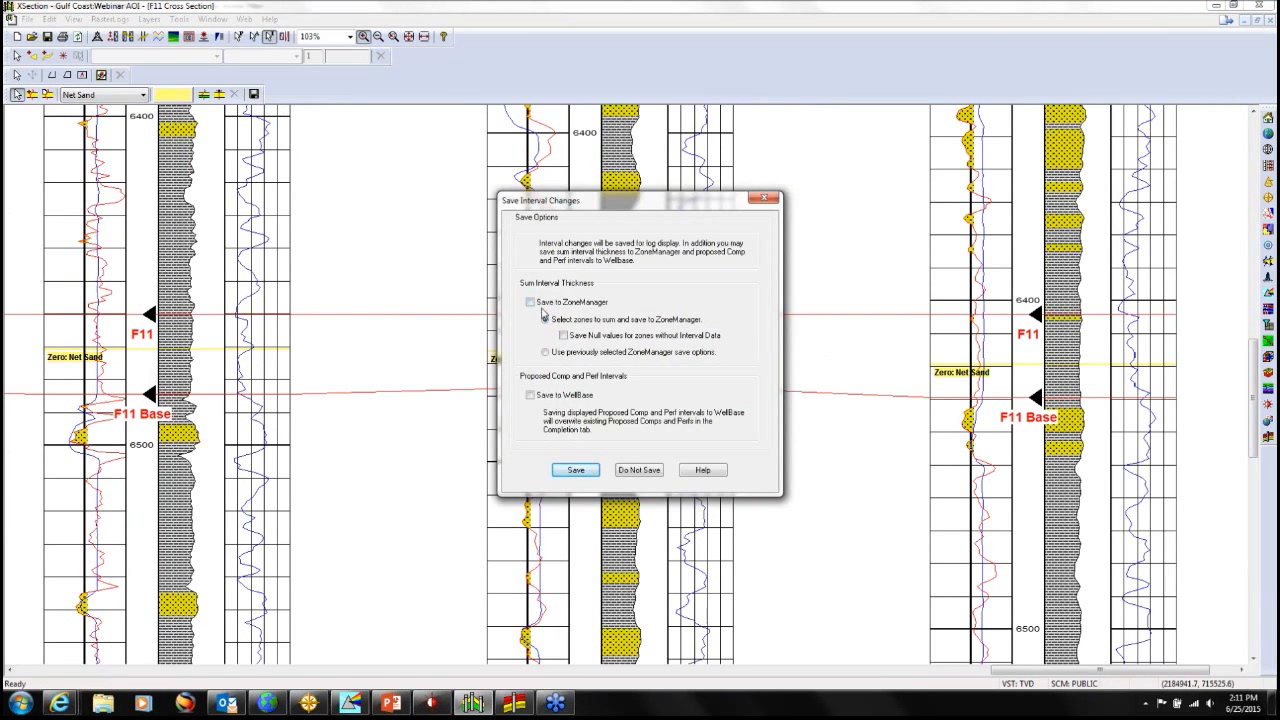
{"action": "left_click", "coordinate": [531, 302]}
{"action": "left_click", "coordinate": [577, 471]}
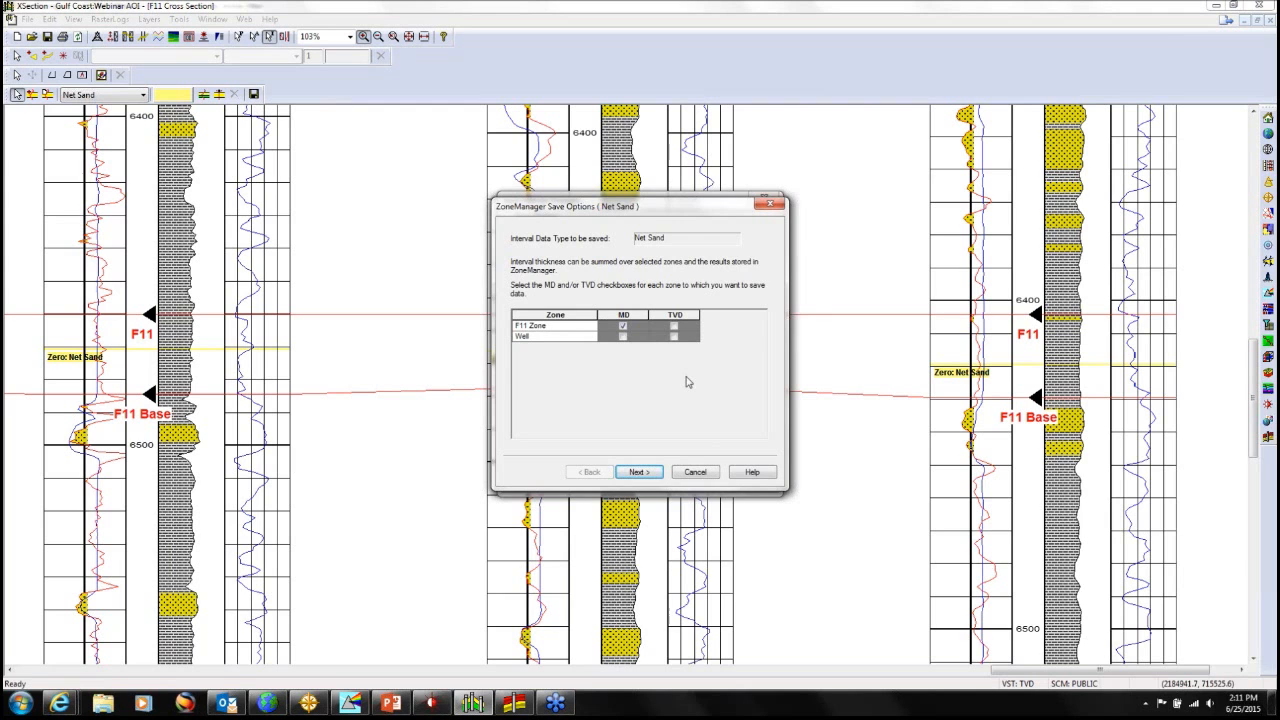
{"action": "left_click", "coordinate": [645, 472]}
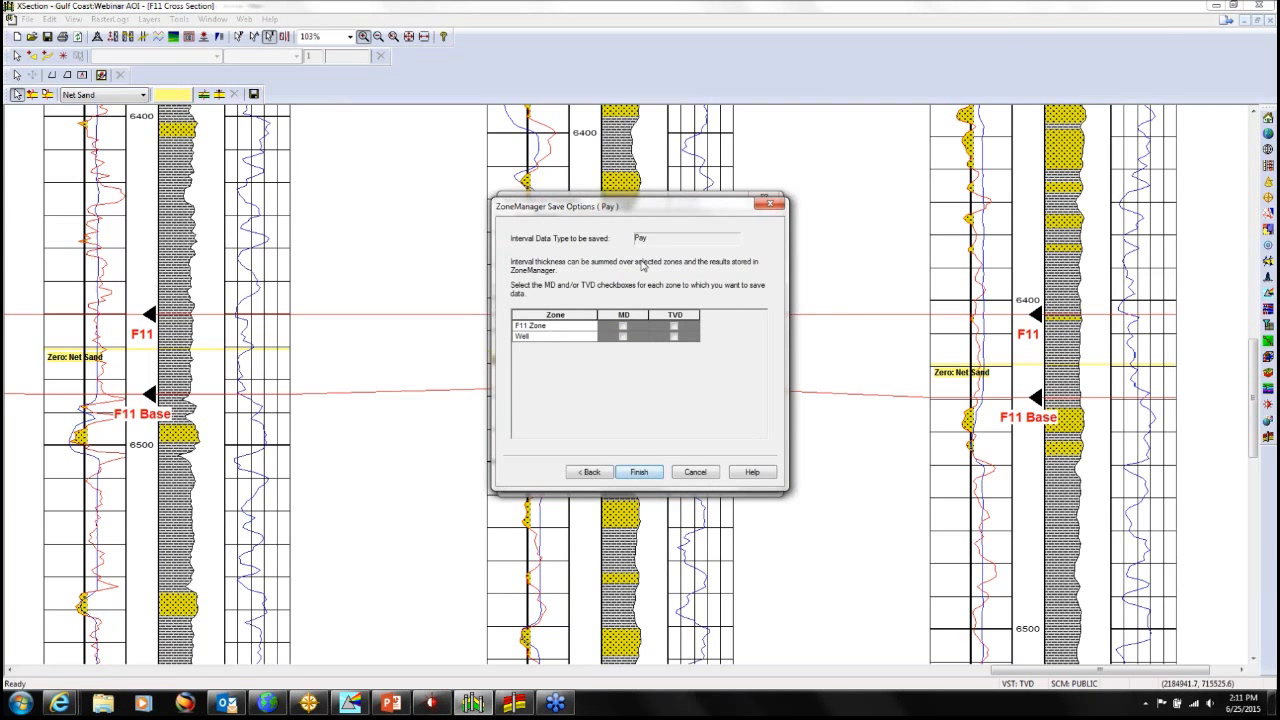
{"action": "left_click", "coordinate": [640, 472]}
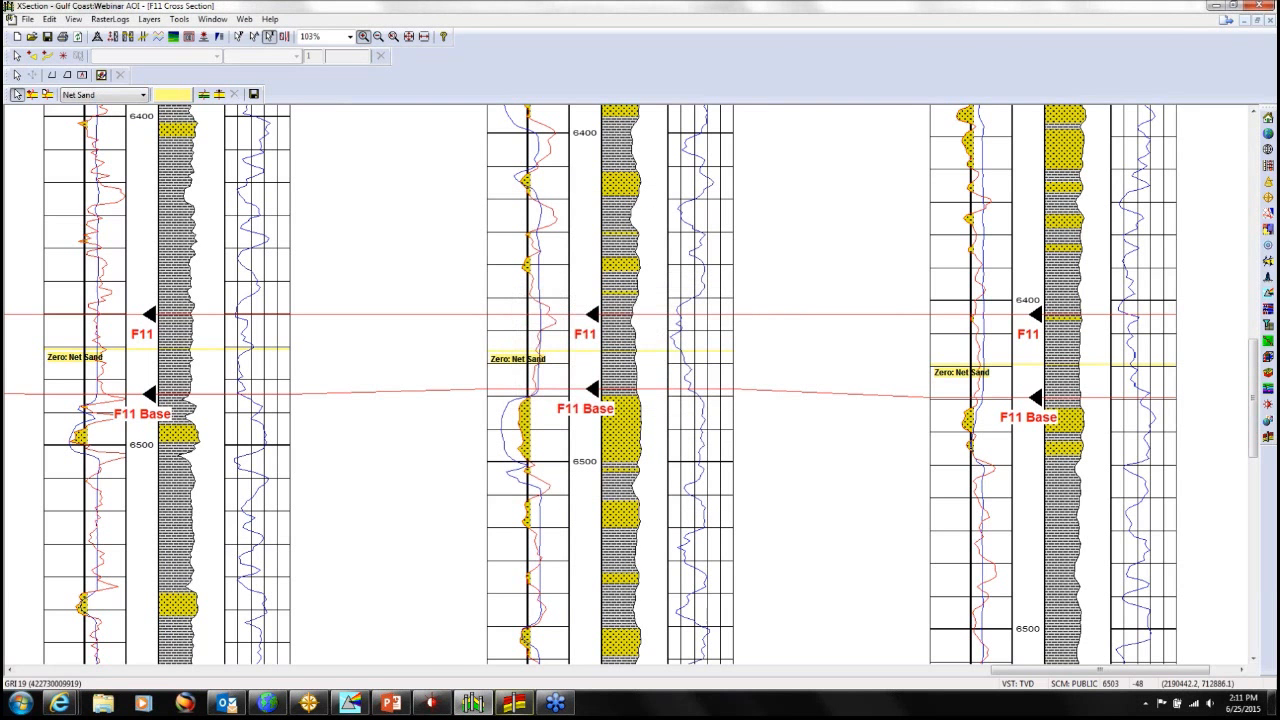
Check the Net Sand column in ZoneManager, and examine well GRI 16's Net Sand pick and header in the XSection cross section.
{"action": "left_click", "coordinate": [509, 711]}
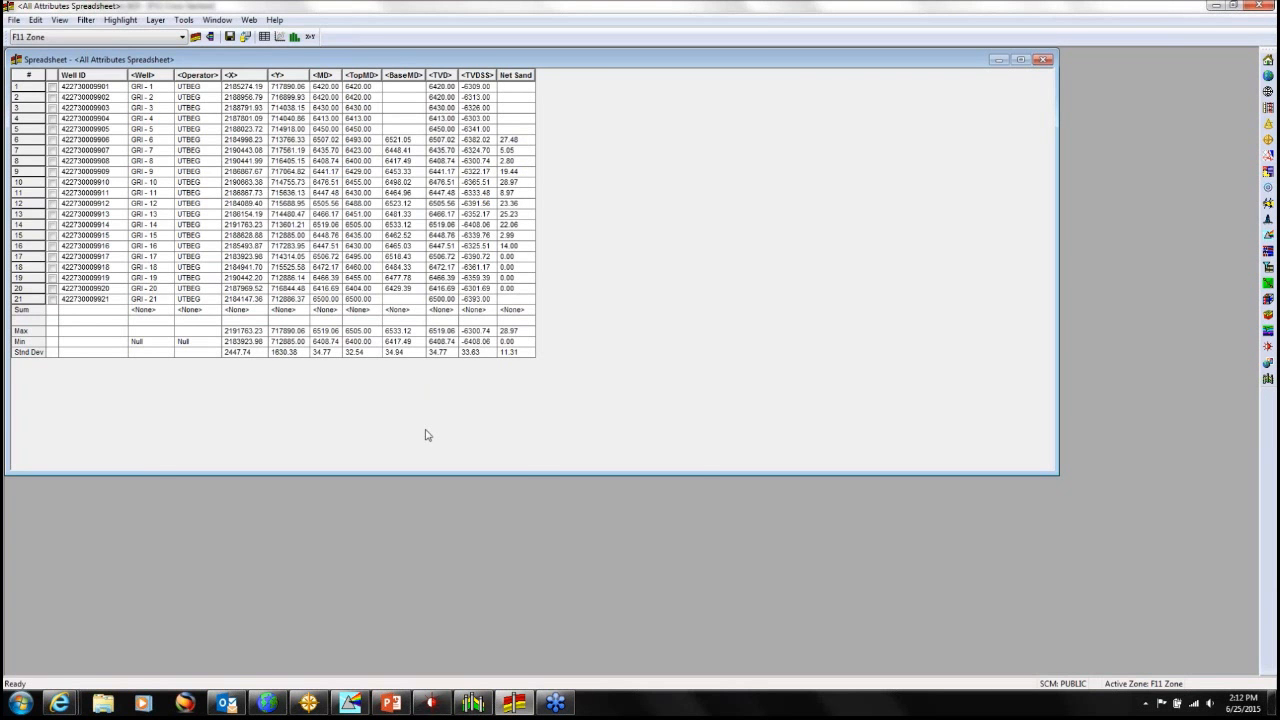
{"action": "left_click", "coordinate": [472, 703]}
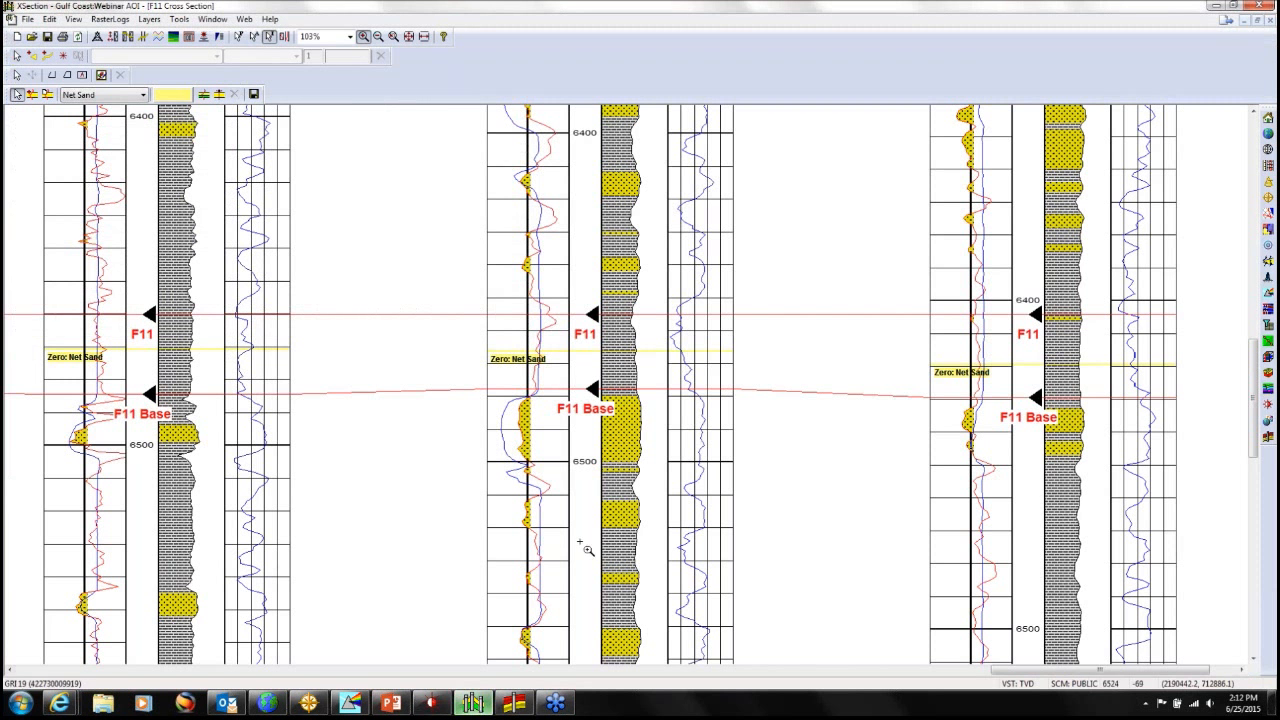
{"action": "key", "text": "Left"}
{"action": "key", "text": "Left"}
{"action": "key", "text": "Left"}
{"action": "key", "text": "Left"}
{"action": "key", "text": "Left"}
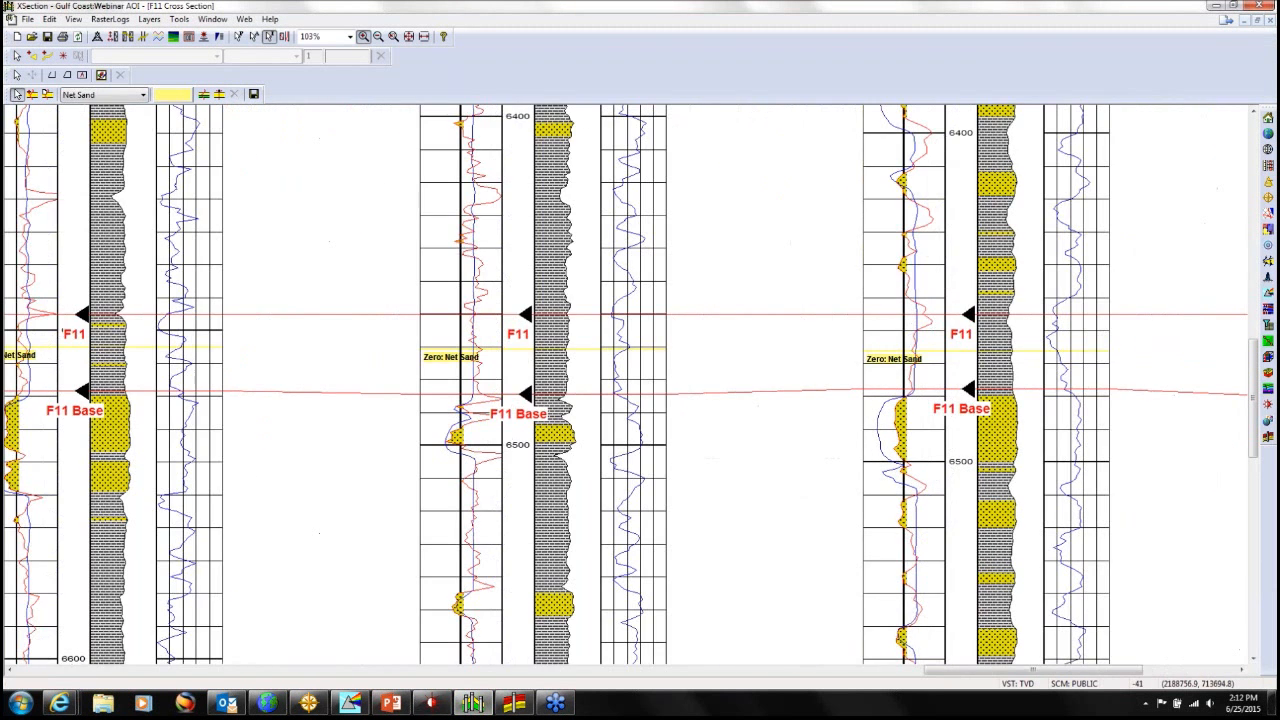
{"action": "key", "text": "Left"}
{"action": "key", "text": "Left"}
{"action": "key", "text": "Left"}
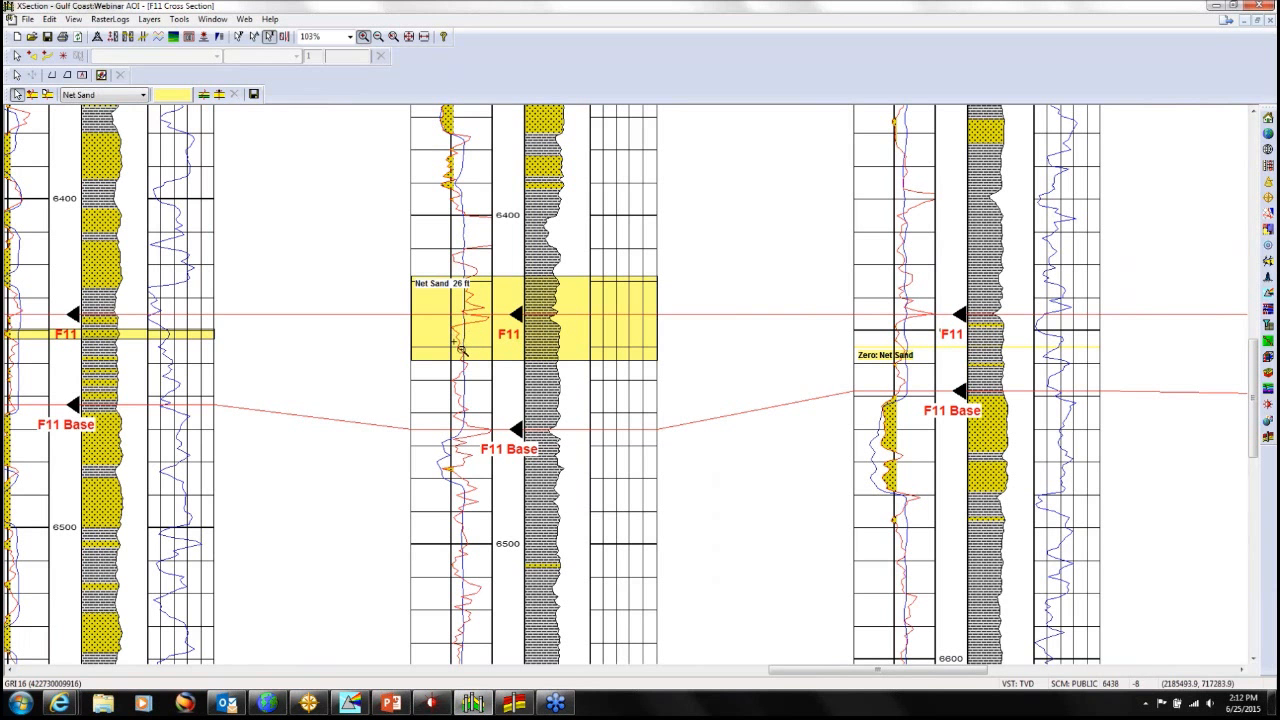
{"action": "scroll", "coordinate": [514, 180], "scroll_direction": "up", "scroll_amount": 15}
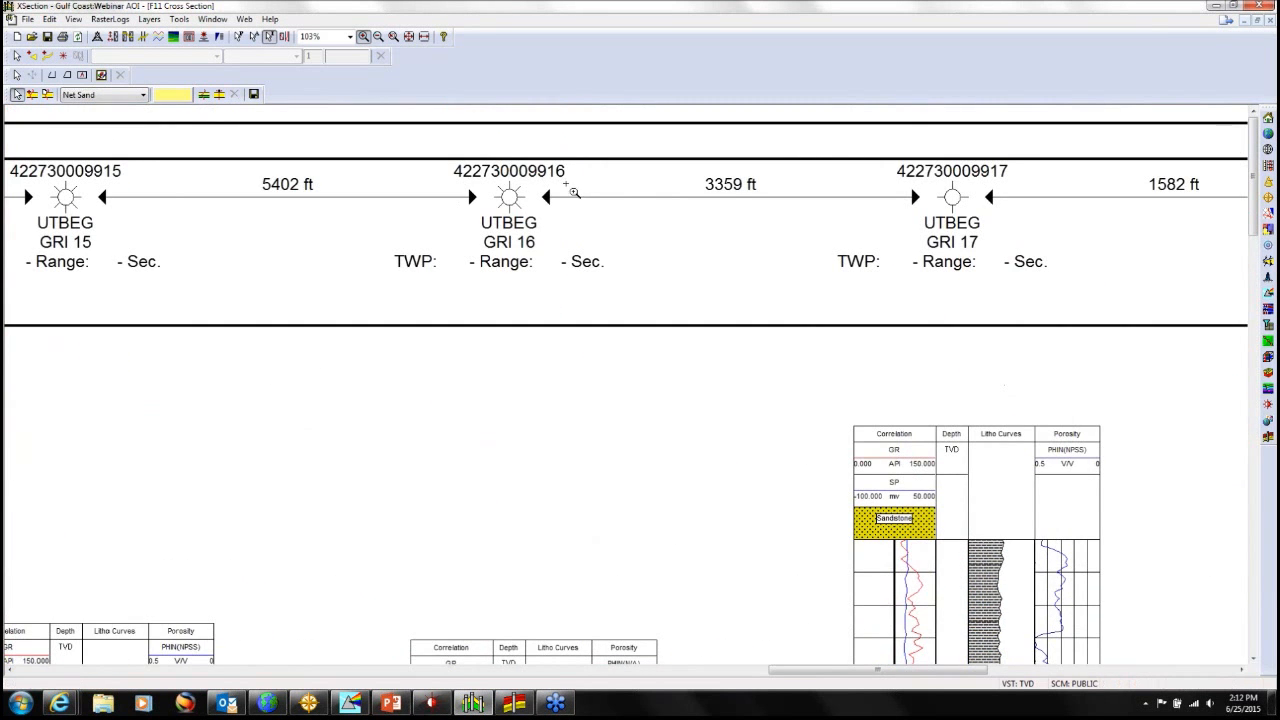
Switch to ZoneManager and select well GRI - 16's row to compare its Net Sand value with the cross section.
{"action": "left_click", "coordinate": [516, 704]}
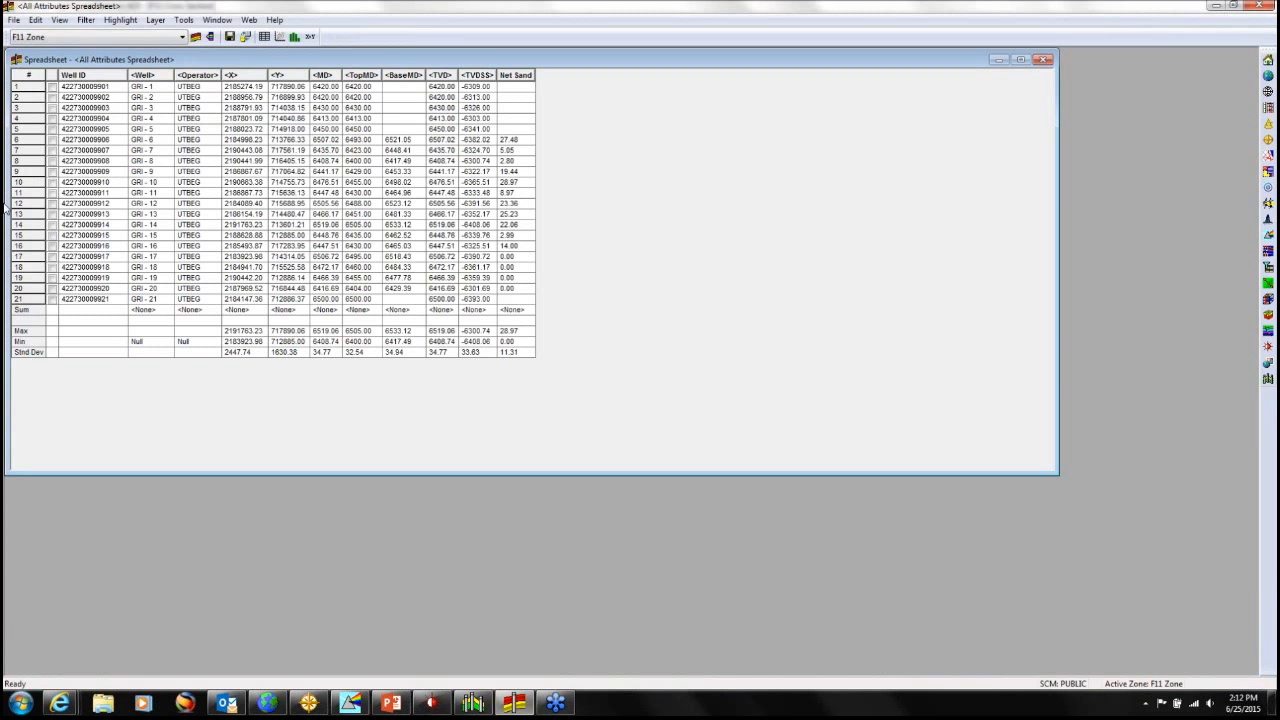
{"action": "left_click", "coordinate": [27, 245]}
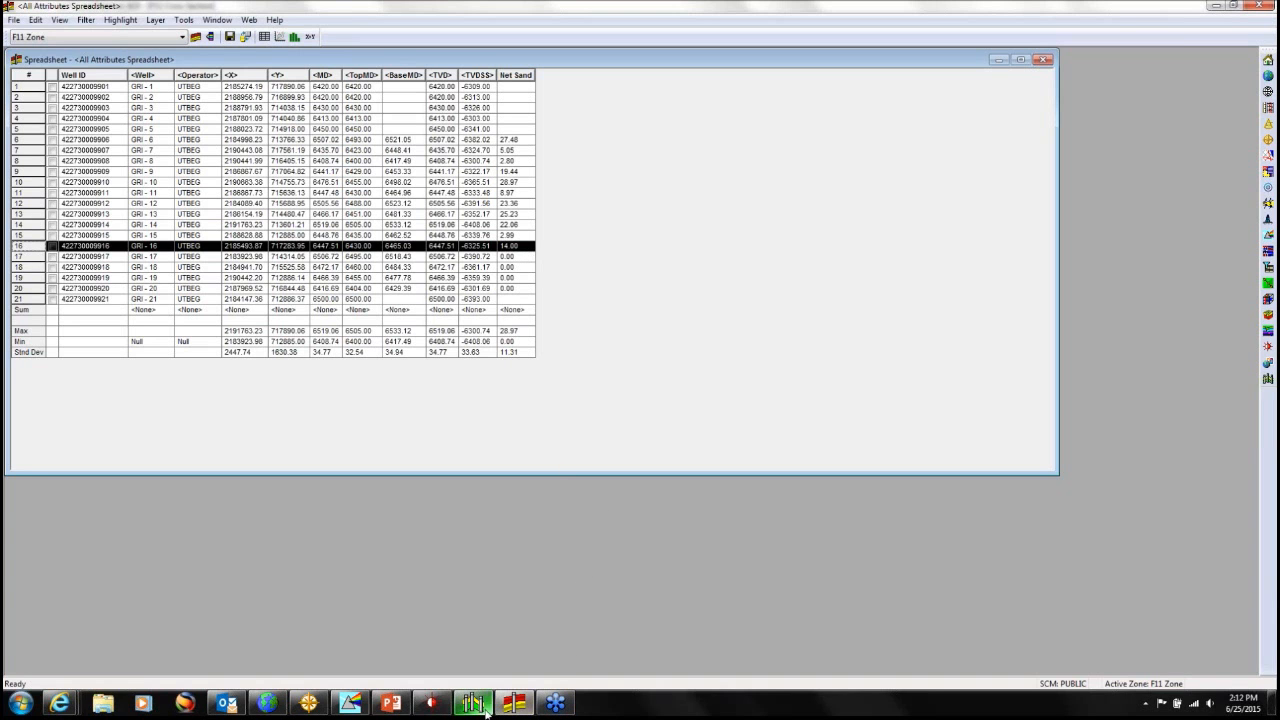
{"action": "mouse_move", "coordinate": [486, 710]}
{"action": "left_click", "coordinate": [184, 20]}
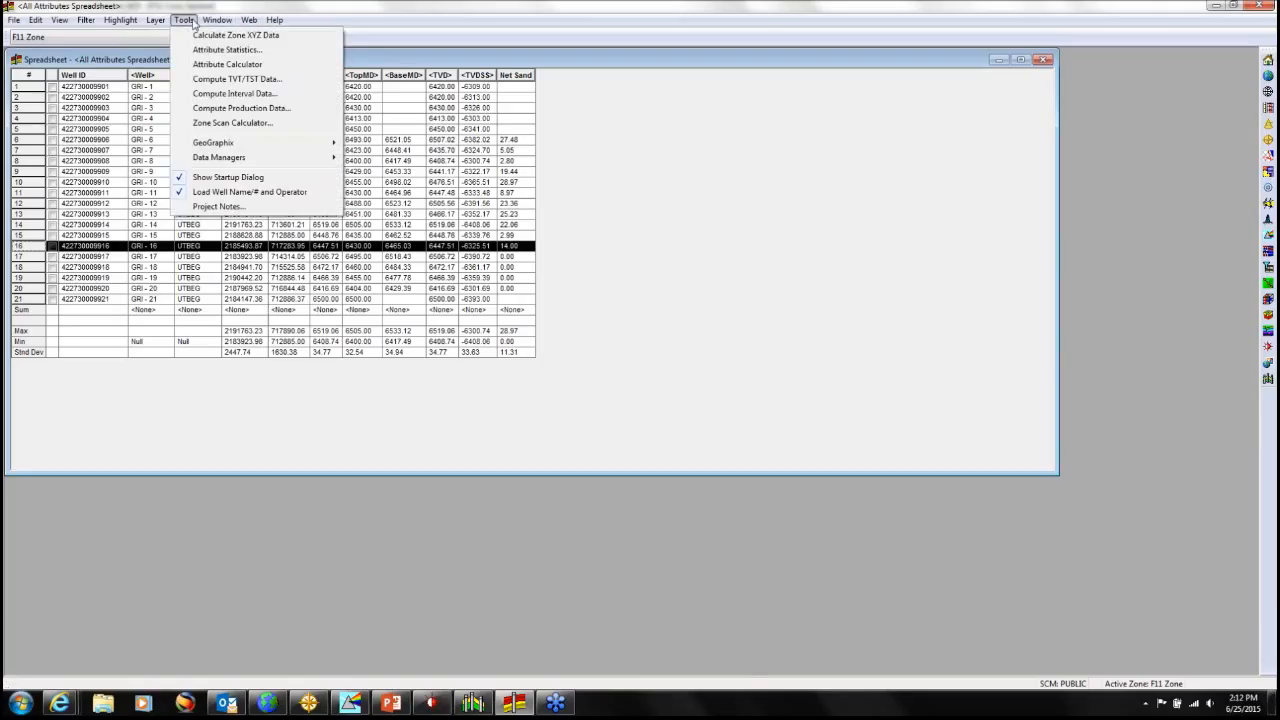
{"action": "left_click", "coordinate": [224, 94]}
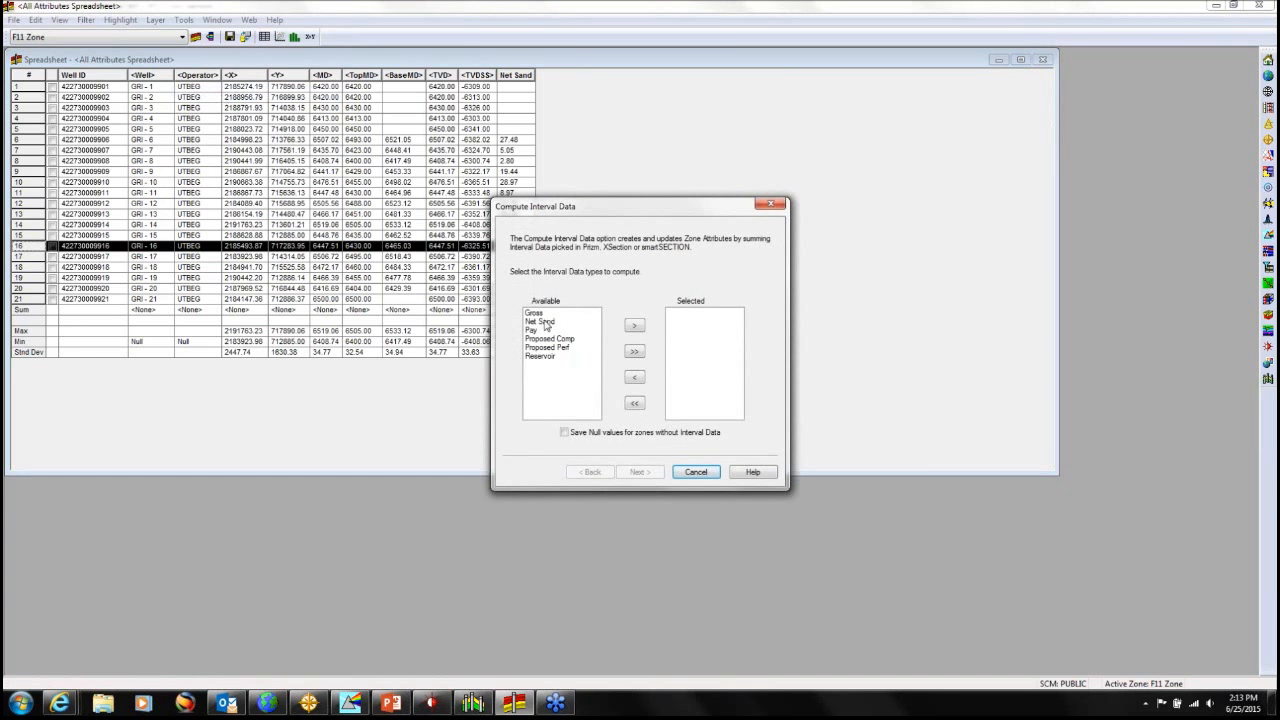
{"action": "left_click", "coordinate": [546, 321]}
{"action": "left_click", "coordinate": [634, 325]}
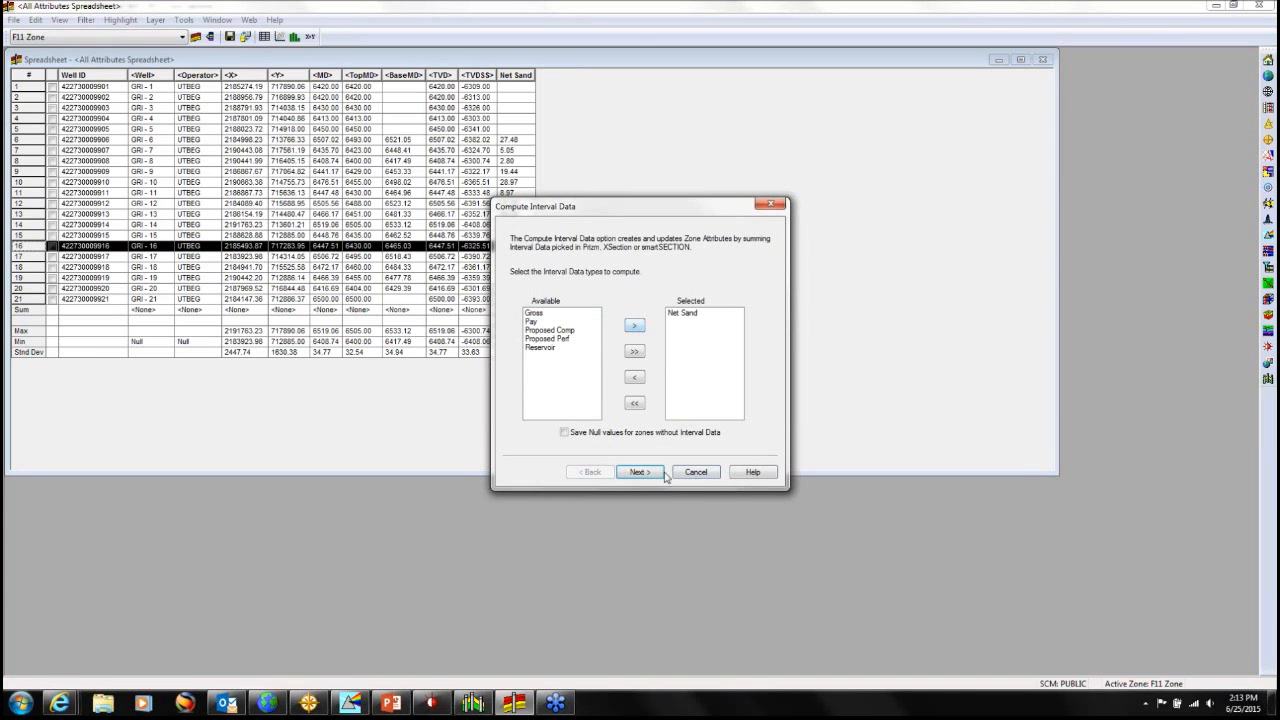
{"action": "left_click", "coordinate": [655, 474]}
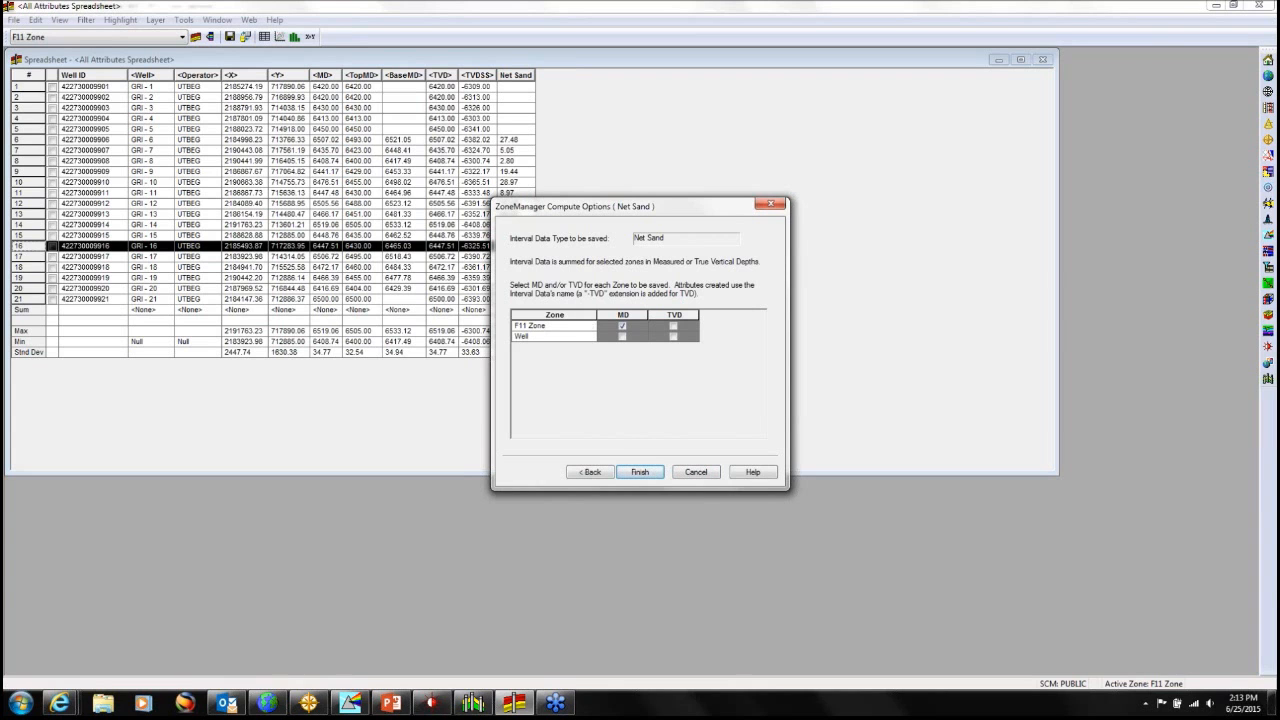
{"action": "left_click", "coordinate": [696, 474]}
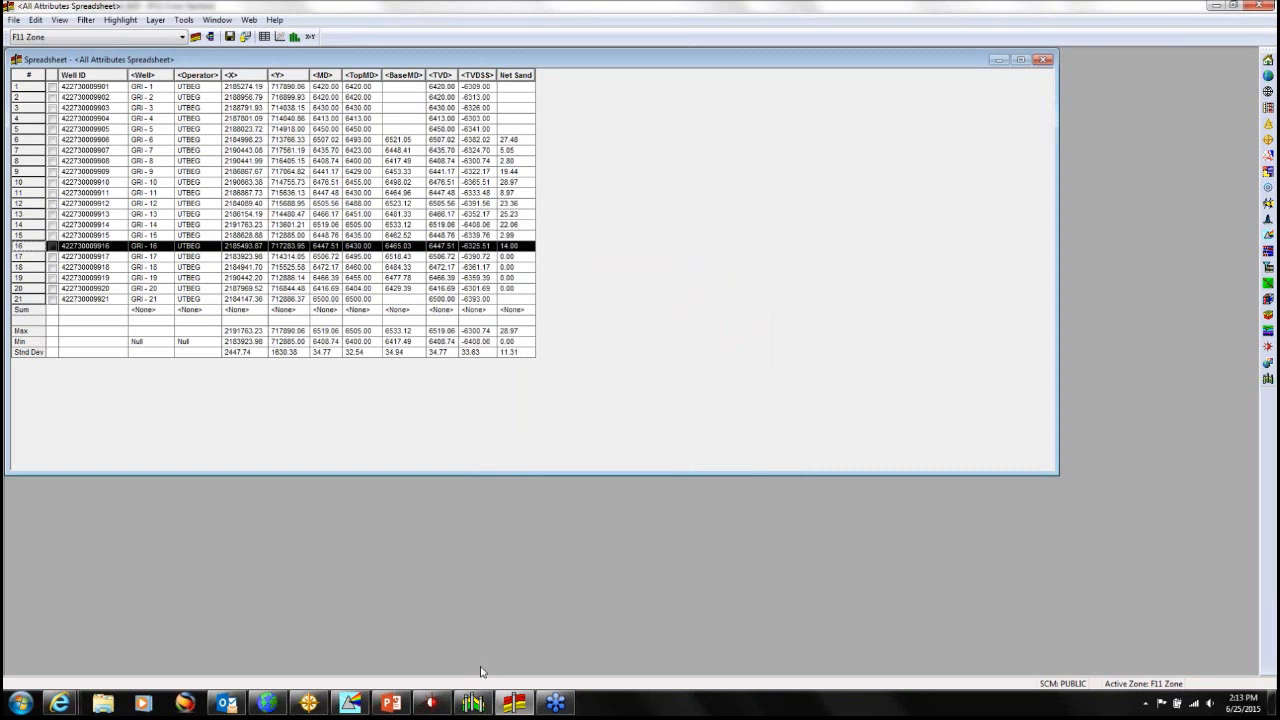
Close XSection without saving changes to F11 Cross Section, and switch to PRIZM.
{"action": "left_click", "coordinate": [472, 703]}
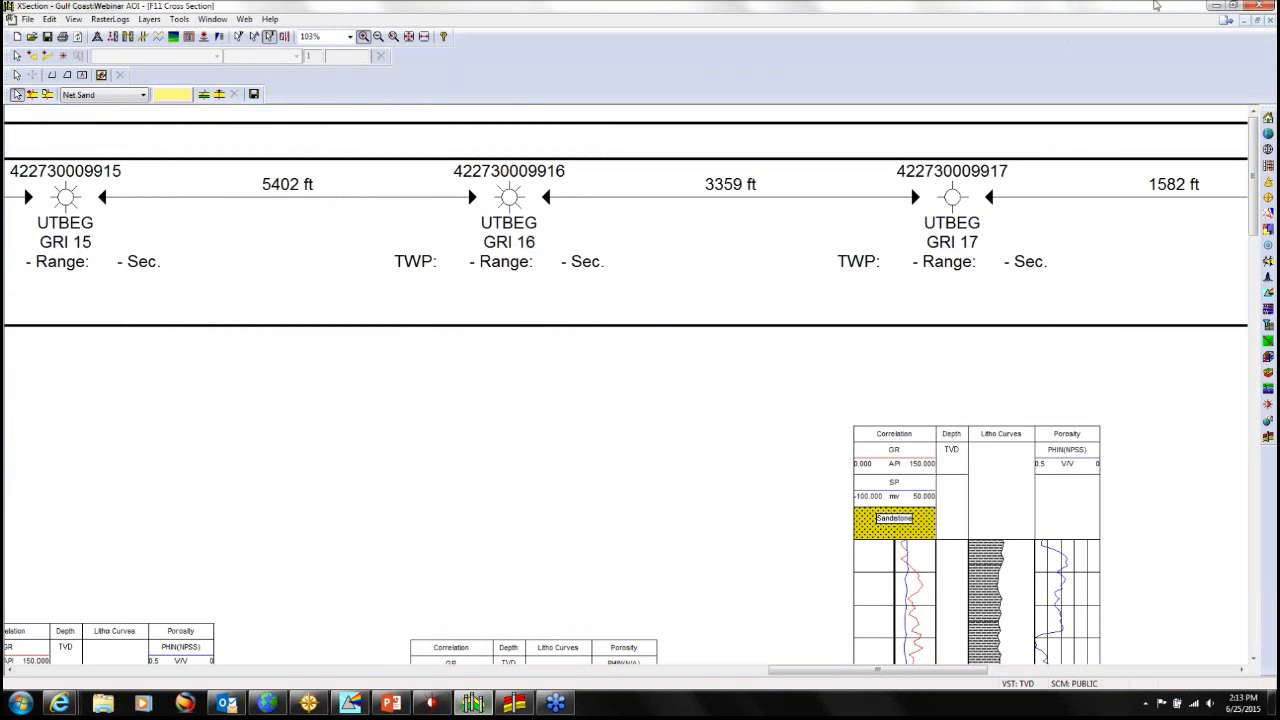
{"action": "left_click", "coordinate": [1258, 5]}
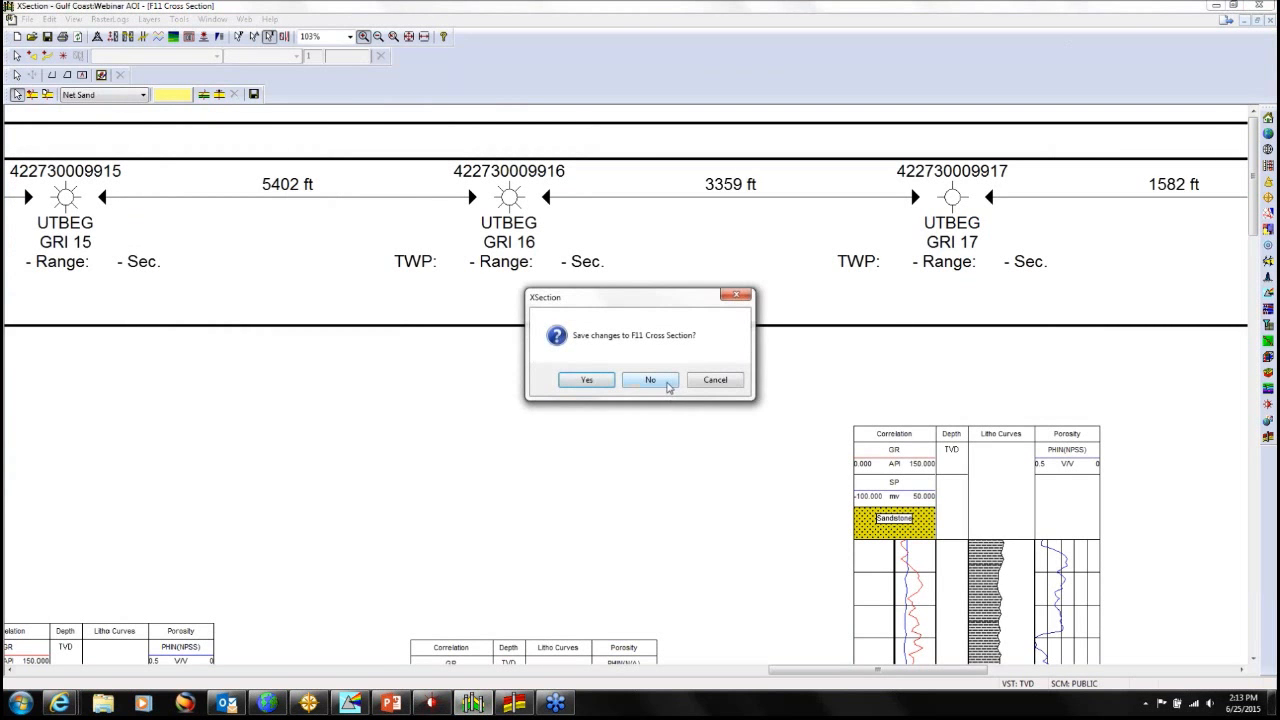
{"action": "left_click", "coordinate": [650, 380]}
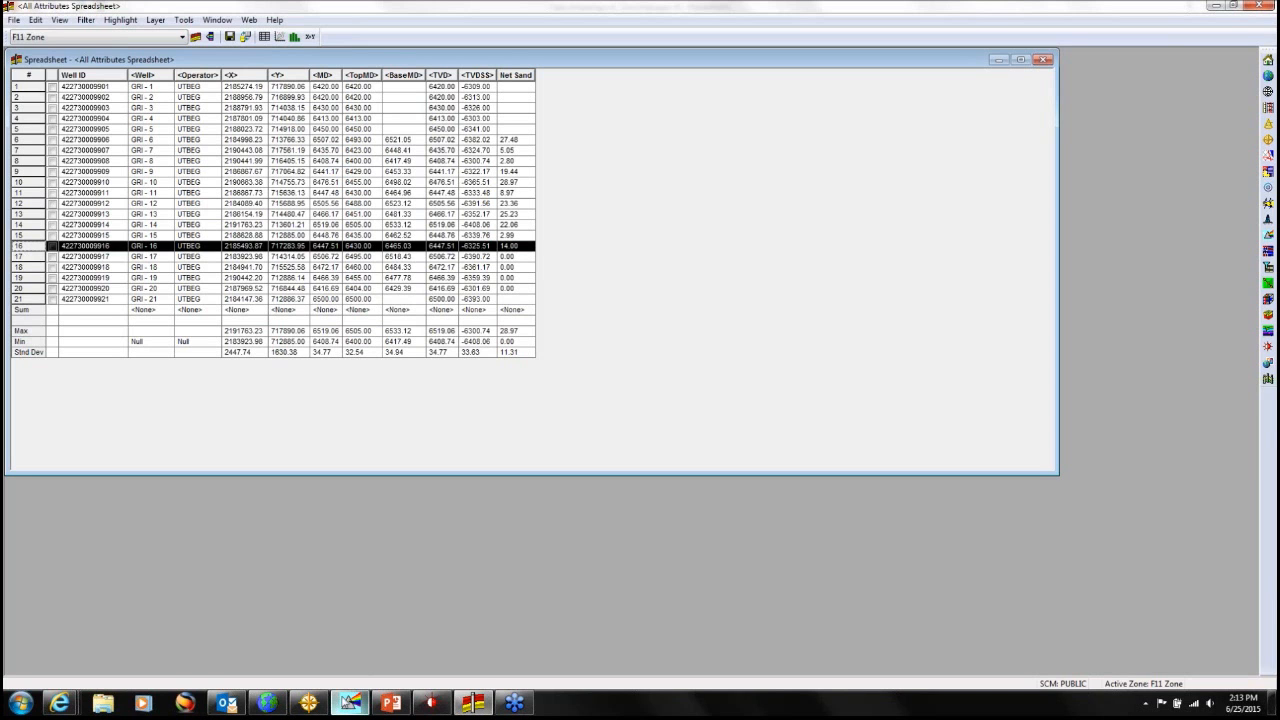
{"action": "left_click", "coordinate": [349, 703]}
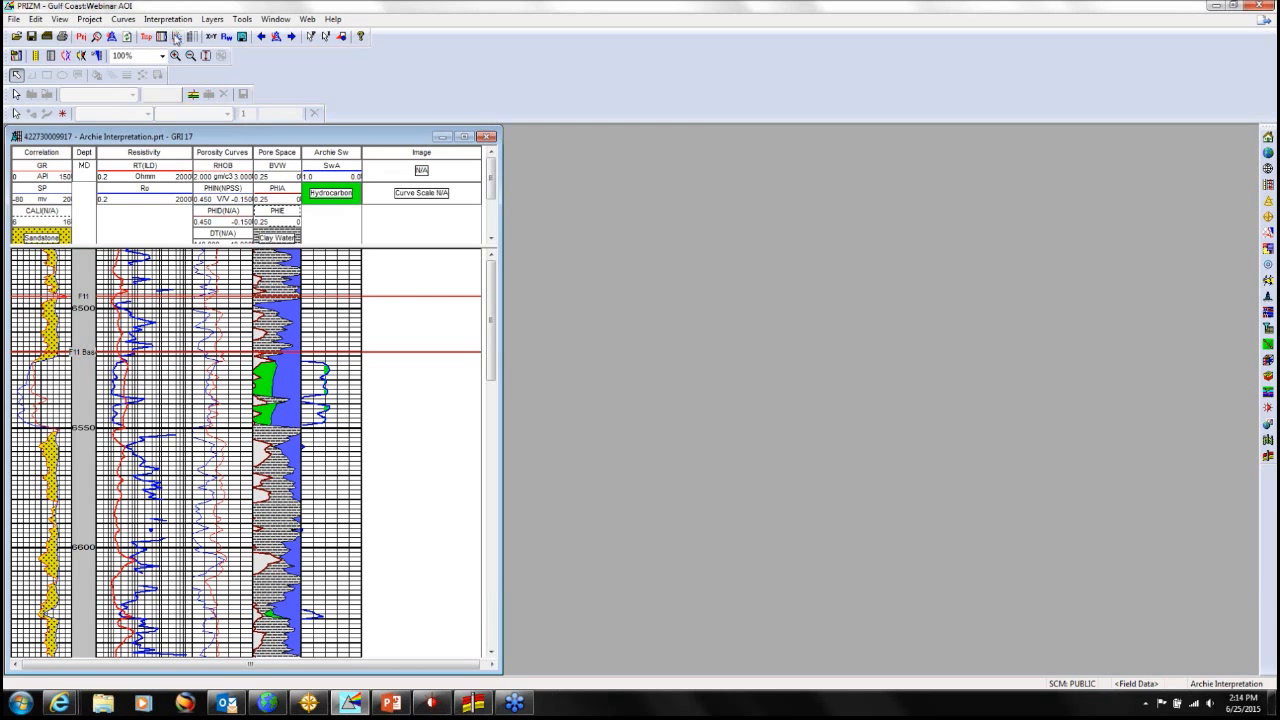
Set up curve data statistics for the average of PHIE from F11 to F11 Base, with F11 Zone as the ZoneManager zone.
{"action": "left_click", "coordinate": [176, 22]}
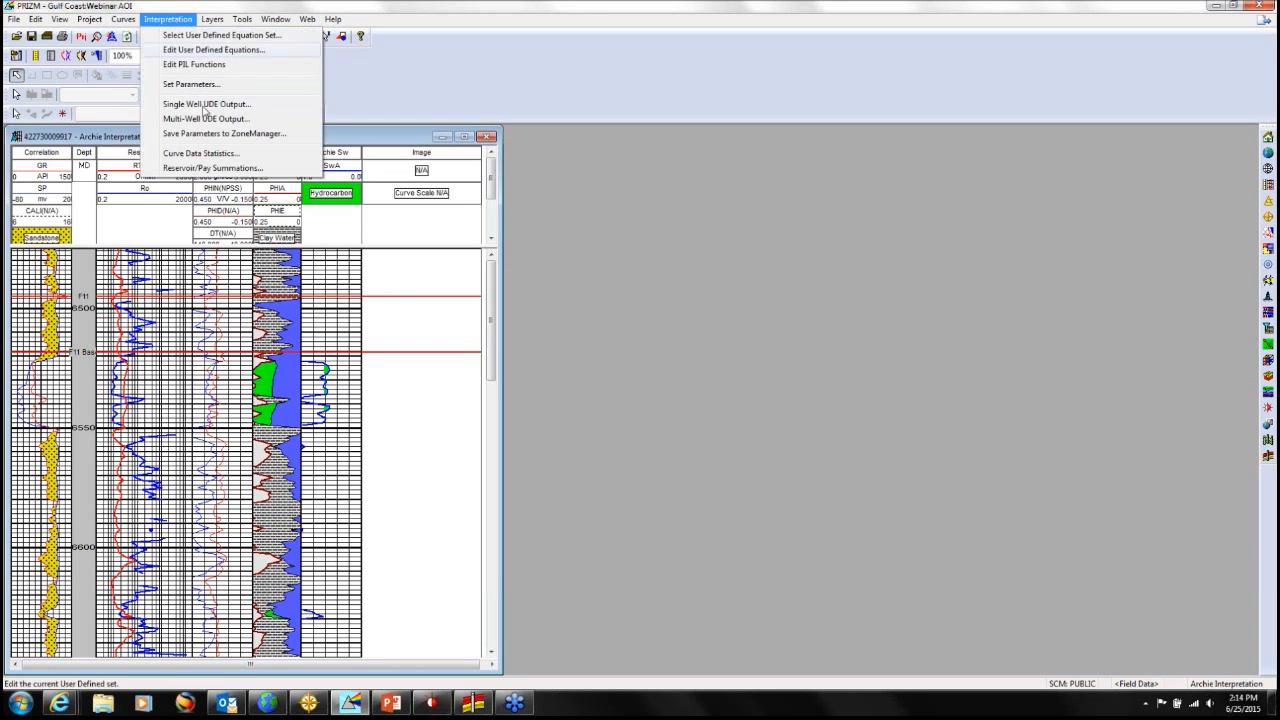
{"action": "left_click", "coordinate": [211, 154]}
{"action": "left_click_drag", "start_coordinate": [583, 199], "coordinate": [641, 169]}
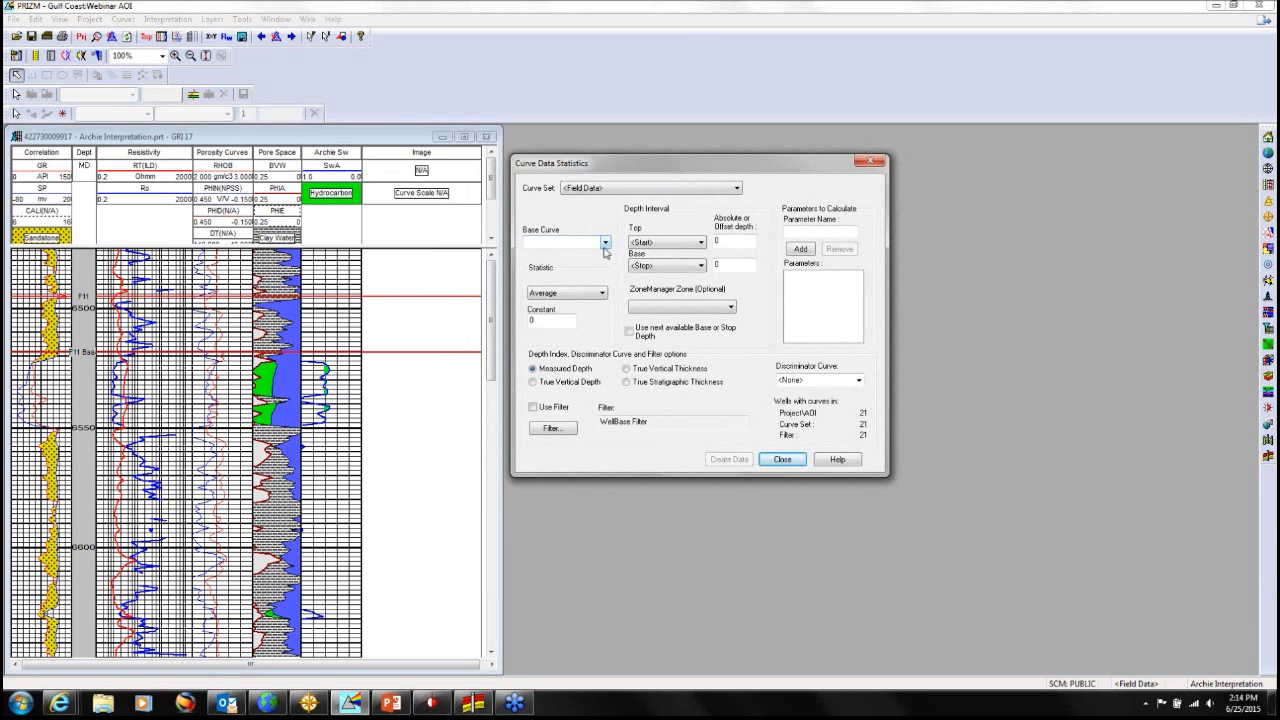
{"action": "left_click", "coordinate": [604, 246]}
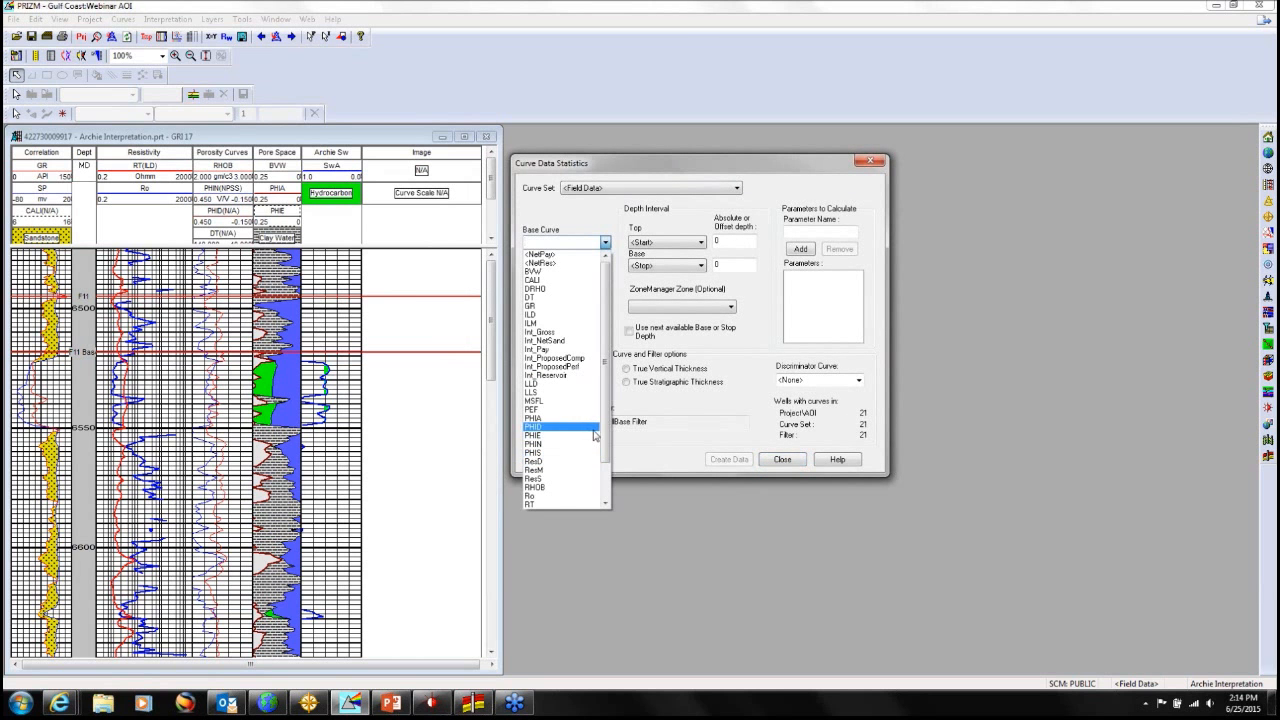
{"action": "left_click", "coordinate": [577, 437]}
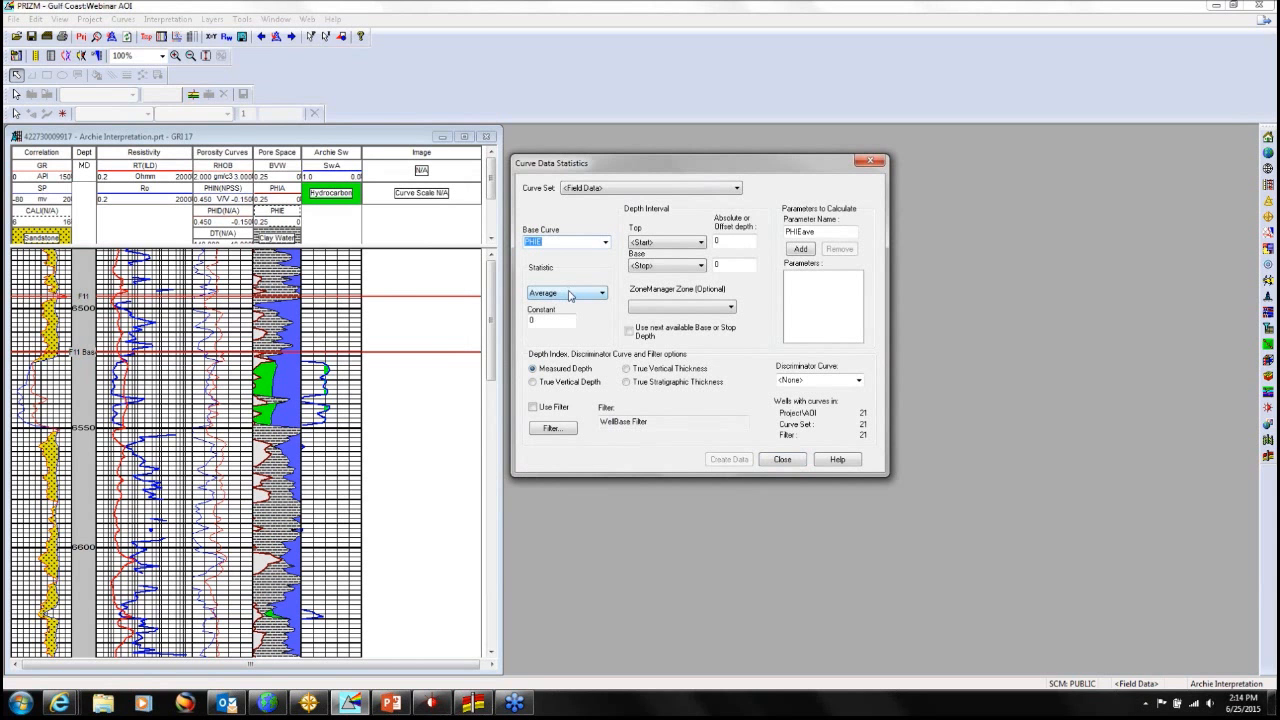
{"action": "left_click", "coordinate": [672, 244]}
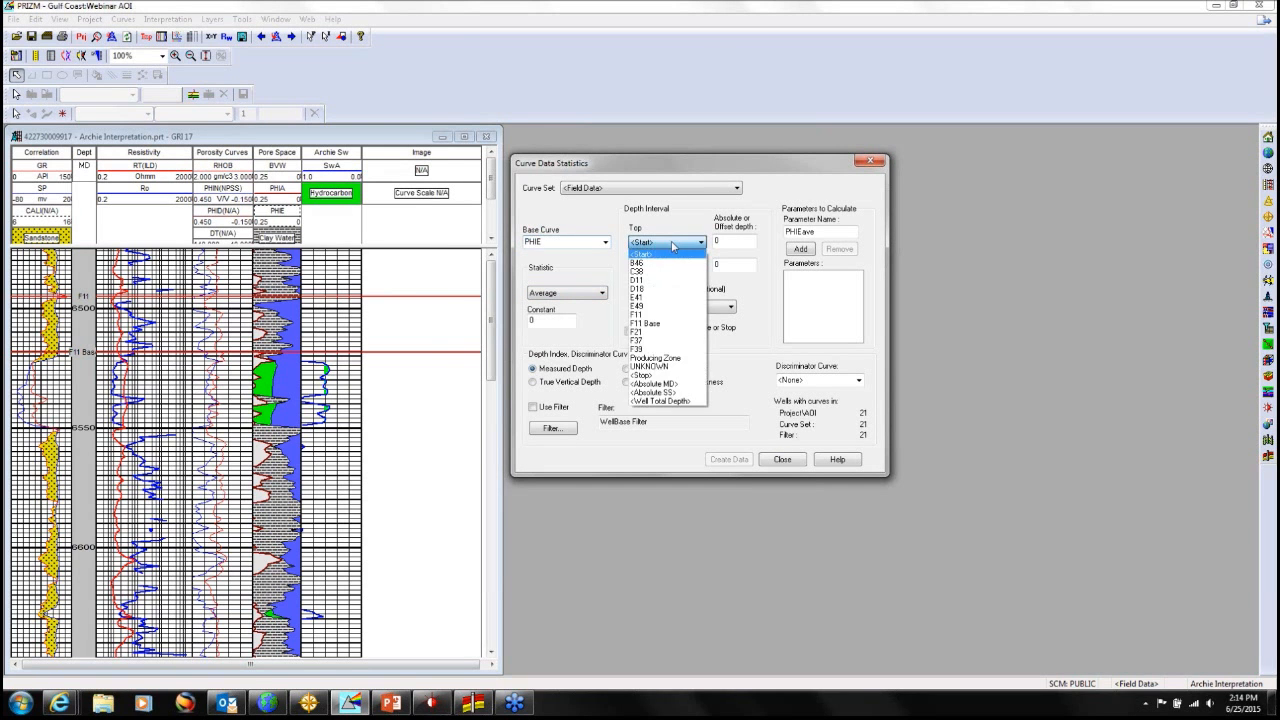
{"action": "left_click", "coordinate": [671, 316]}
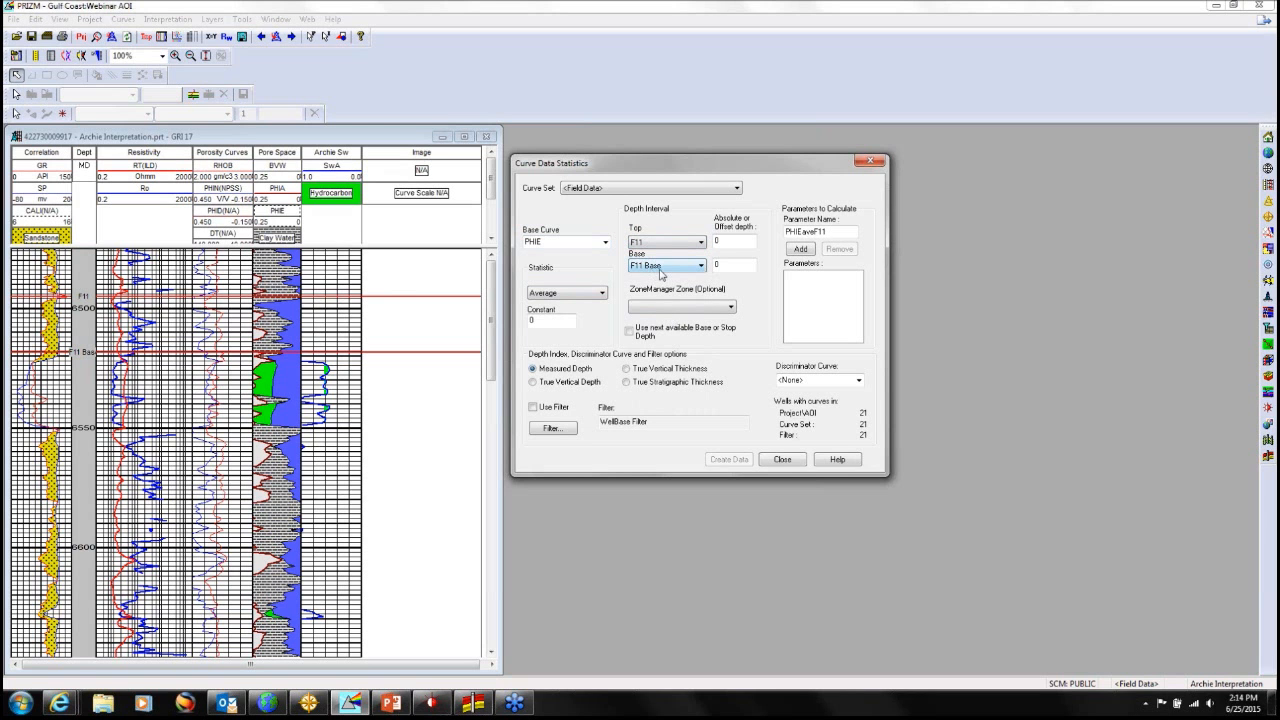
{"action": "left_click", "coordinate": [707, 312]}
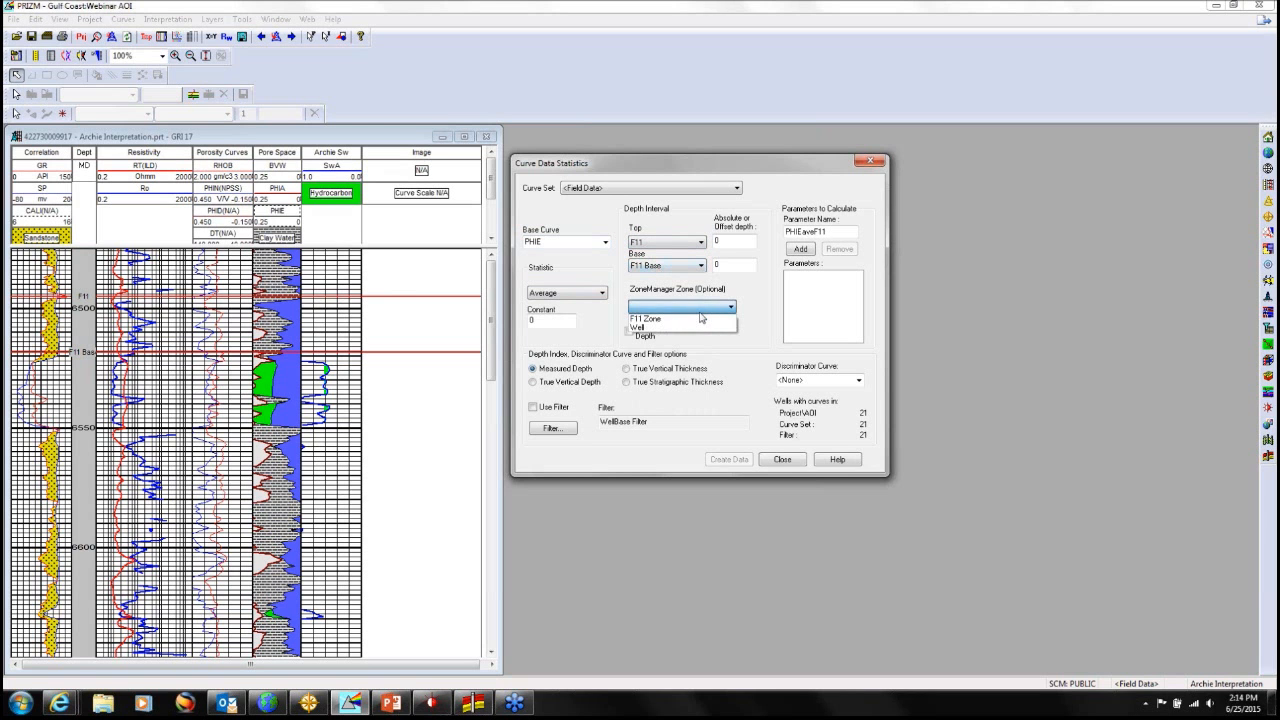
{"action": "left_click", "coordinate": [694, 319]}
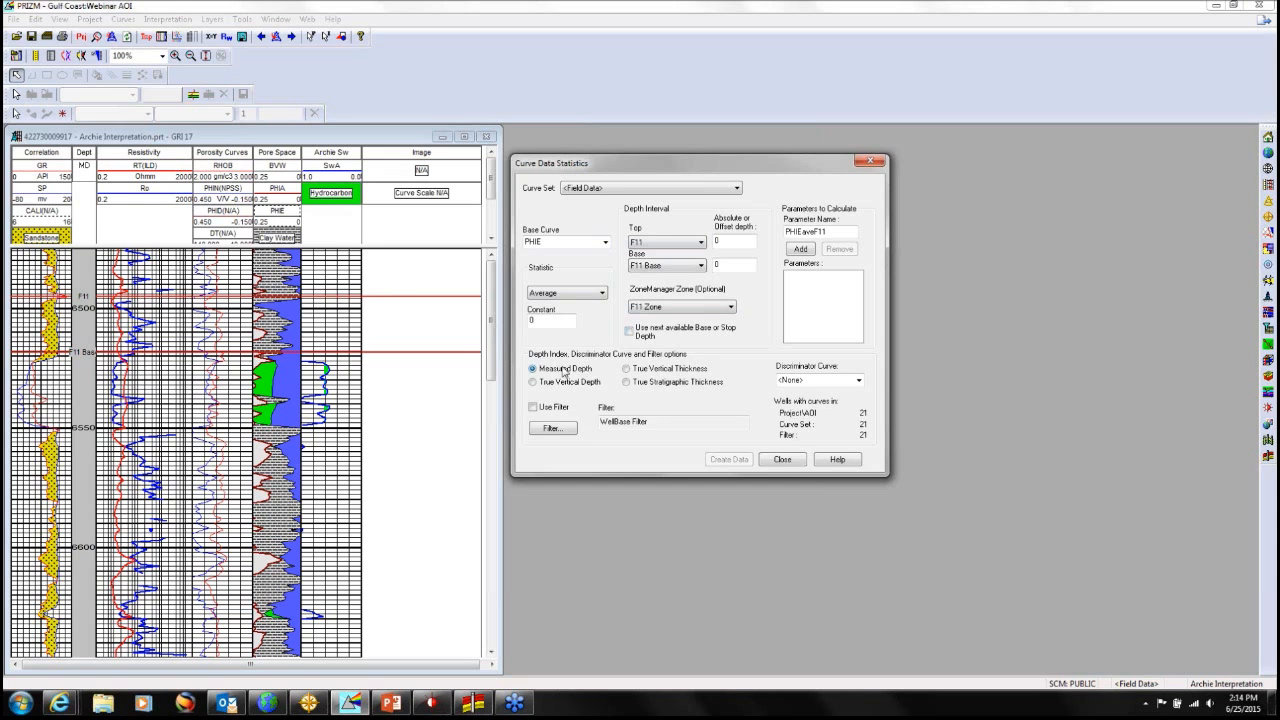
Add PHIEaveF11 to the parameters to calculate, create the data, and review the values for all wells in the report.
{"action": "left_click", "coordinate": [800, 248]}
{"action": "left_click", "coordinate": [817, 277]}
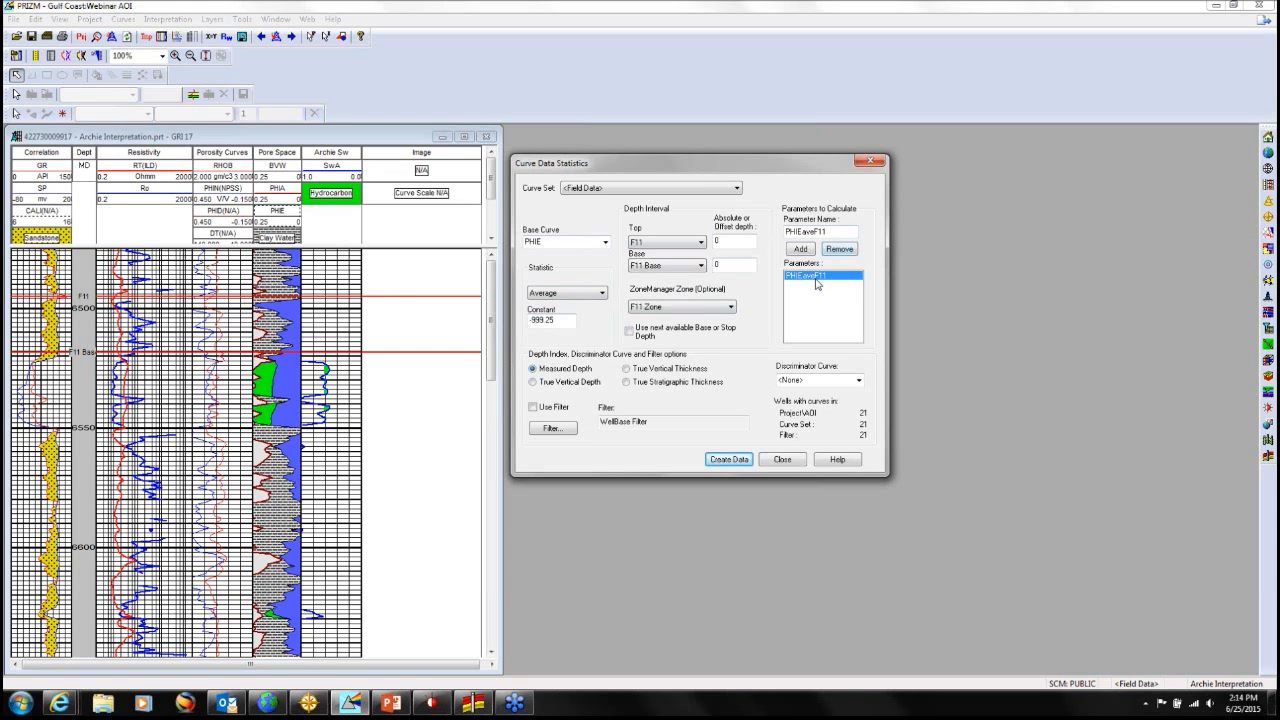
{"action": "left_click", "coordinate": [729, 459]}
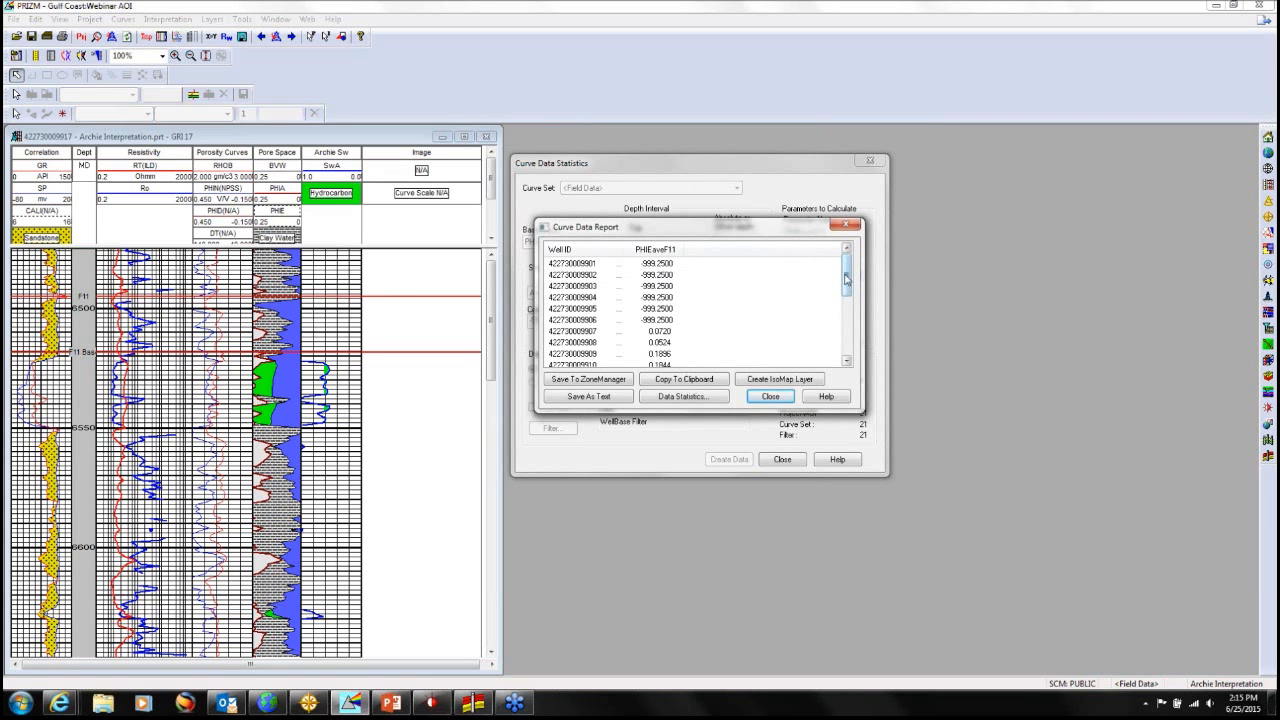
{"action": "left_click_drag", "start_coordinate": [846, 280], "coordinate": [847, 340]}
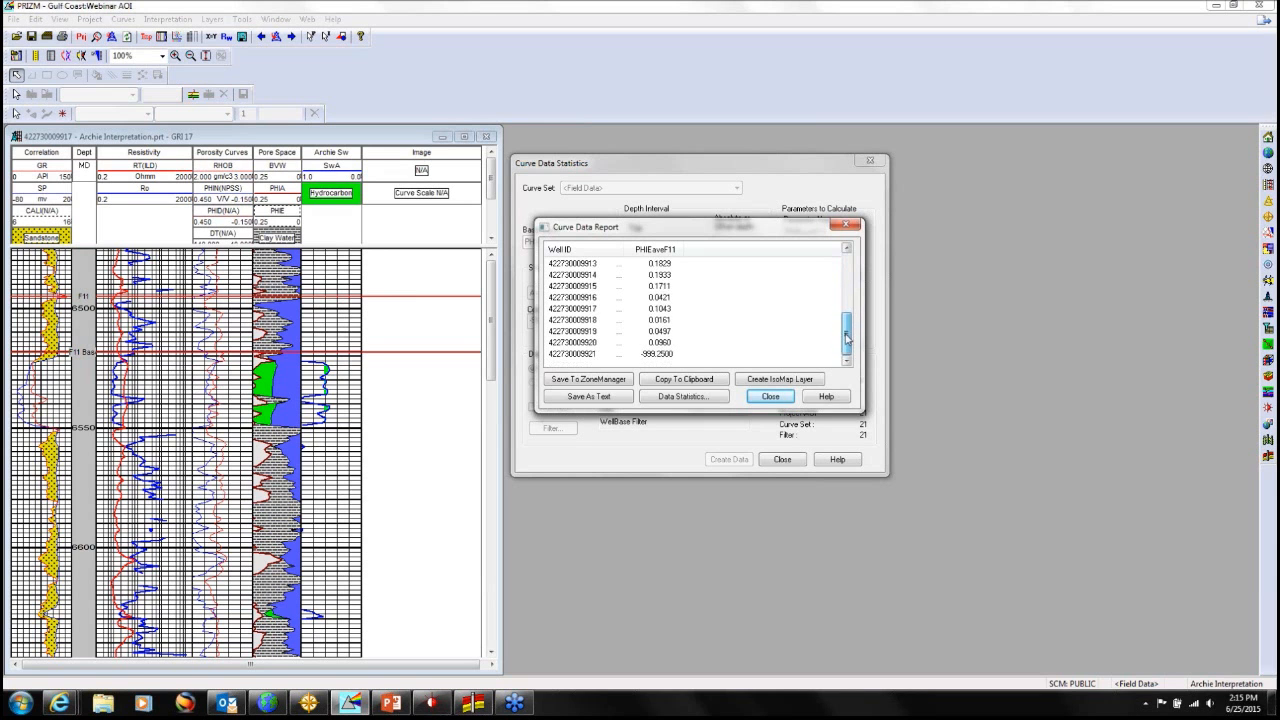
Save the PHIEaveF11 parameter to ZoneManager under F11 Zone in a new numeric attribute named PHIEAve, without null values.
{"action": "left_click", "coordinate": [588, 380]}
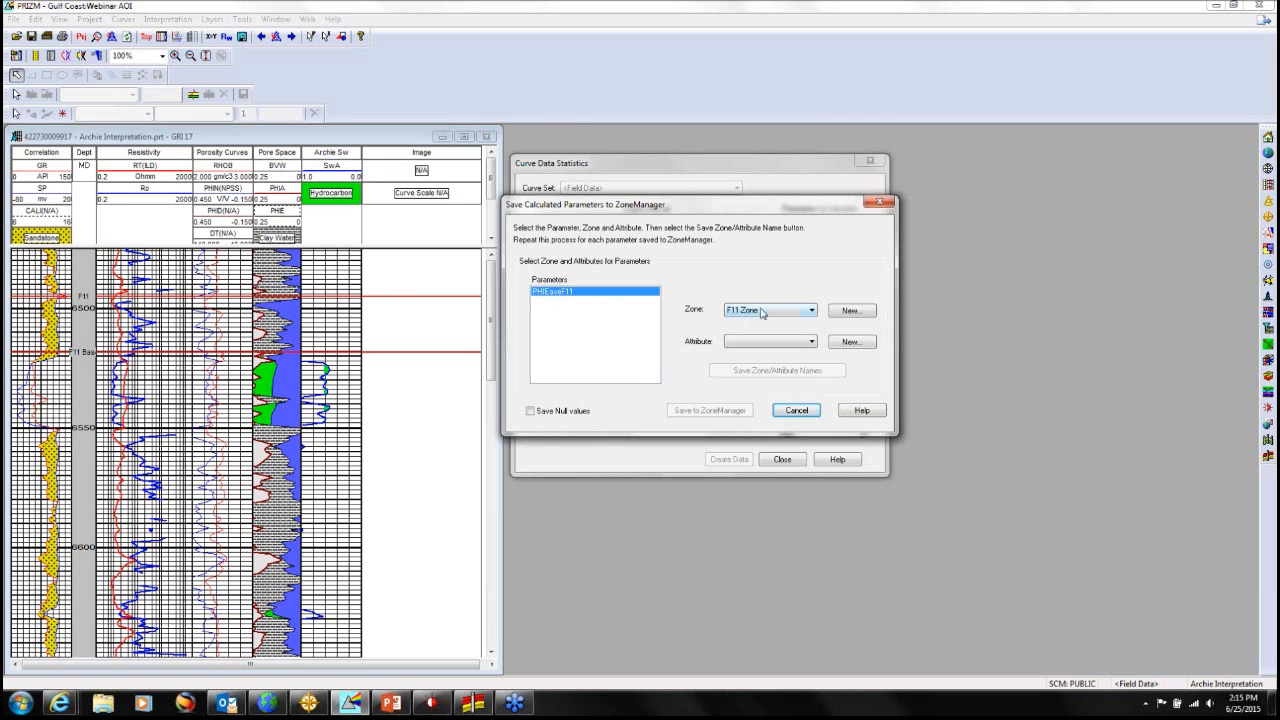
{"action": "left_click", "coordinate": [790, 343]}
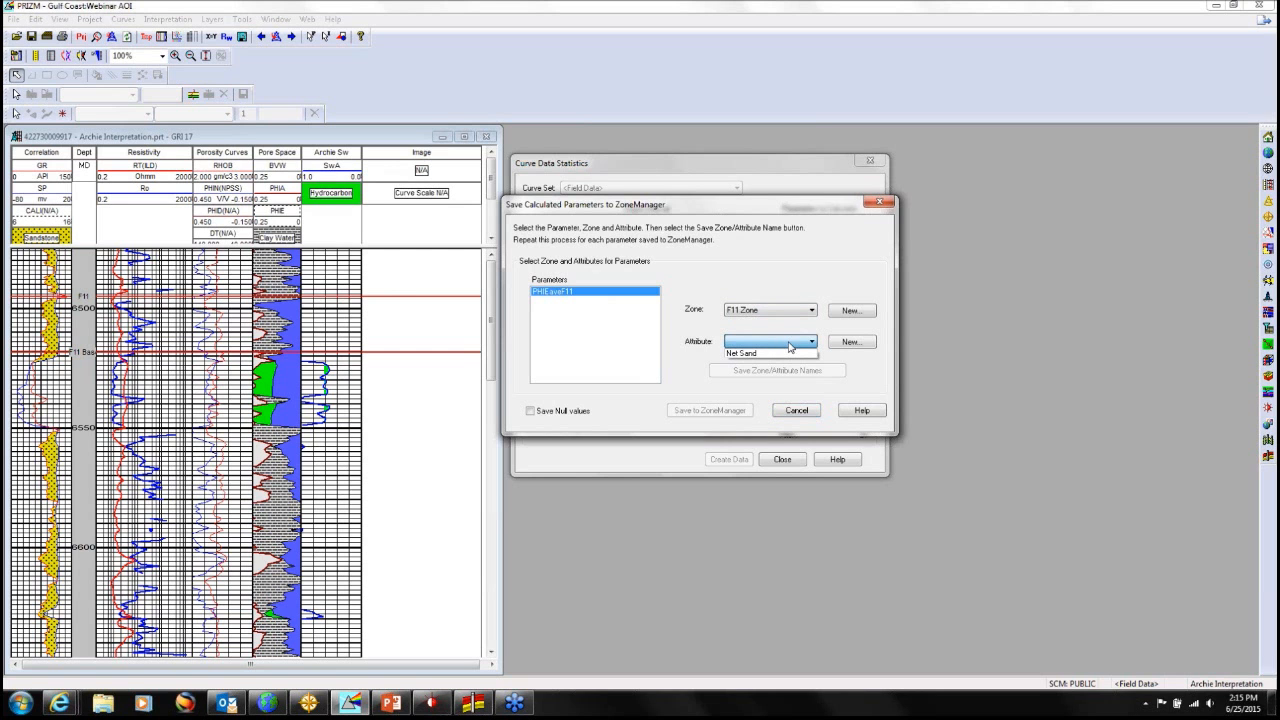
{"action": "left_click", "coordinate": [790, 343]}
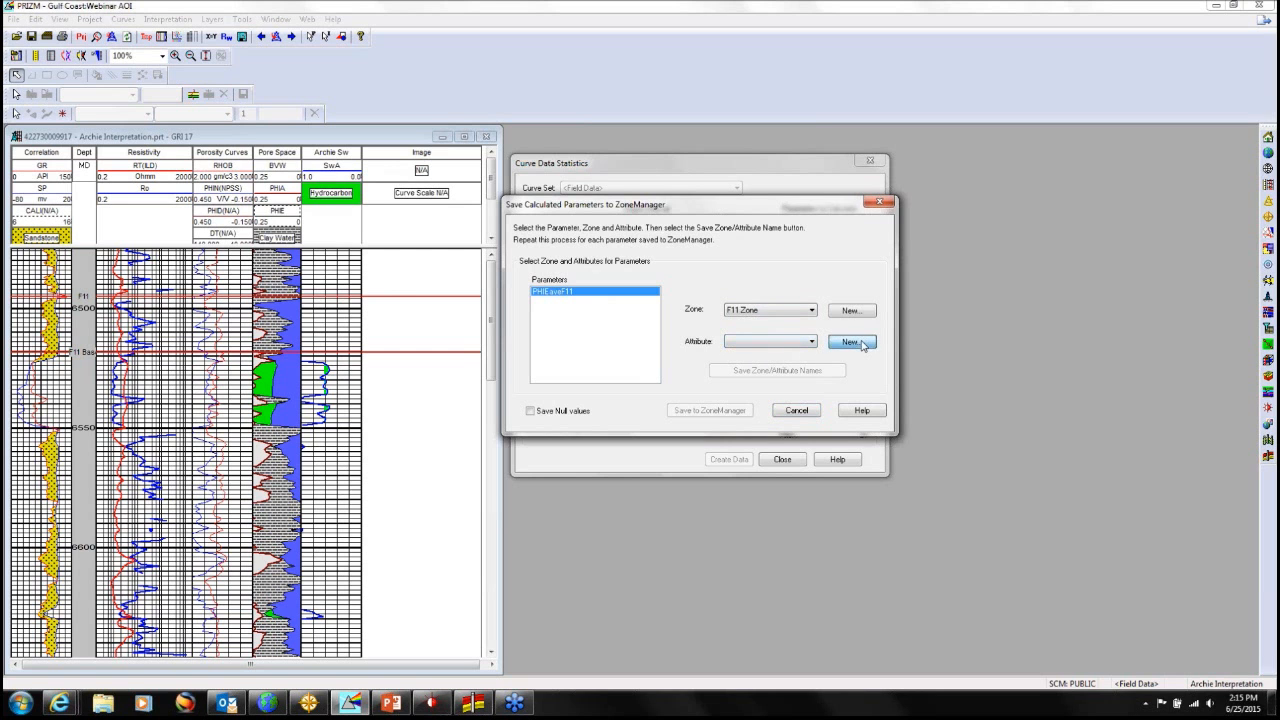
{"action": "left_click", "coordinate": [850, 342]}
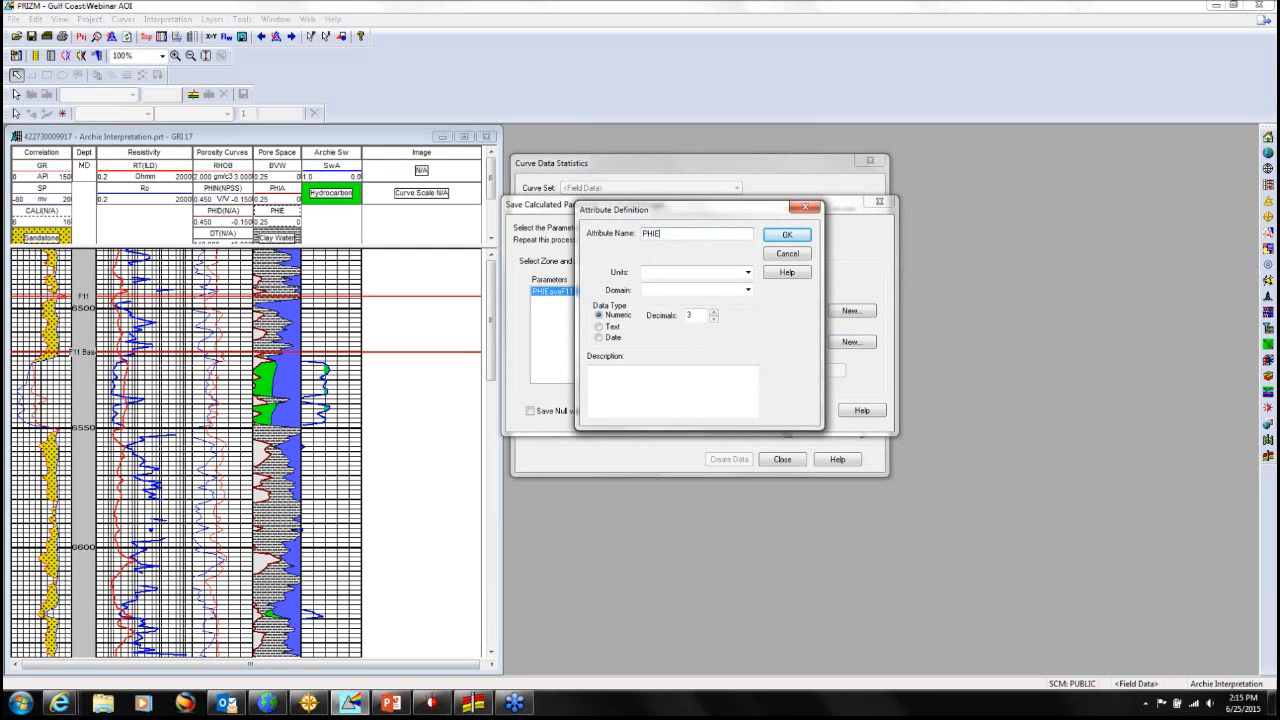
{"action": "left_click", "coordinate": [795, 236]}
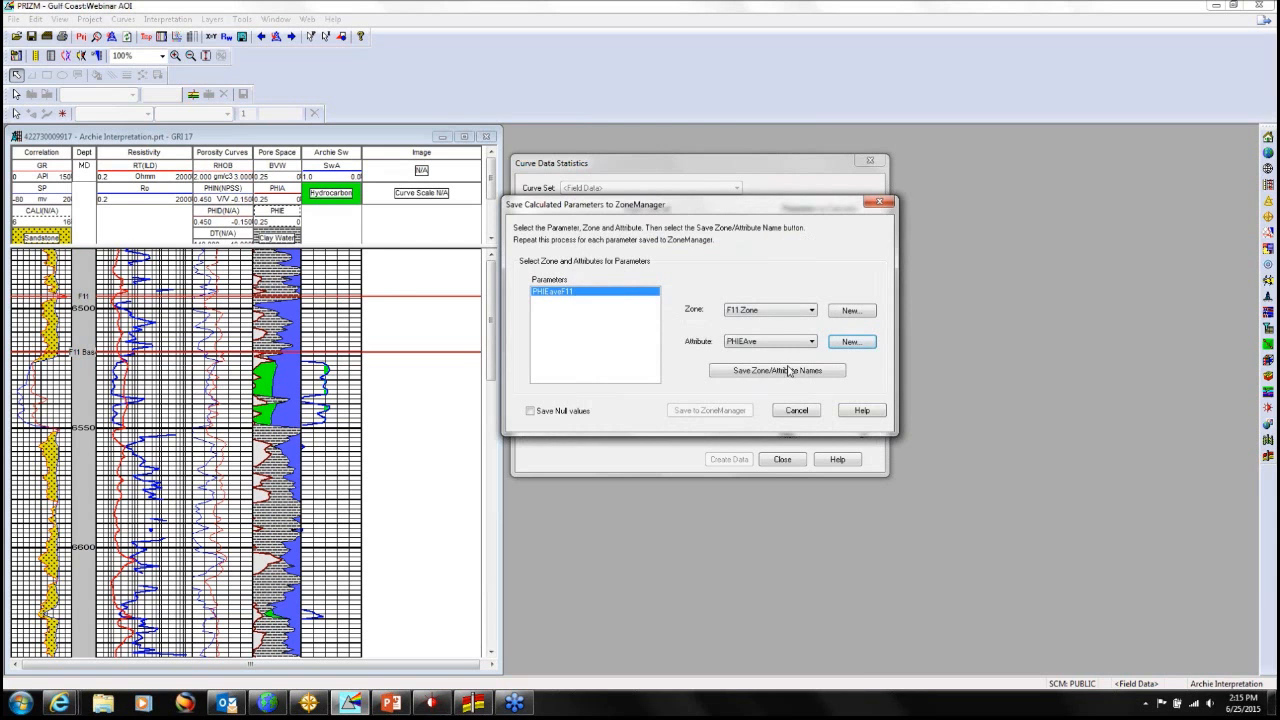
{"action": "left_click", "coordinate": [788, 371]}
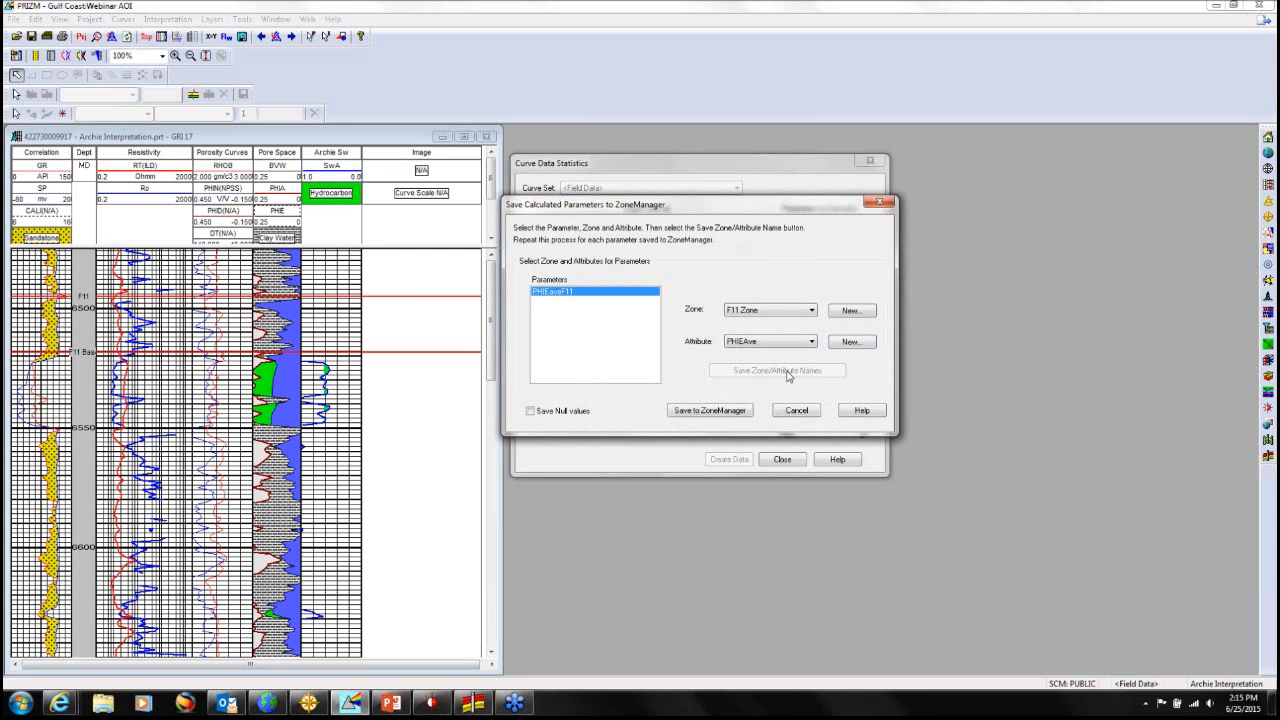
{"action": "left_click", "coordinate": [726, 414]}
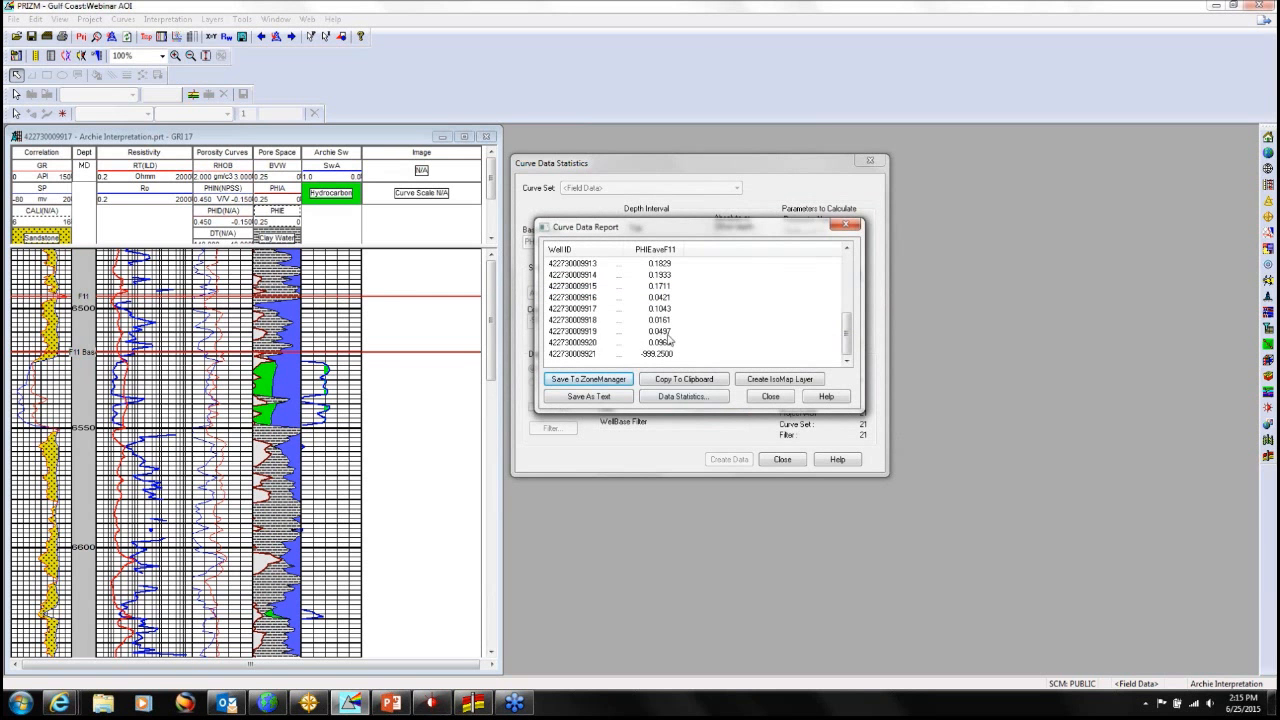
Check the PHIEAve column in ZoneManager, and return to PRIZM to close the curve data report and statistics.
{"action": "left_click", "coordinate": [476, 704]}
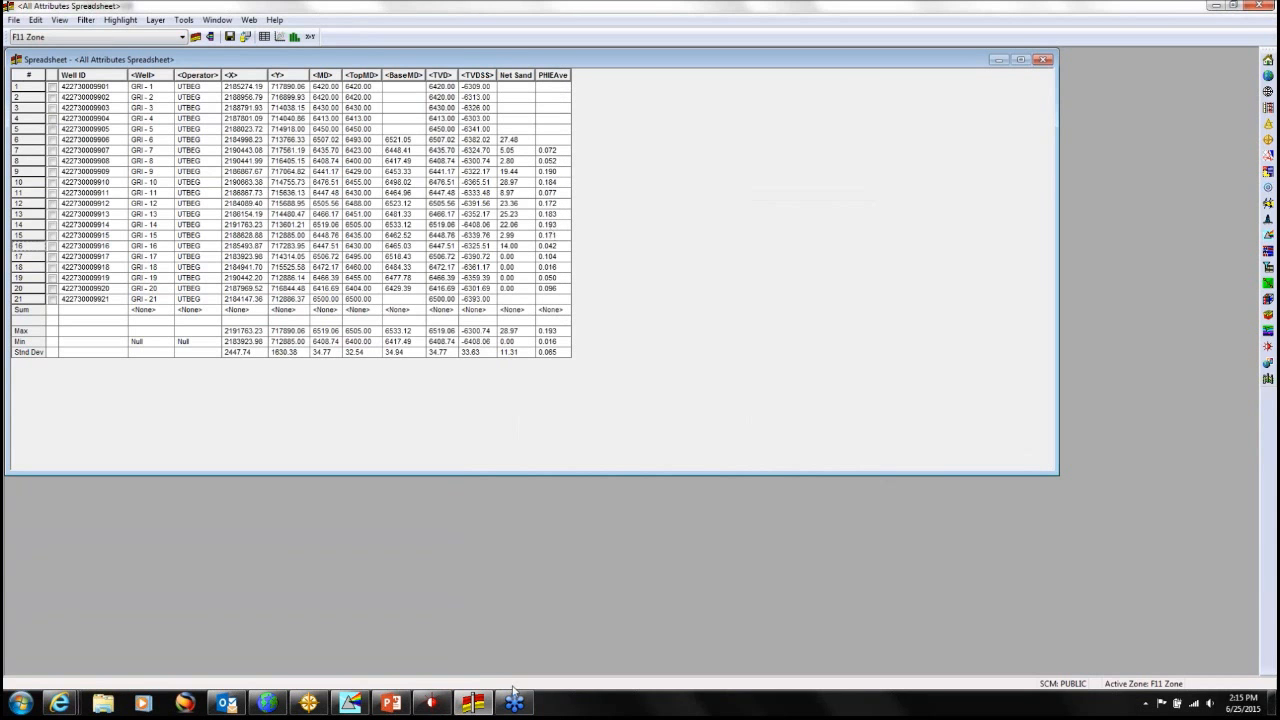
{"action": "mouse_move", "coordinate": [477, 706]}
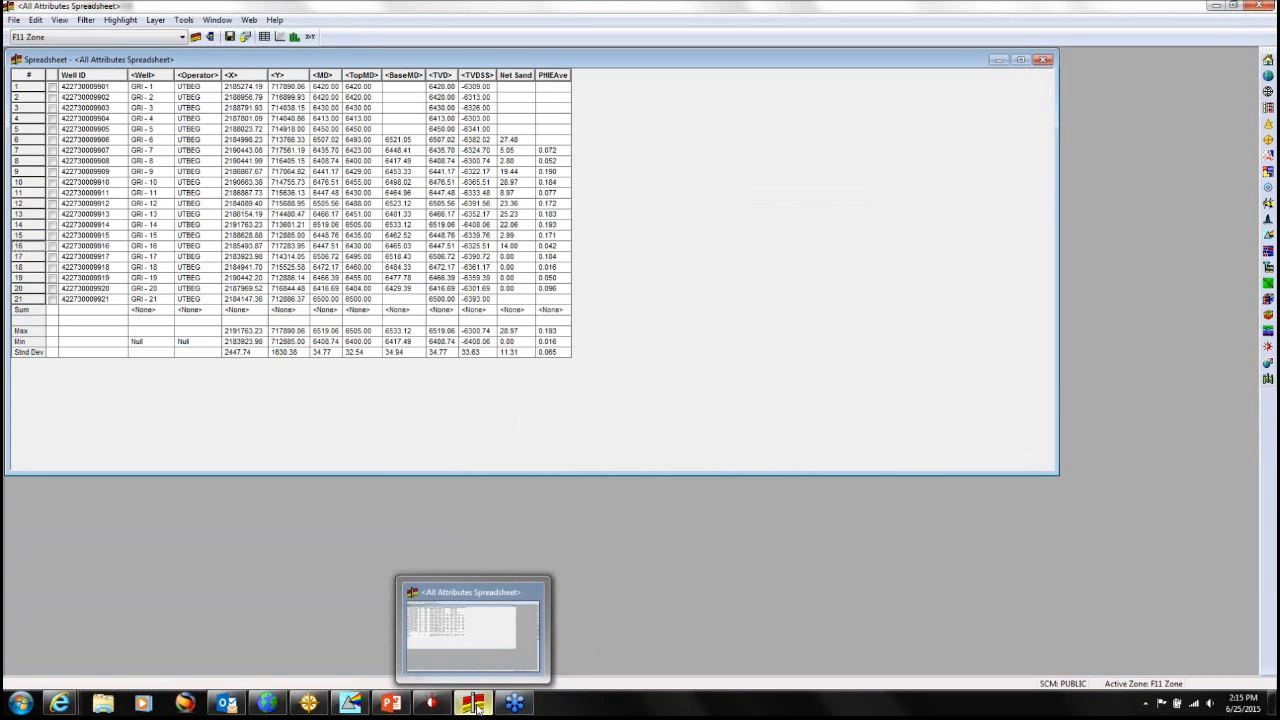
{"action": "left_click", "coordinate": [358, 704]}
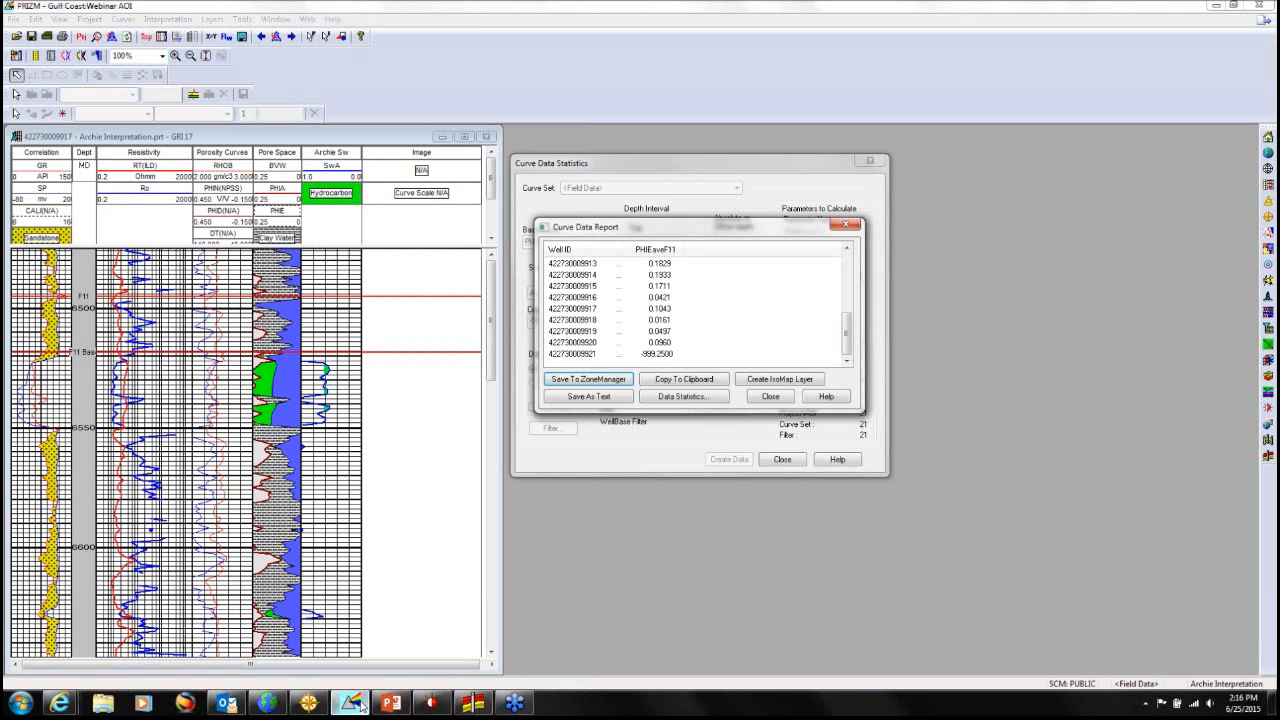
{"action": "left_click", "coordinate": [767, 397]}
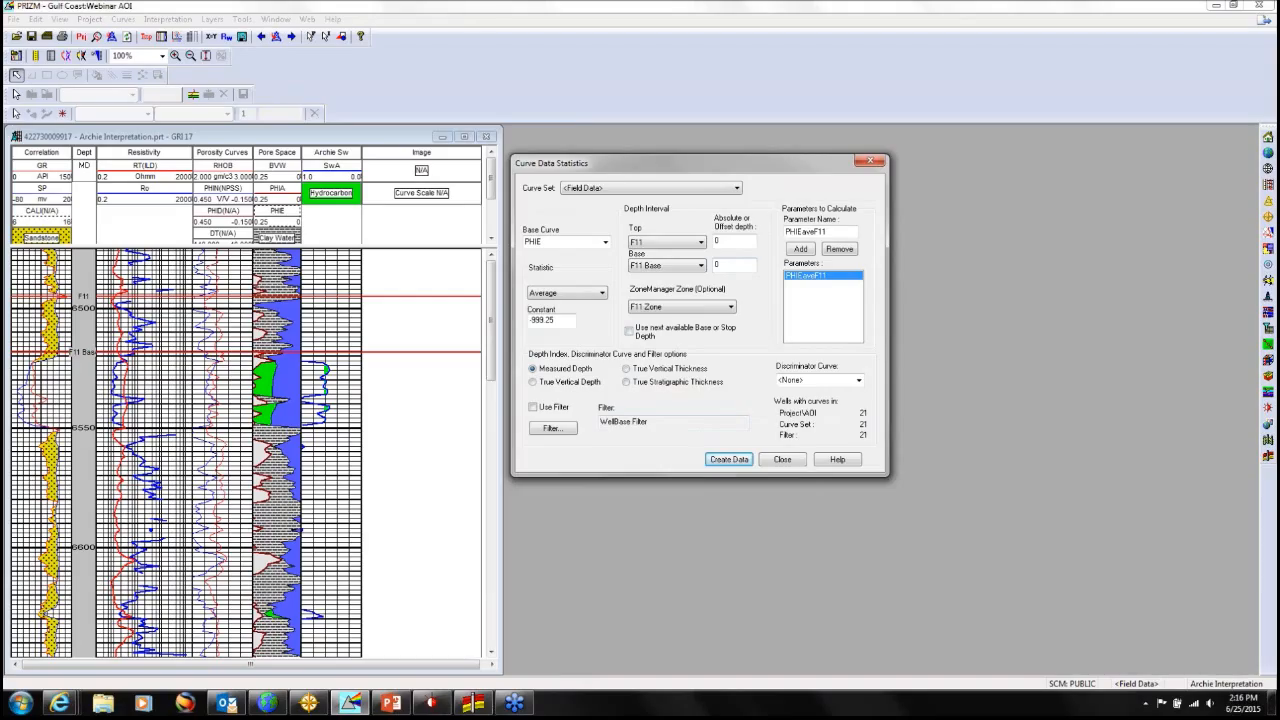
{"action": "left_click", "coordinate": [780, 459]}
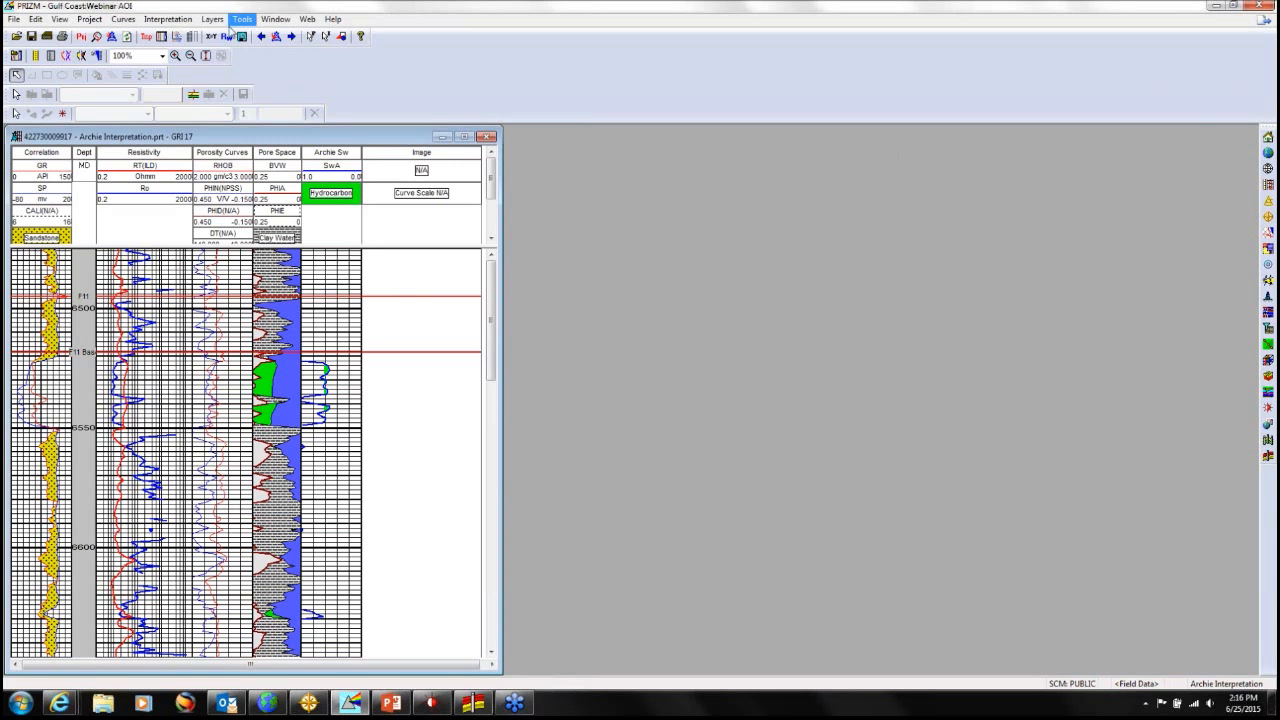
Compute reservoir/pay summations for F11 Zone with the SwA, PHIE and Vshl cutoffs, outputting GrossInt, GrossRes, NetRes and NetPay in MD.
{"action": "left_click", "coordinate": [188, 21]}
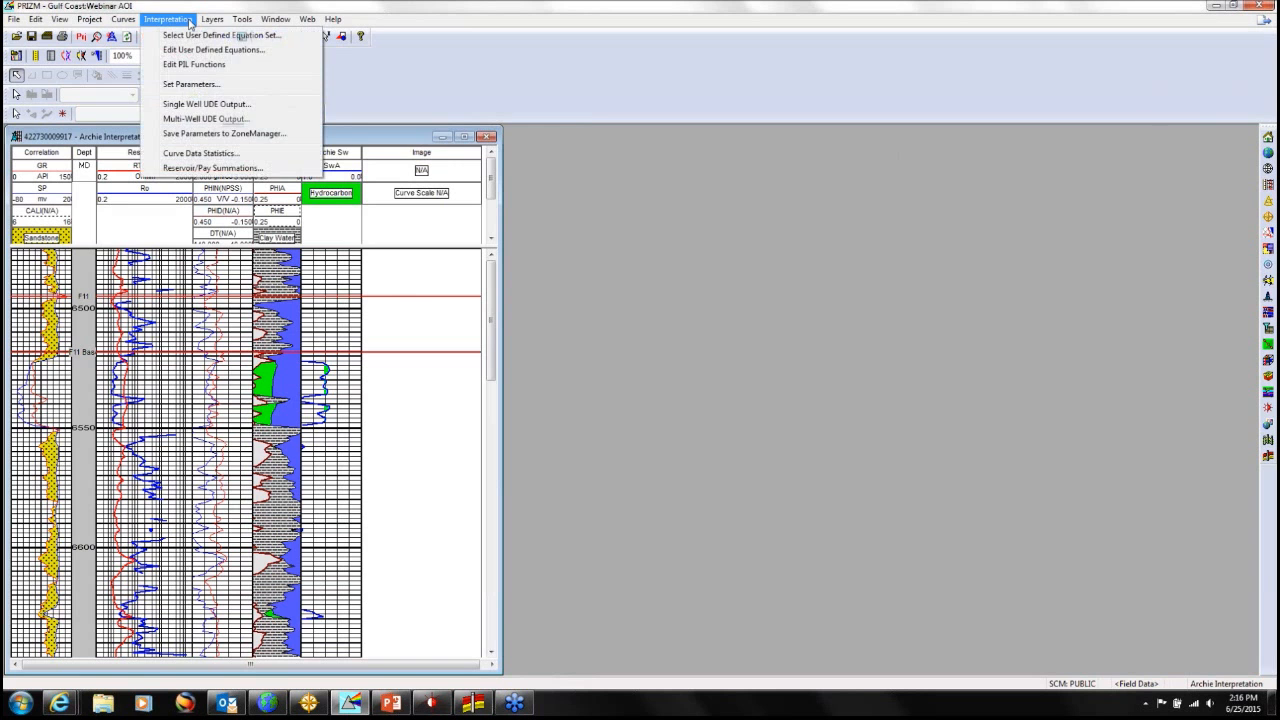
{"action": "left_click", "coordinate": [203, 169]}
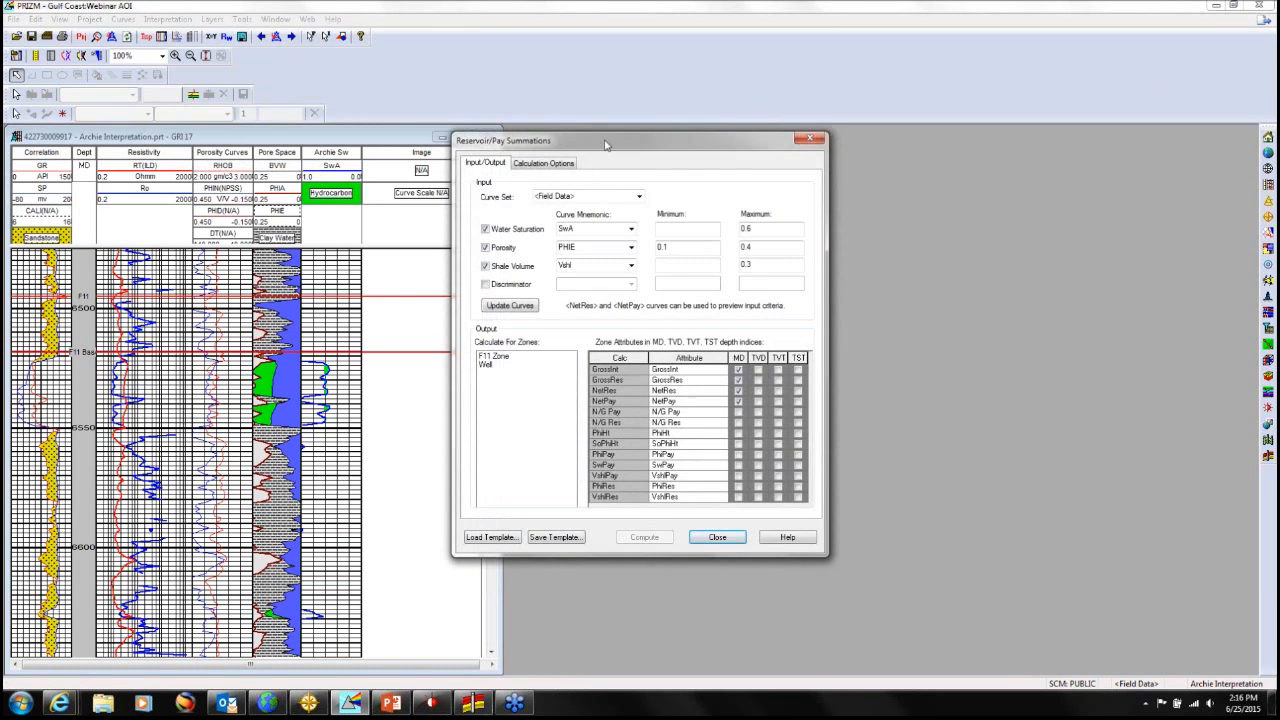
{"action": "left_click_drag", "start_coordinate": [625, 145], "coordinate": [688, 150]}
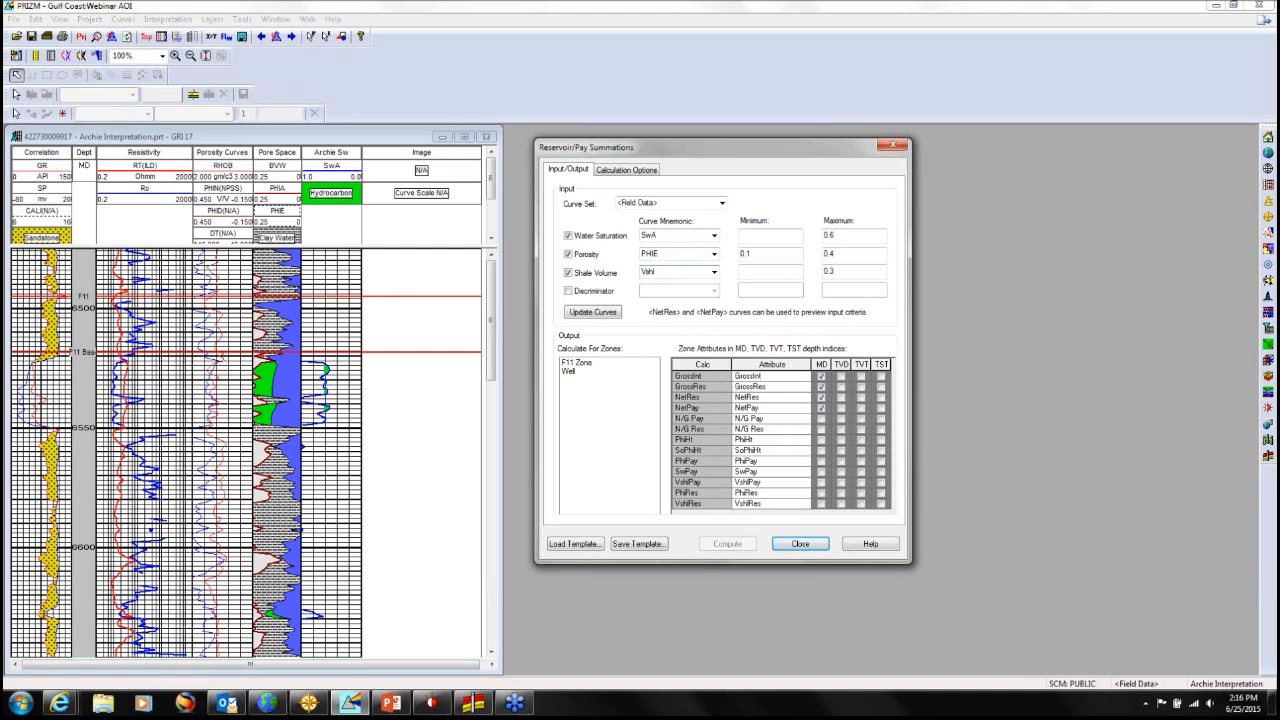
{"action": "left_click", "coordinate": [587, 365]}
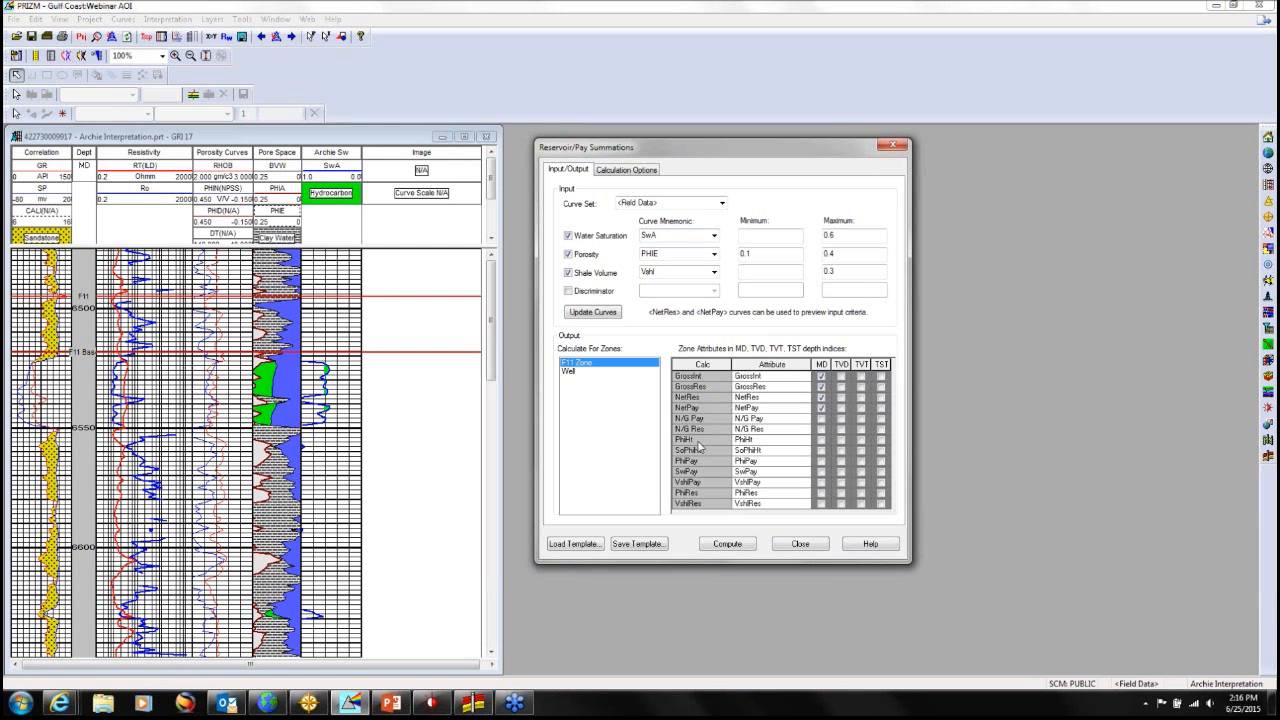
{"action": "left_click", "coordinate": [728, 545]}
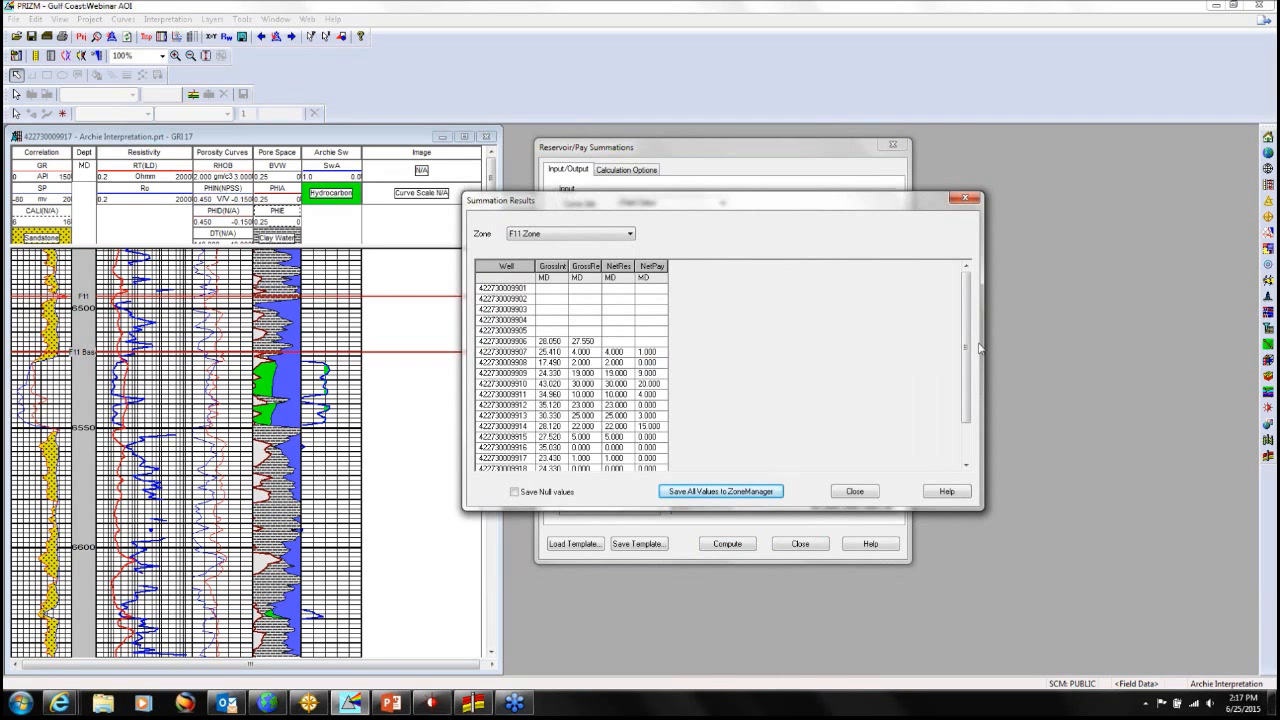
Review the F11 Zone summation results, save all values to ZoneManager, and switch to ZoneManager to check the added columns.
{"action": "left_click_drag", "start_coordinate": [967, 347], "coordinate": [971, 386]}
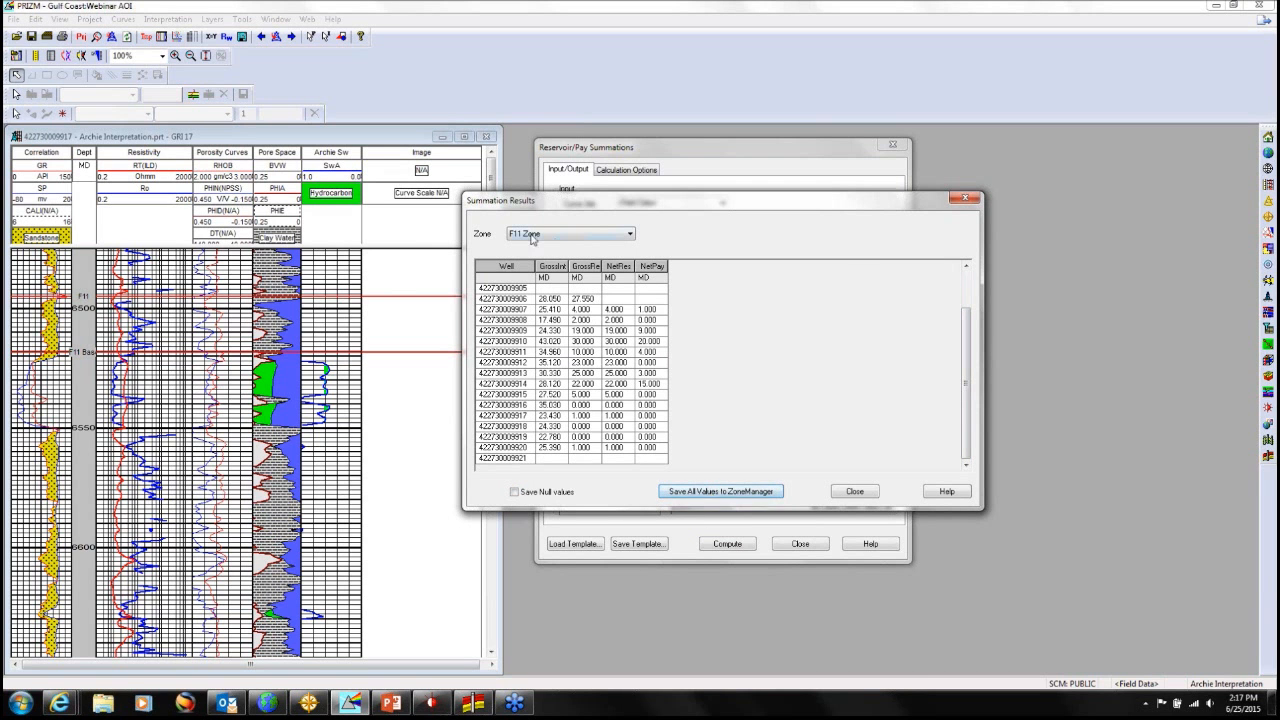
{"action": "left_click", "coordinate": [723, 492]}
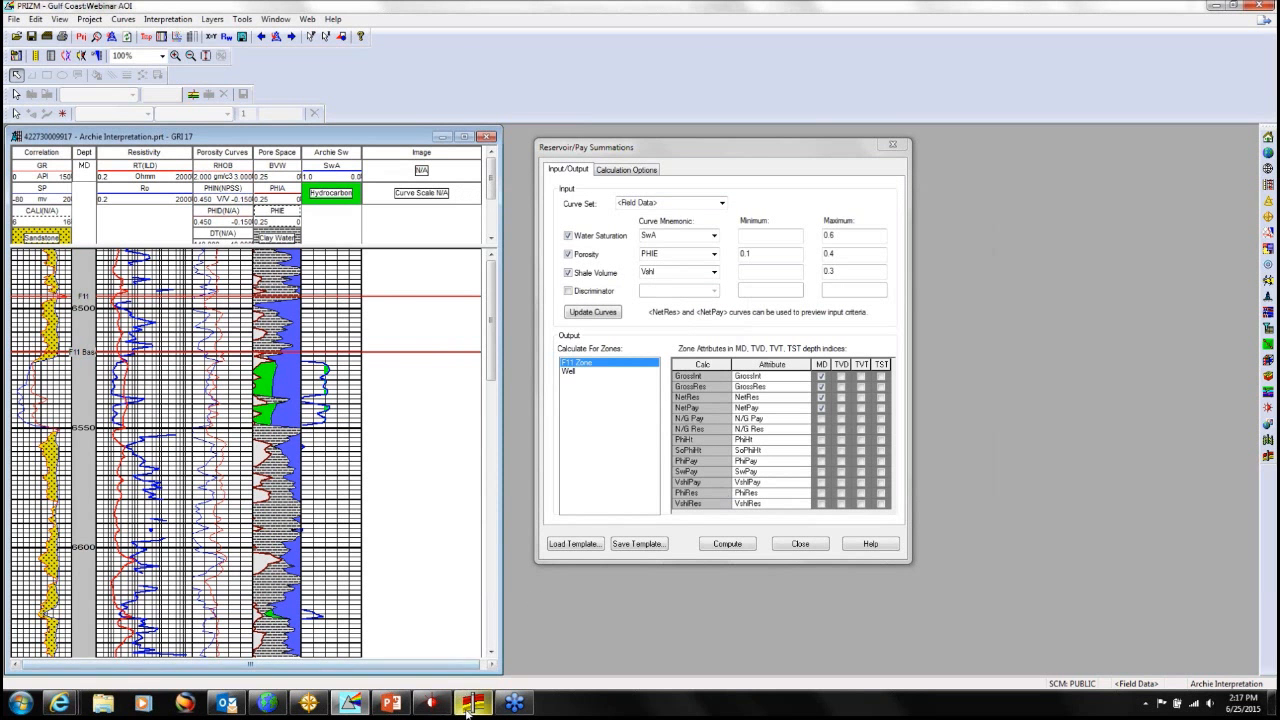
{"action": "left_click", "coordinate": [472, 703]}
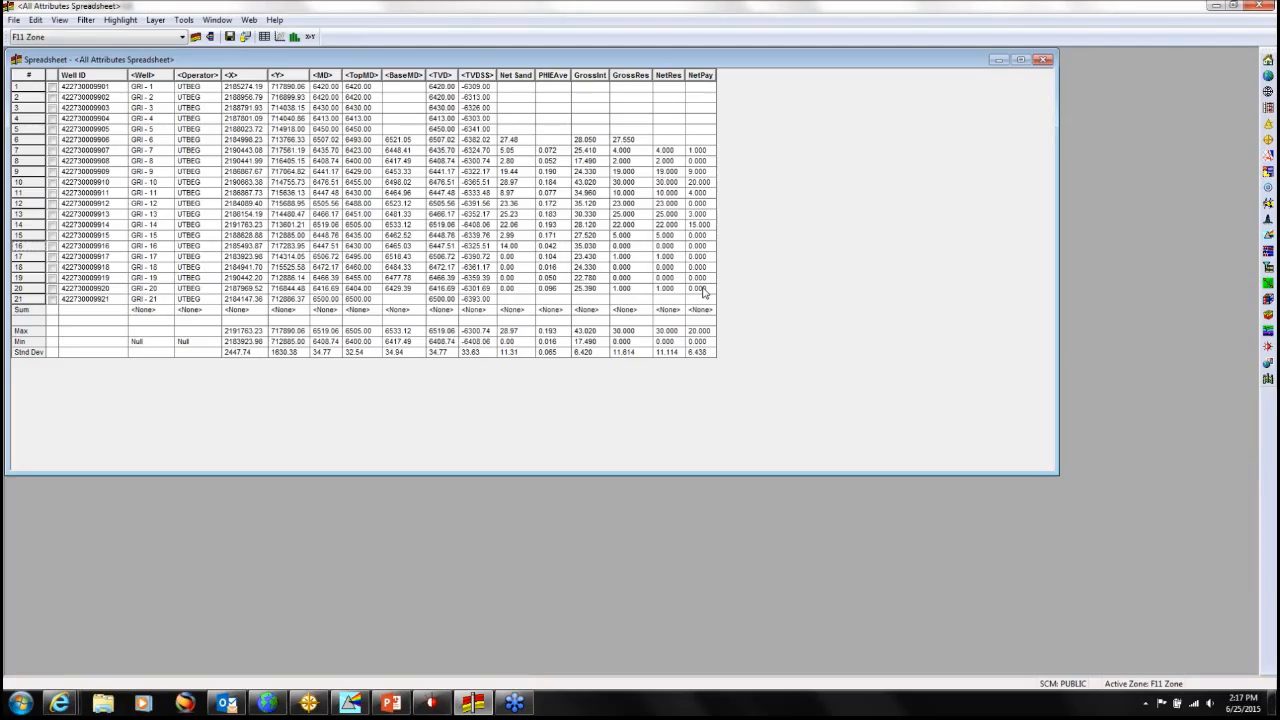
Start computing production data for a zone attribute, with producing zone F11, fluid type Gas and the Cumulative statistic.
{"action": "left_click", "coordinate": [183, 21]}
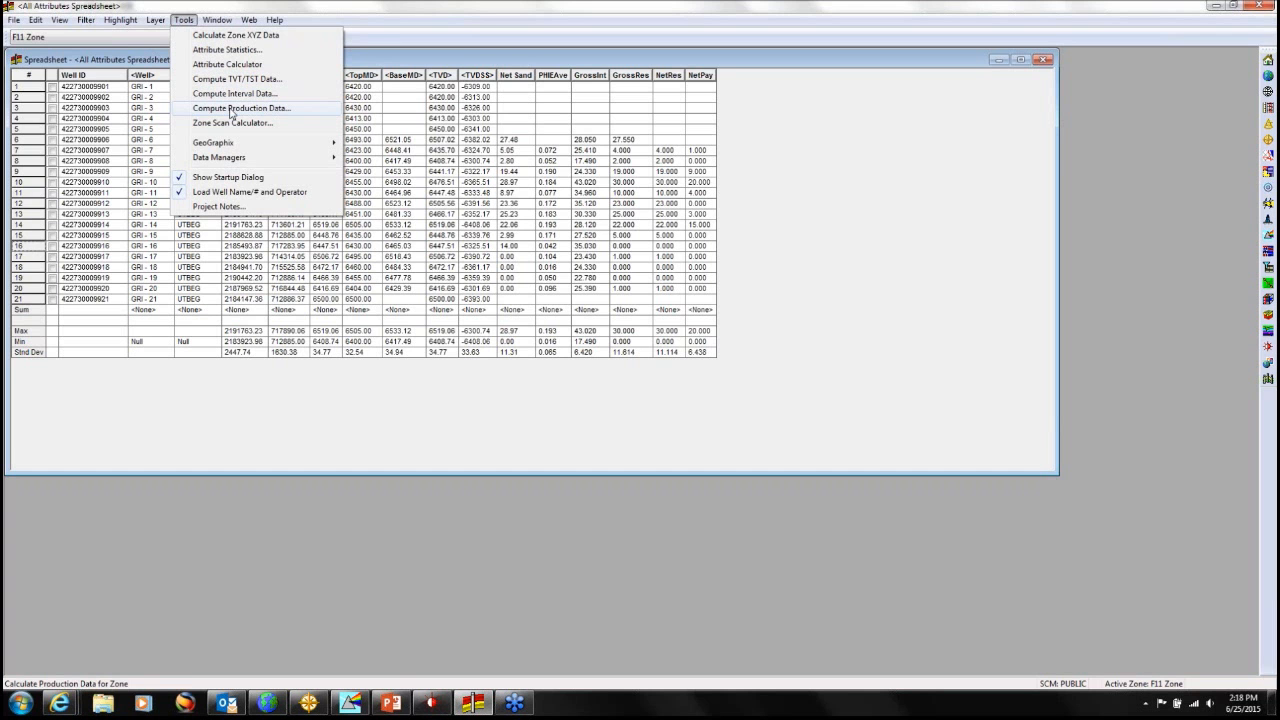
{"action": "left_click", "coordinate": [231, 110]}
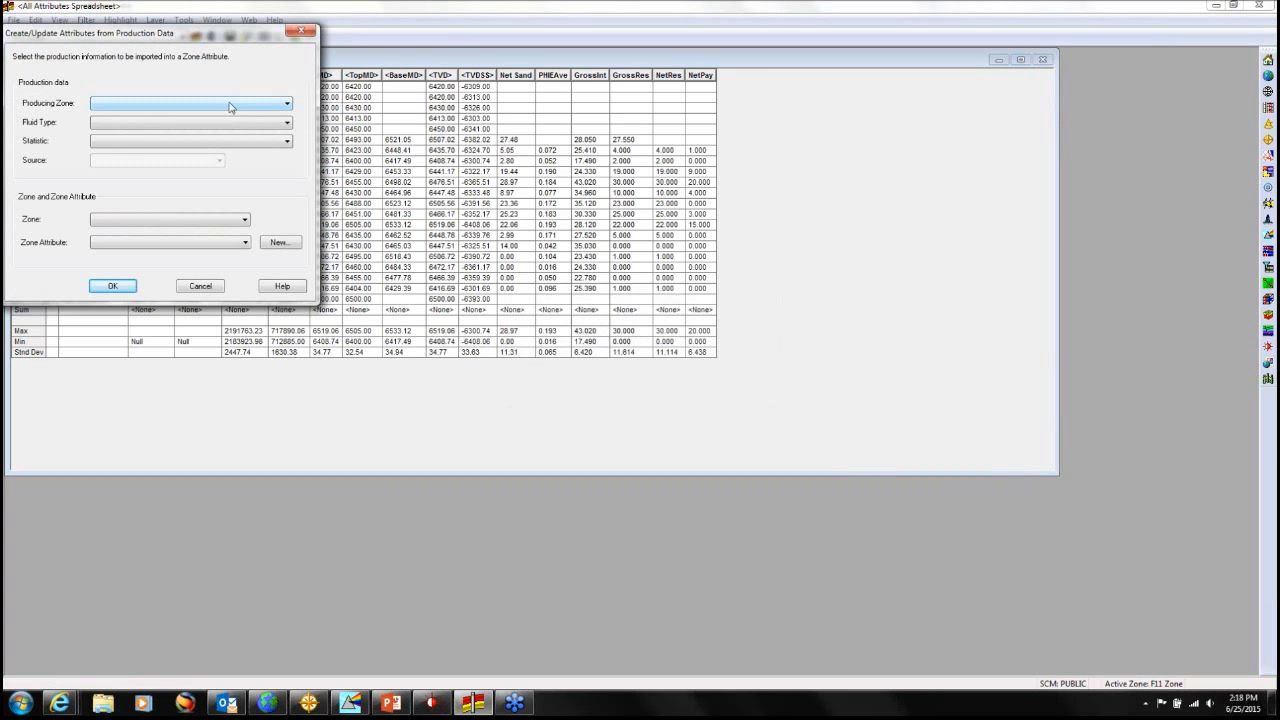
{"action": "left_click", "coordinate": [229, 106]}
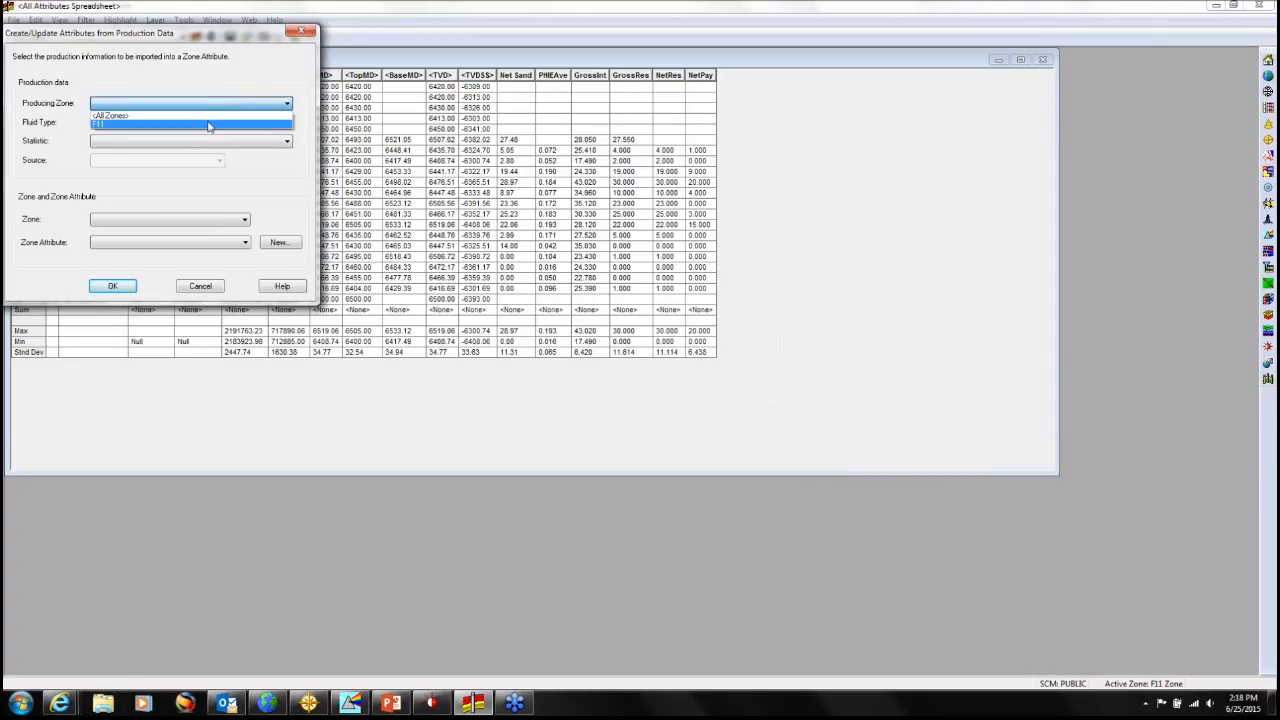
{"action": "left_click", "coordinate": [209, 125]}
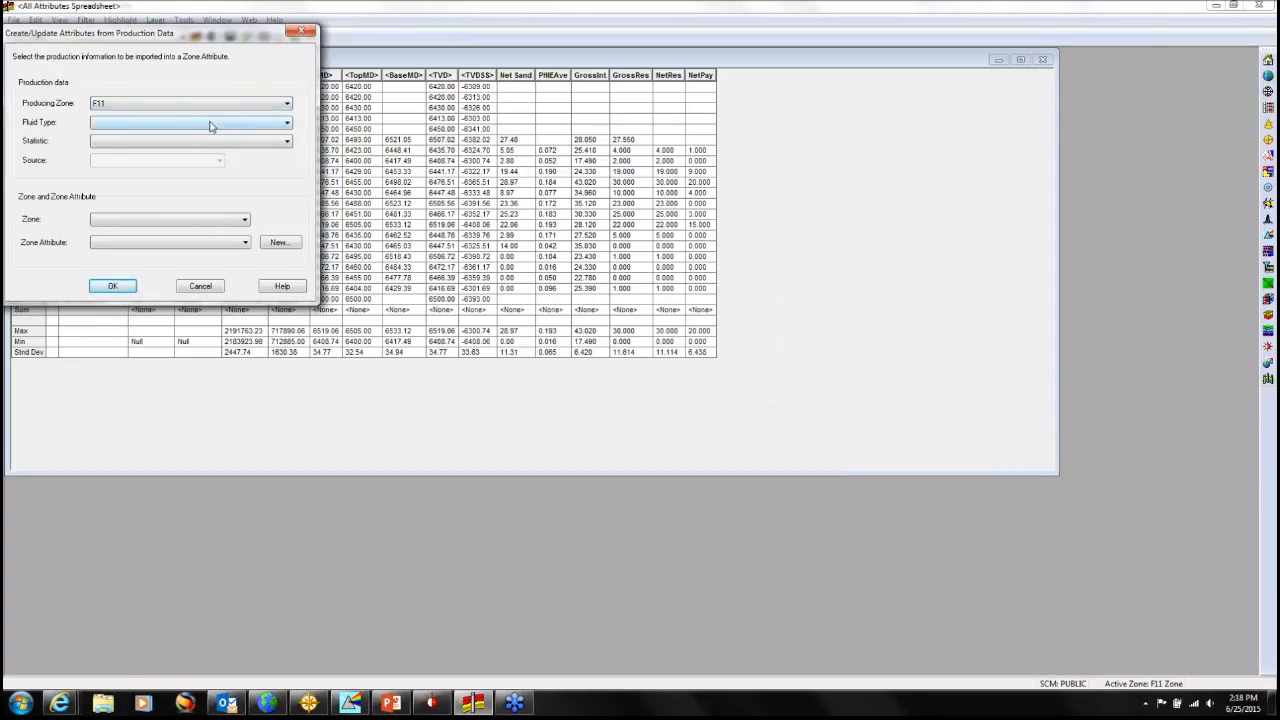
{"action": "left_click", "coordinate": [211, 123]}
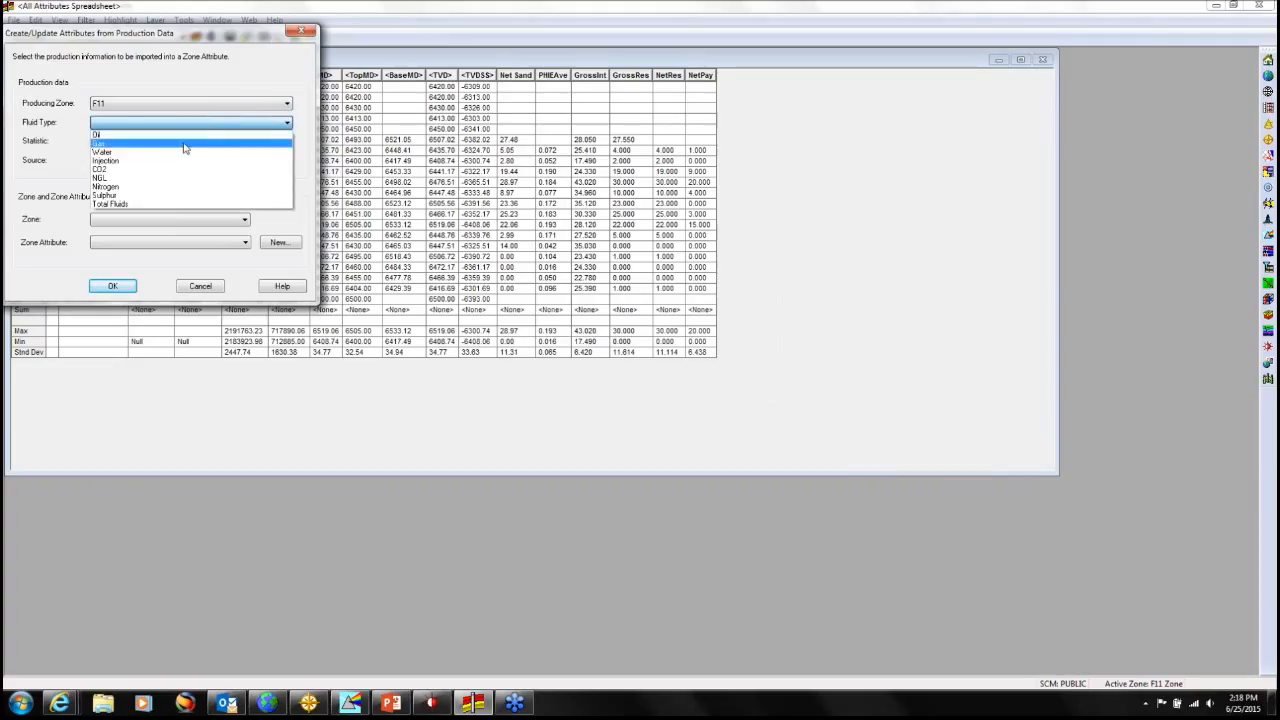
{"action": "left_click", "coordinate": [184, 148]}
{"action": "left_click", "coordinate": [184, 142]}
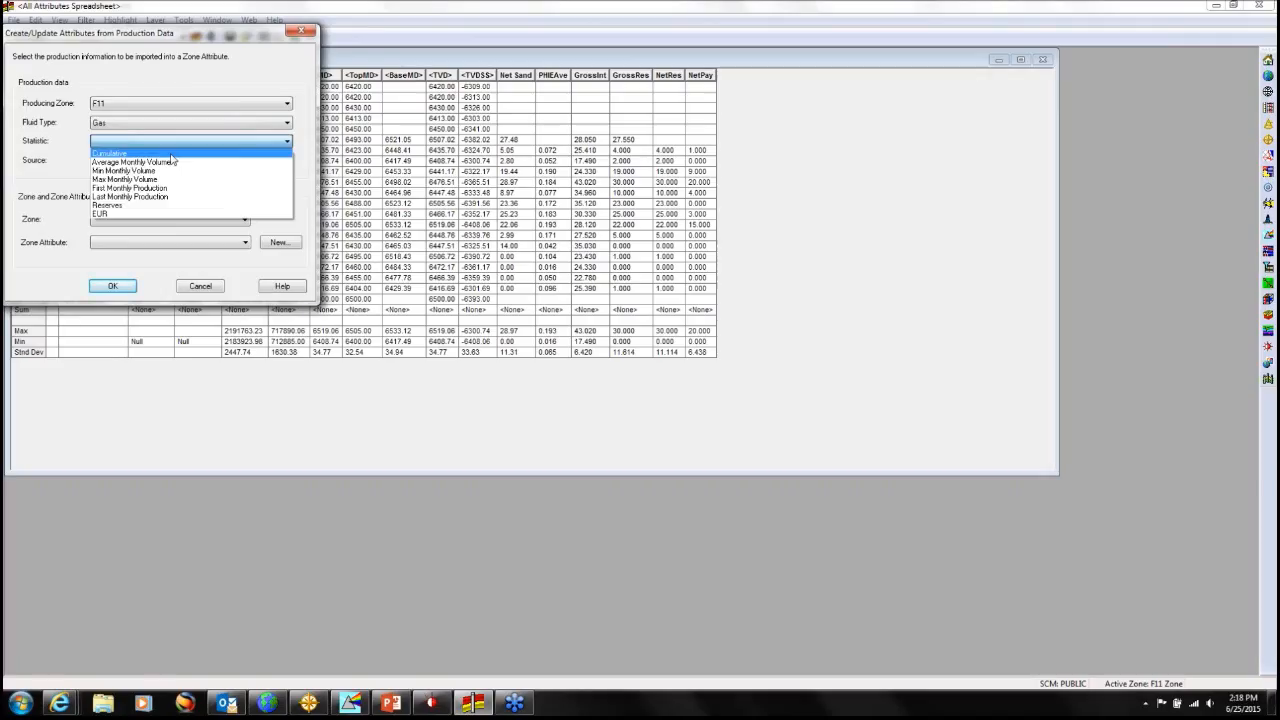
{"action": "left_click", "coordinate": [172, 154]}
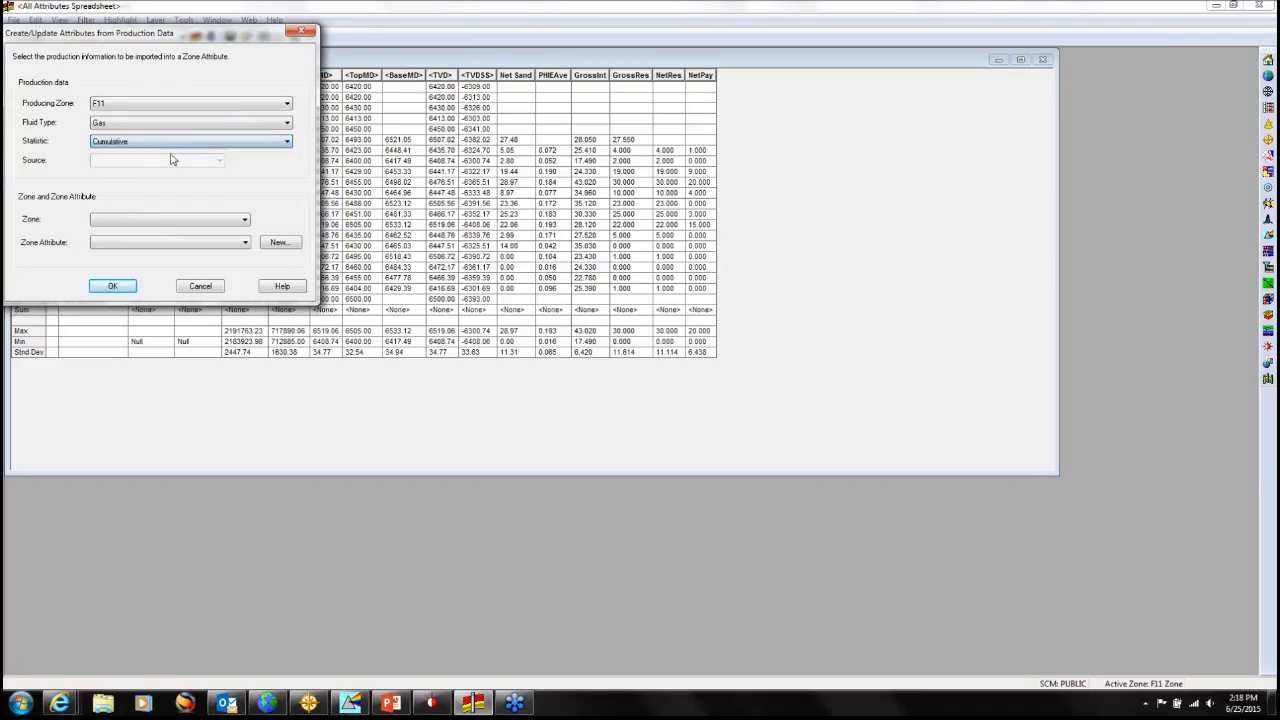
Choose F11 Zone as the target zone and create a new numeric attribute named CumGas for it.
{"action": "left_click", "coordinate": [153, 221]}
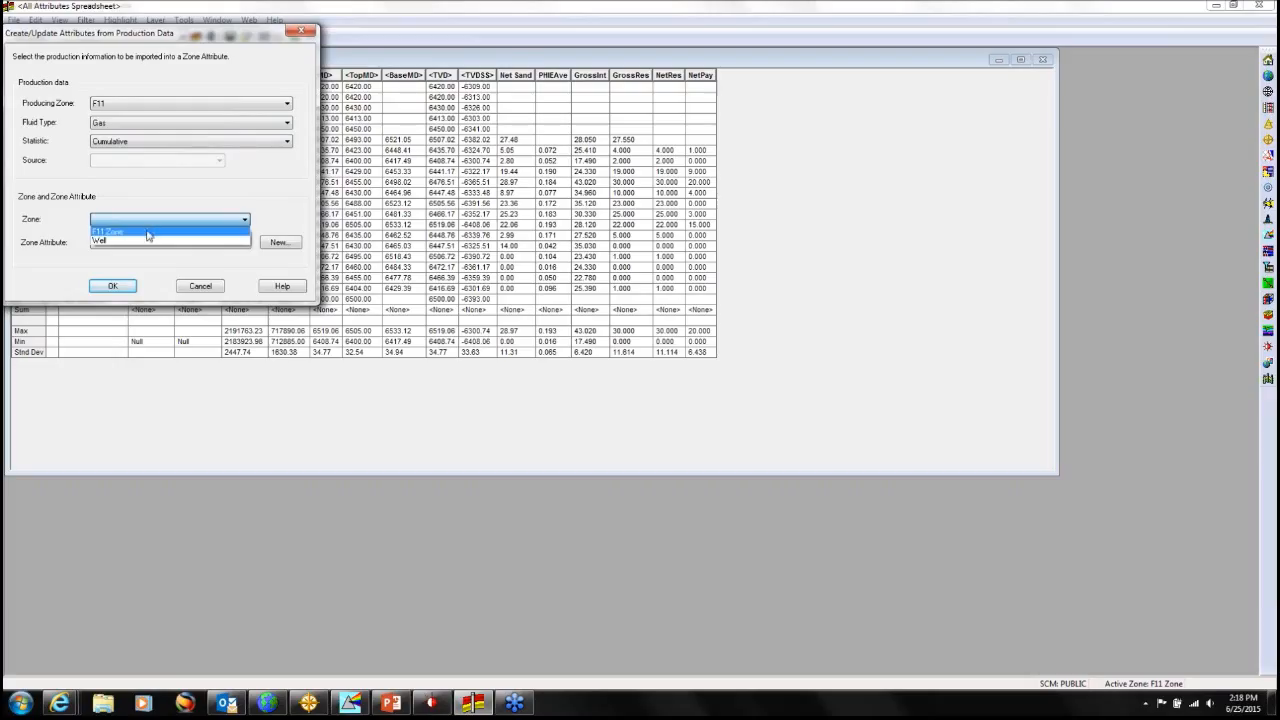
{"action": "left_click", "coordinate": [149, 232]}
{"action": "left_click", "coordinate": [183, 246]}
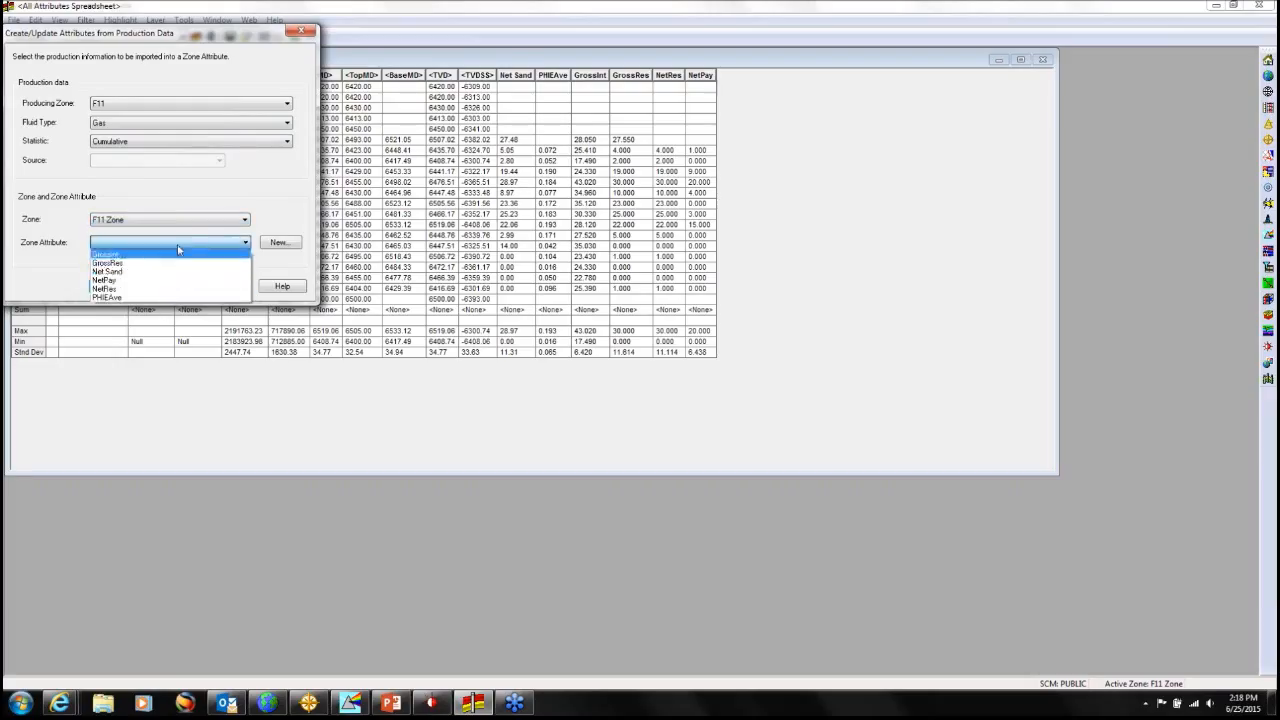
{"action": "left_click", "coordinate": [180, 245]}
{"action": "left_click", "coordinate": [278, 243]}
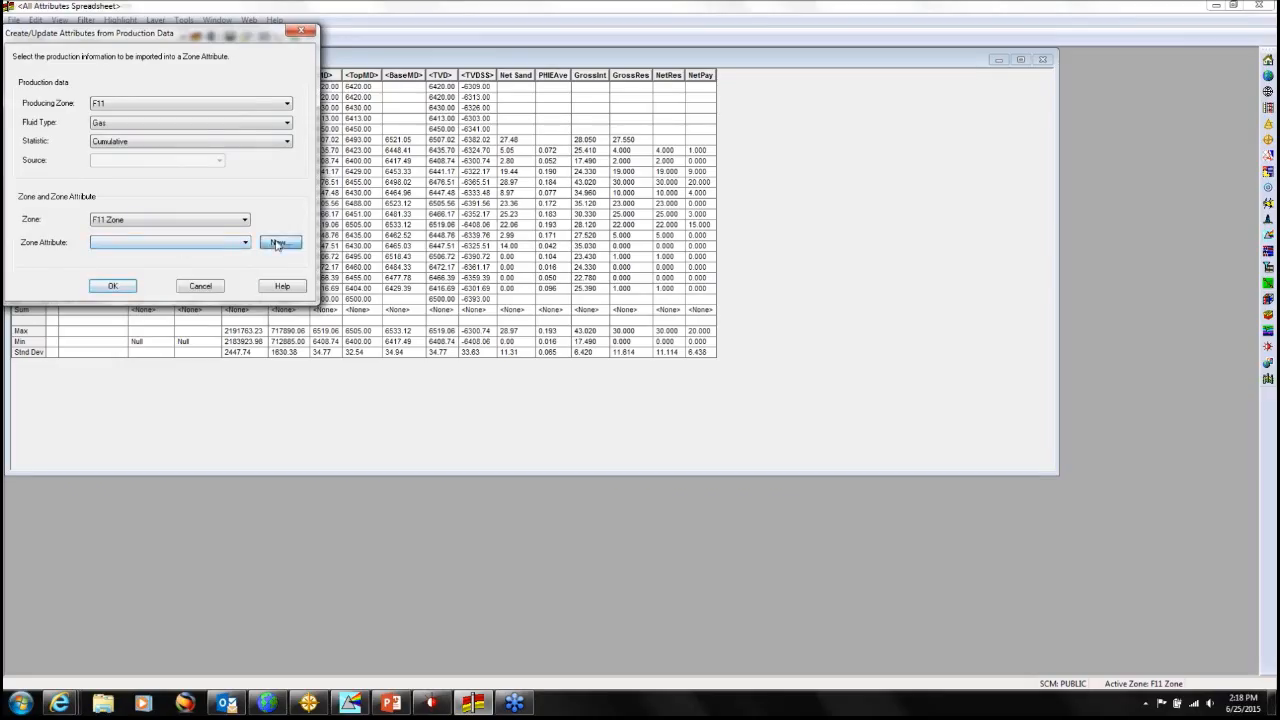
{"action": "type", "text": "CumGas"}
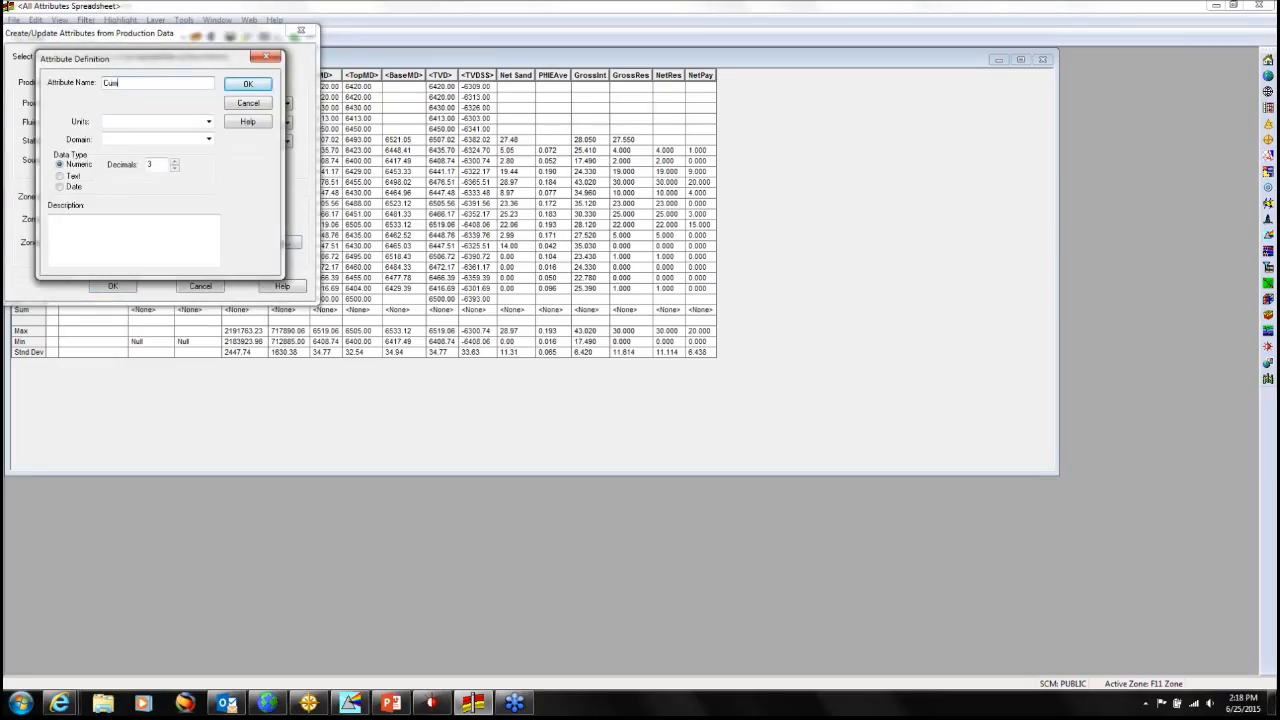
{"action": "left_click", "coordinate": [266, 88]}
Assign CumGas as the output zone attribute, run the production computation, and select the CumGas column in the spreadsheet.
{"action": "left_click", "coordinate": [178, 244]}
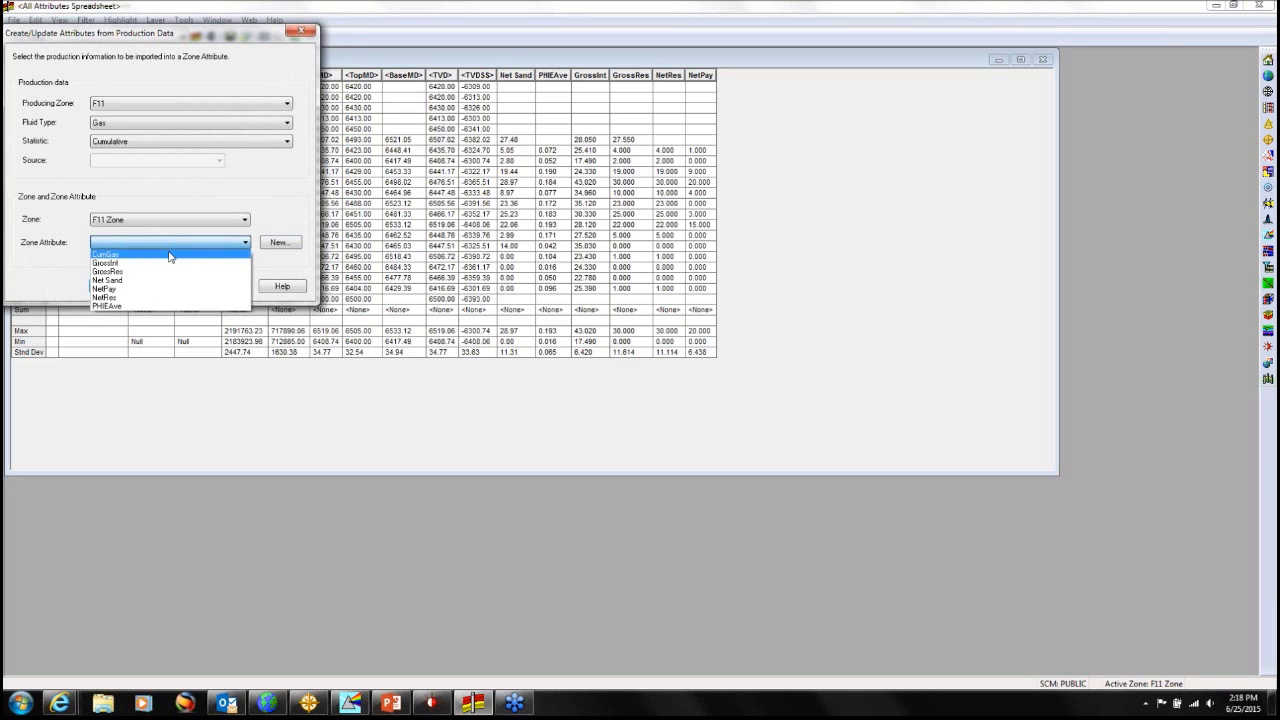
{"action": "left_click", "coordinate": [170, 256]}
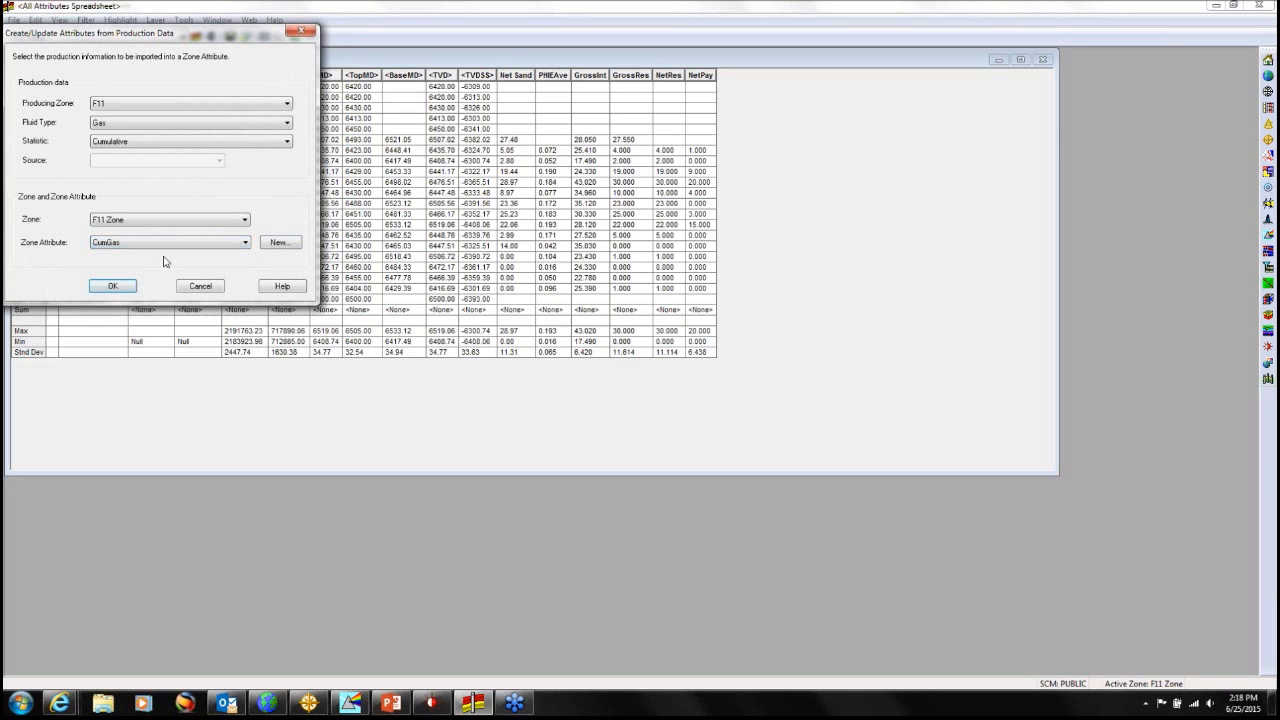
{"action": "left_click", "coordinate": [113, 286]}
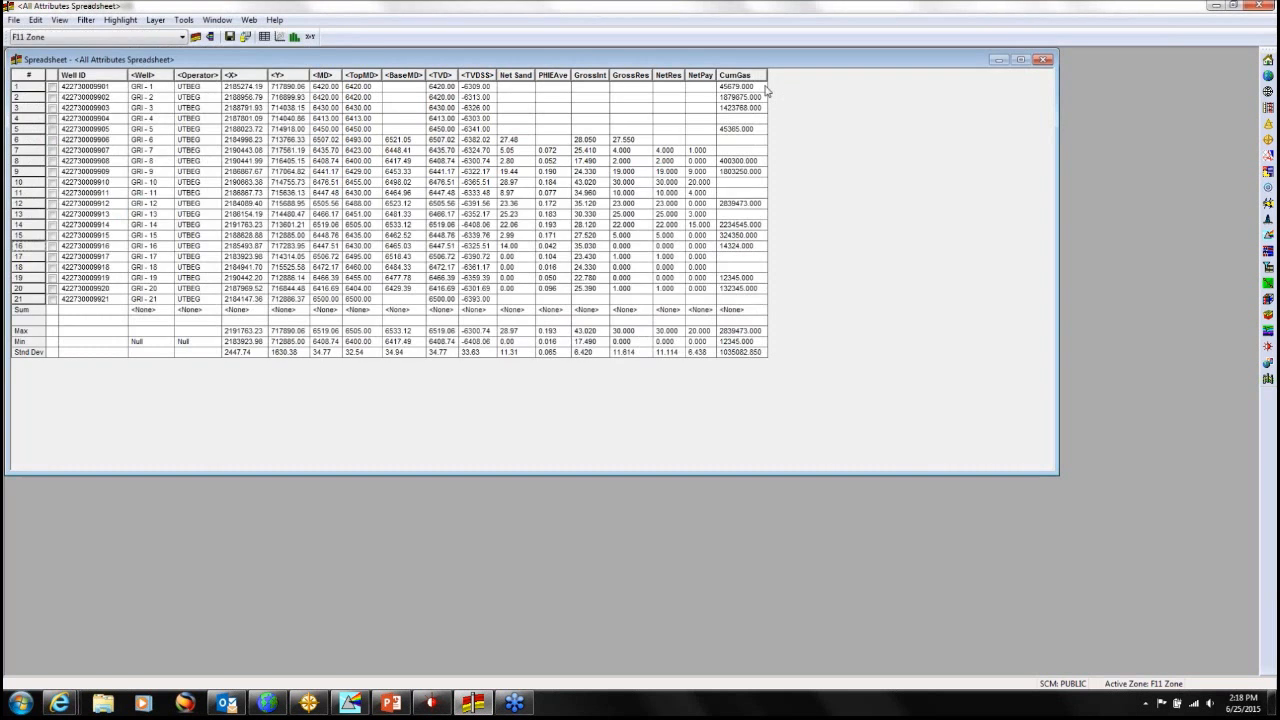
{"action": "left_click", "coordinate": [745, 76]}
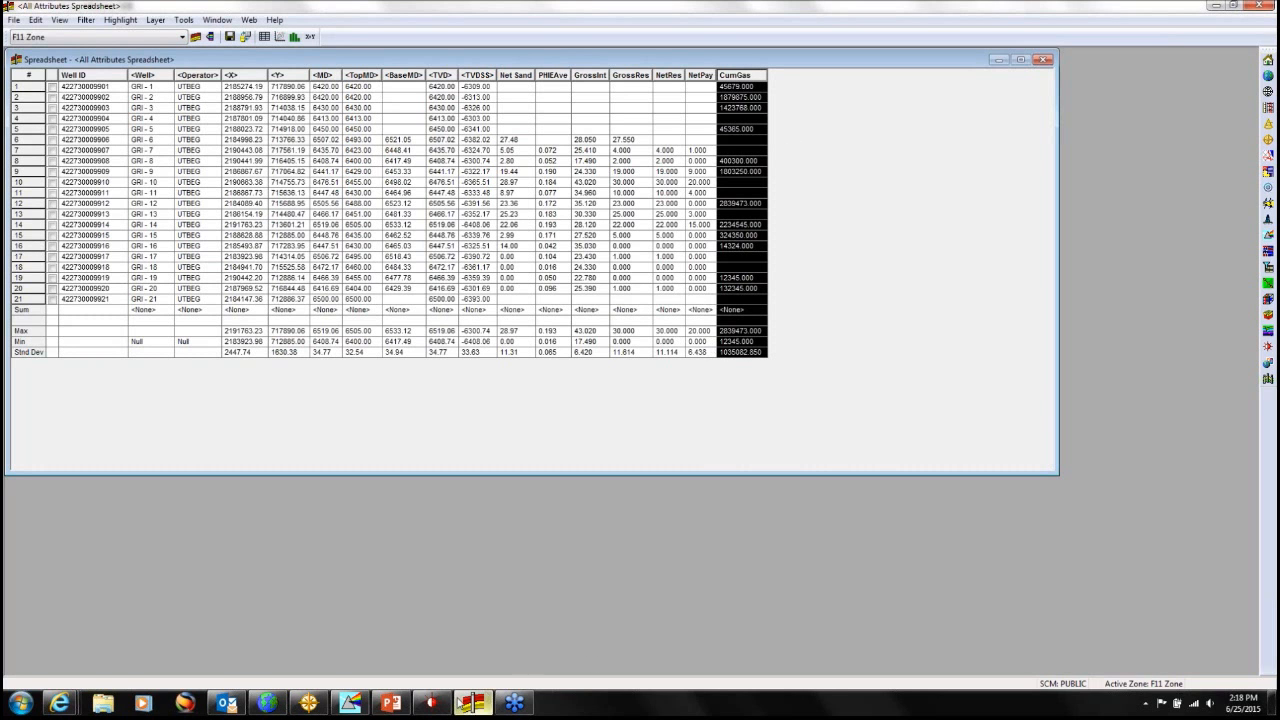
Switch to WellBase, examine the production records well by well, go back to the first well, and return to ZoneManager.
{"action": "left_click", "coordinate": [433, 708]}
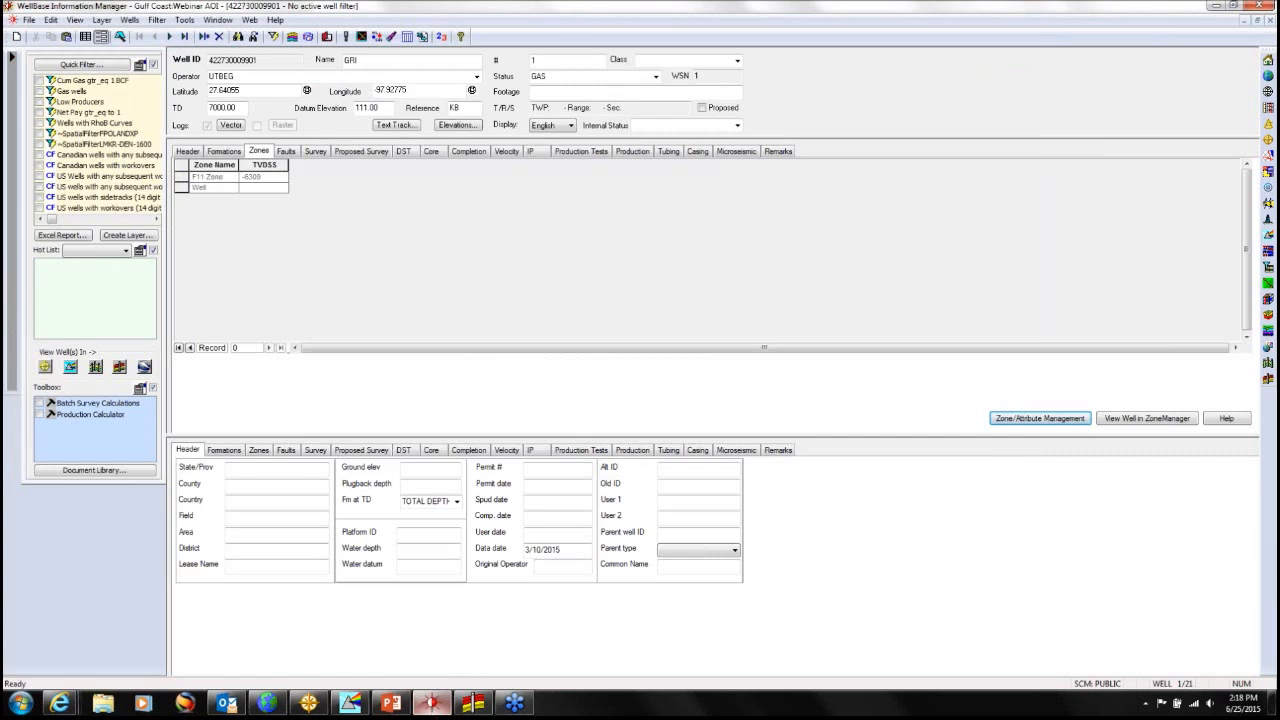
{"action": "left_click", "coordinate": [632, 151]}
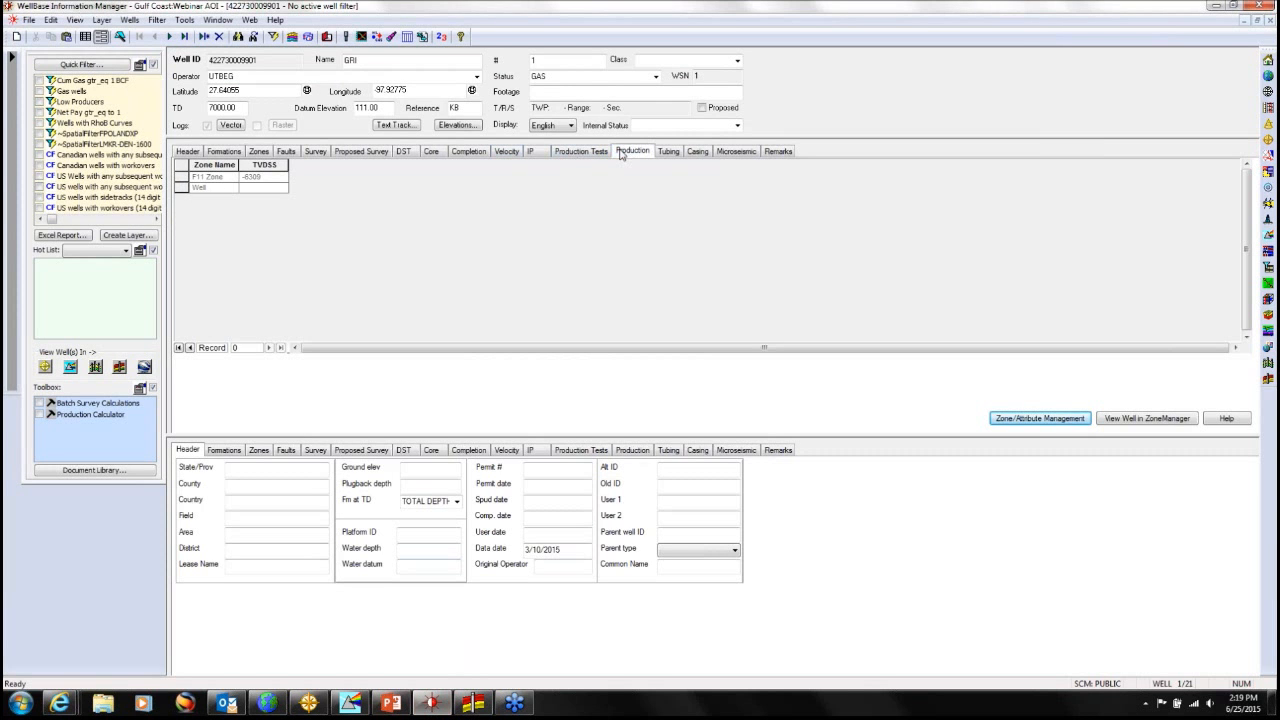
{"action": "left_click", "coordinate": [169, 36]}
{"action": "left_click", "coordinate": [169, 36]}
{"action": "left_click", "coordinate": [169, 36]}
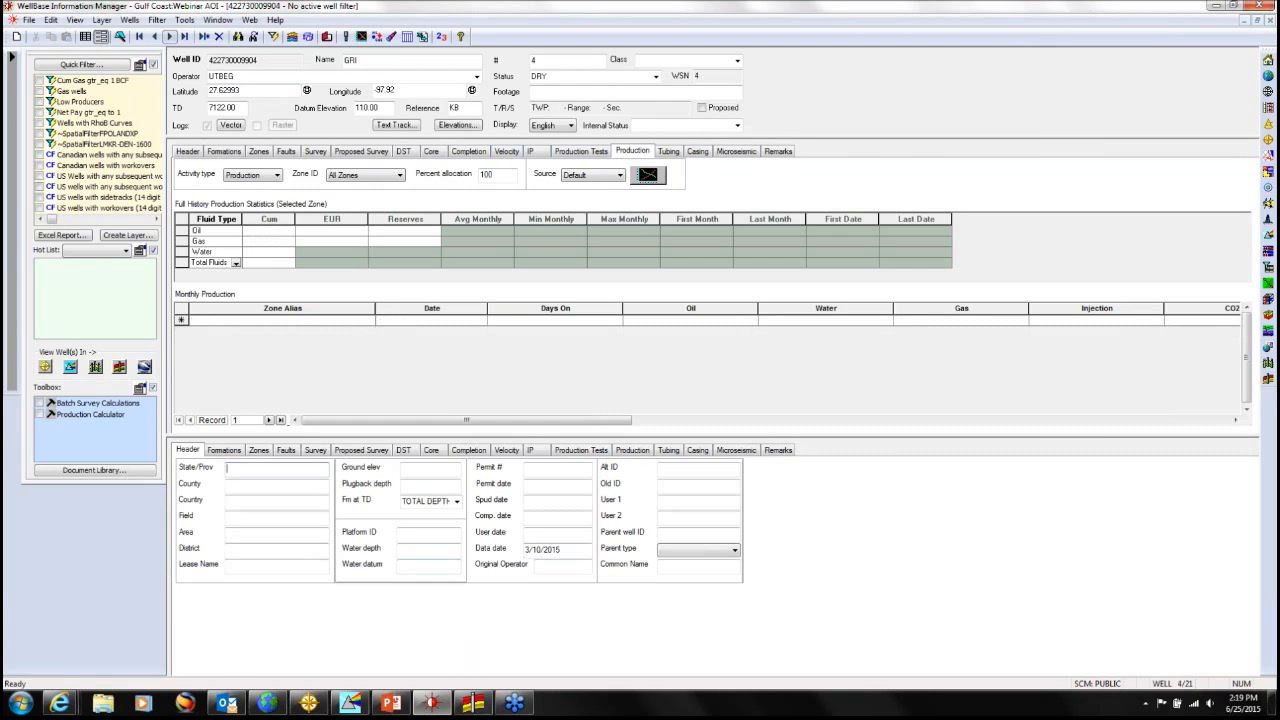
{"action": "left_click", "coordinate": [169, 36]}
{"action": "left_click", "coordinate": [169, 36]}
{"action": "left_click", "coordinate": [169, 36]}
{"action": "left_click", "coordinate": [169, 36]}
{"action": "left_click", "coordinate": [169, 36]}
{"action": "left_click", "coordinate": [169, 36]}
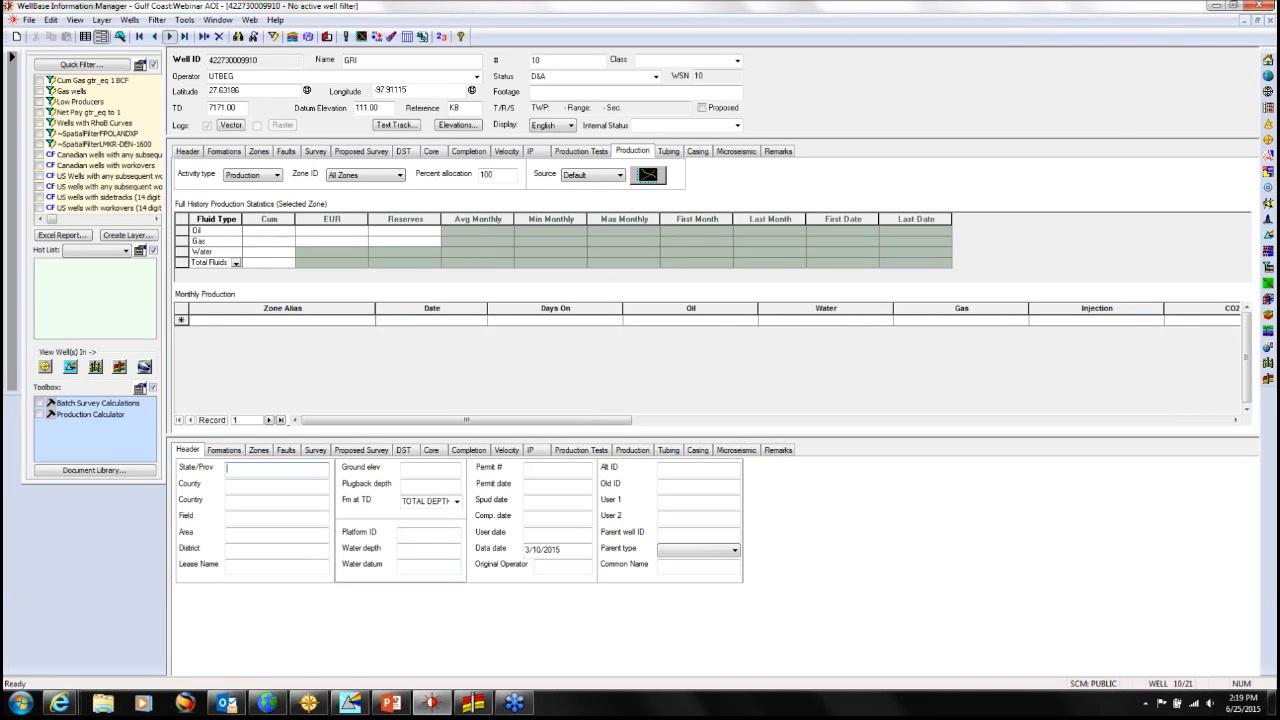
{"action": "left_click", "coordinate": [169, 36]}
{"action": "left_click", "coordinate": [169, 36]}
{"action": "left_click", "coordinate": [169, 36]}
{"action": "left_click", "coordinate": [169, 36]}
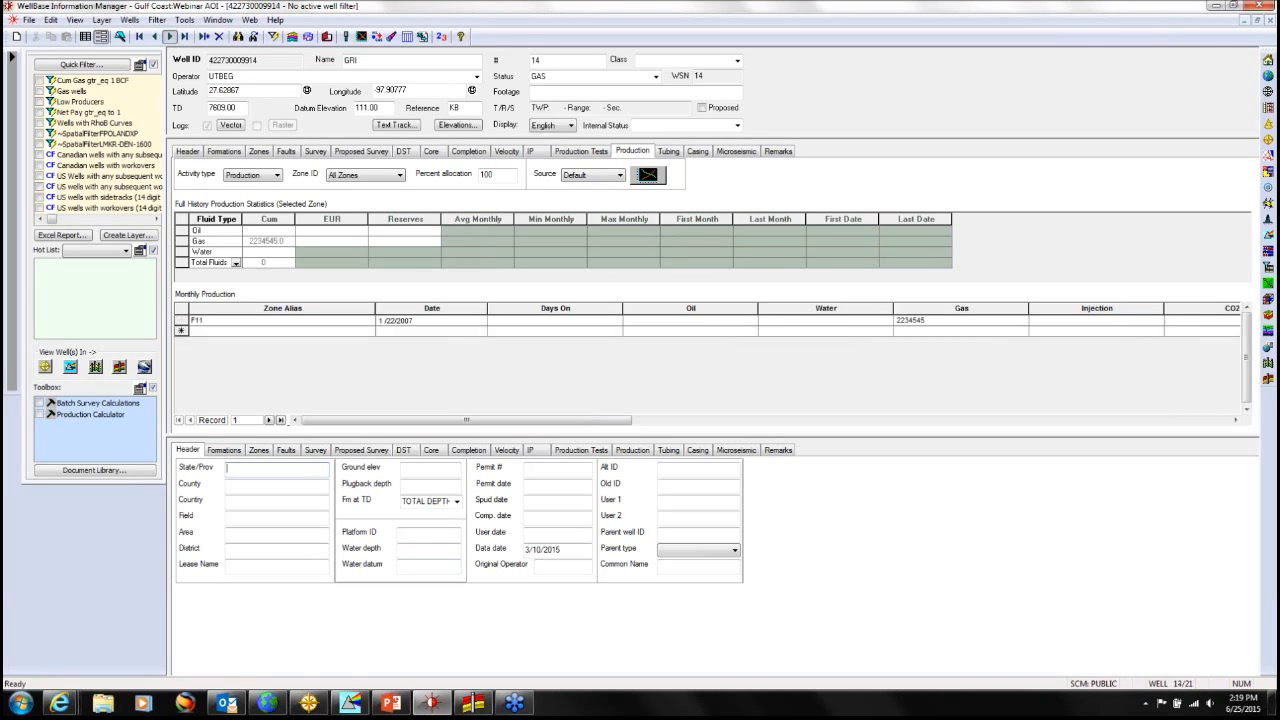
{"action": "left_click", "coordinate": [169, 36]}
{"action": "left_click", "coordinate": [140, 36]}
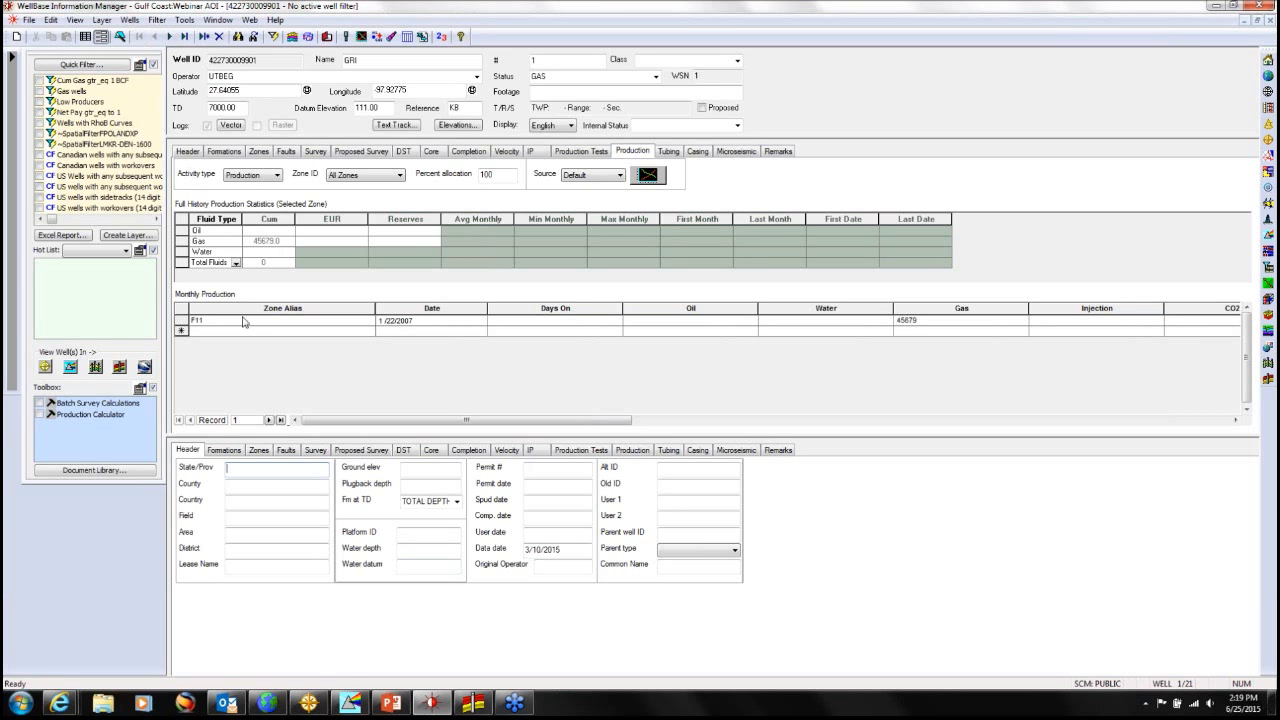
{"action": "left_click", "coordinate": [473, 703]}
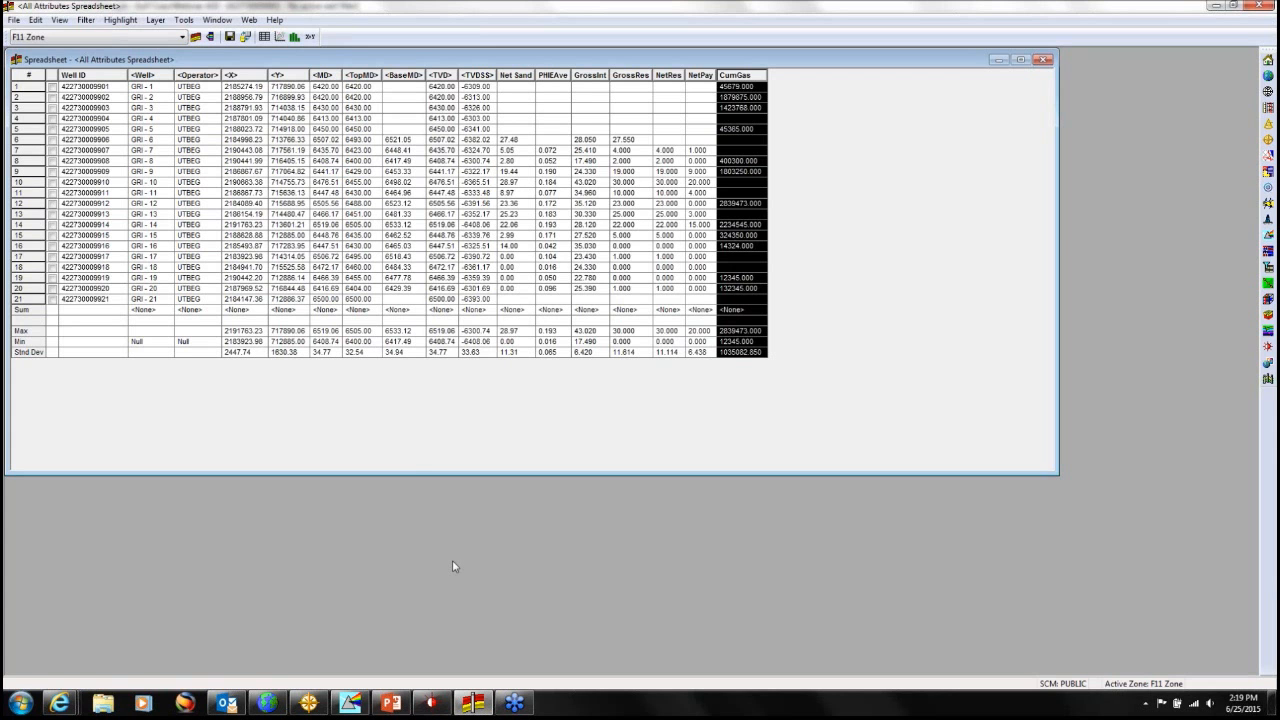
Open the Attribute Calculator and browse the Equation Editor's standard equations, viewing SoPhiH and Water Saturation, and leave the editor without choosing one.
{"action": "left_click", "coordinate": [184, 20]}
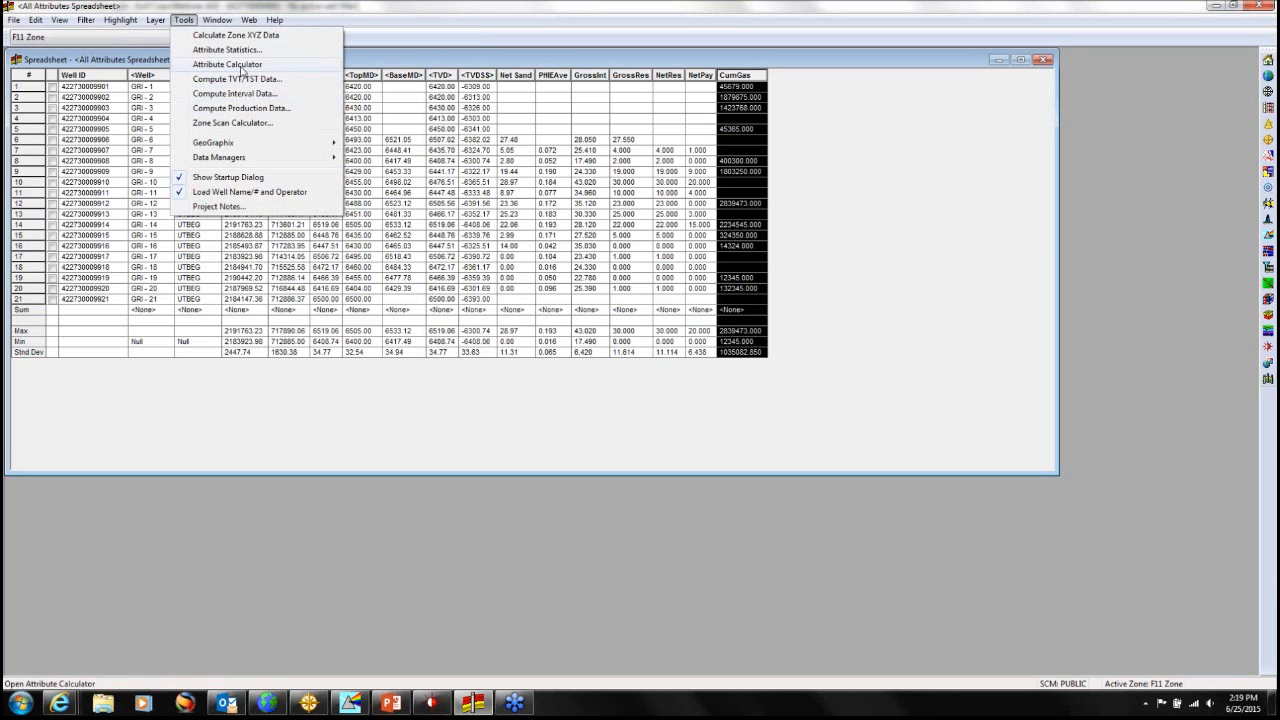
{"action": "left_click", "coordinate": [242, 68]}
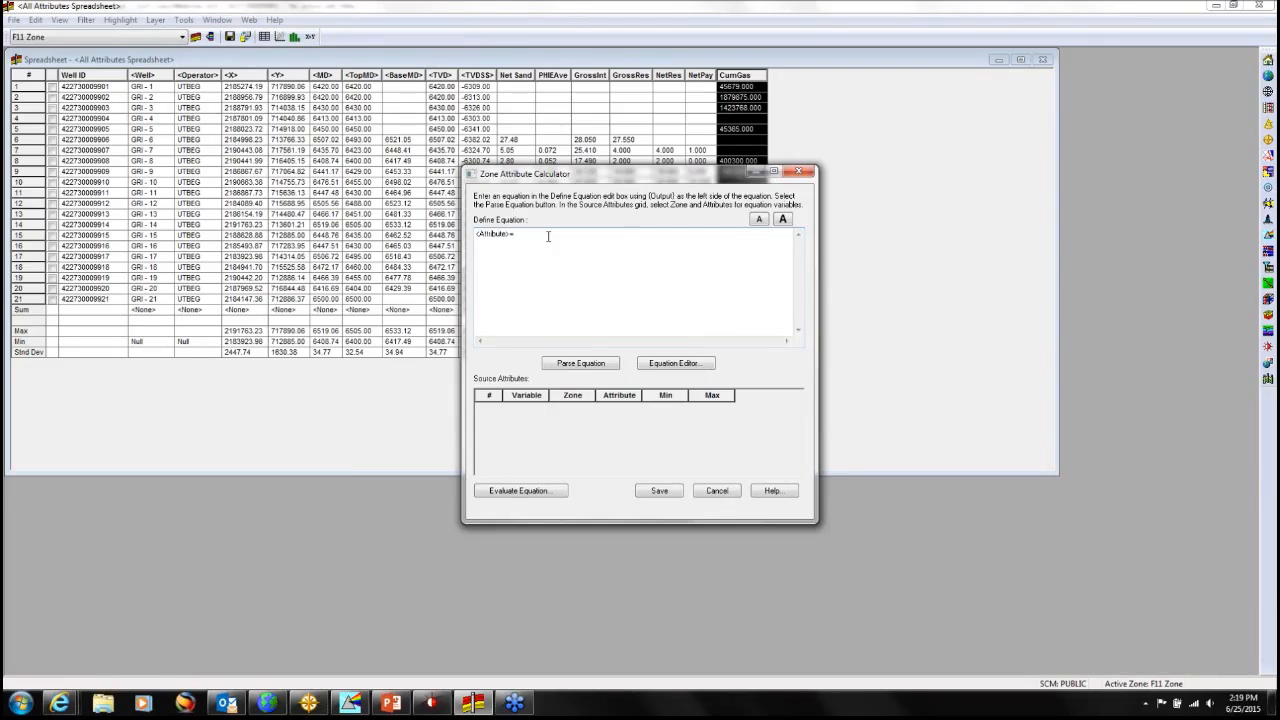
{"action": "left_click", "coordinate": [683, 366]}
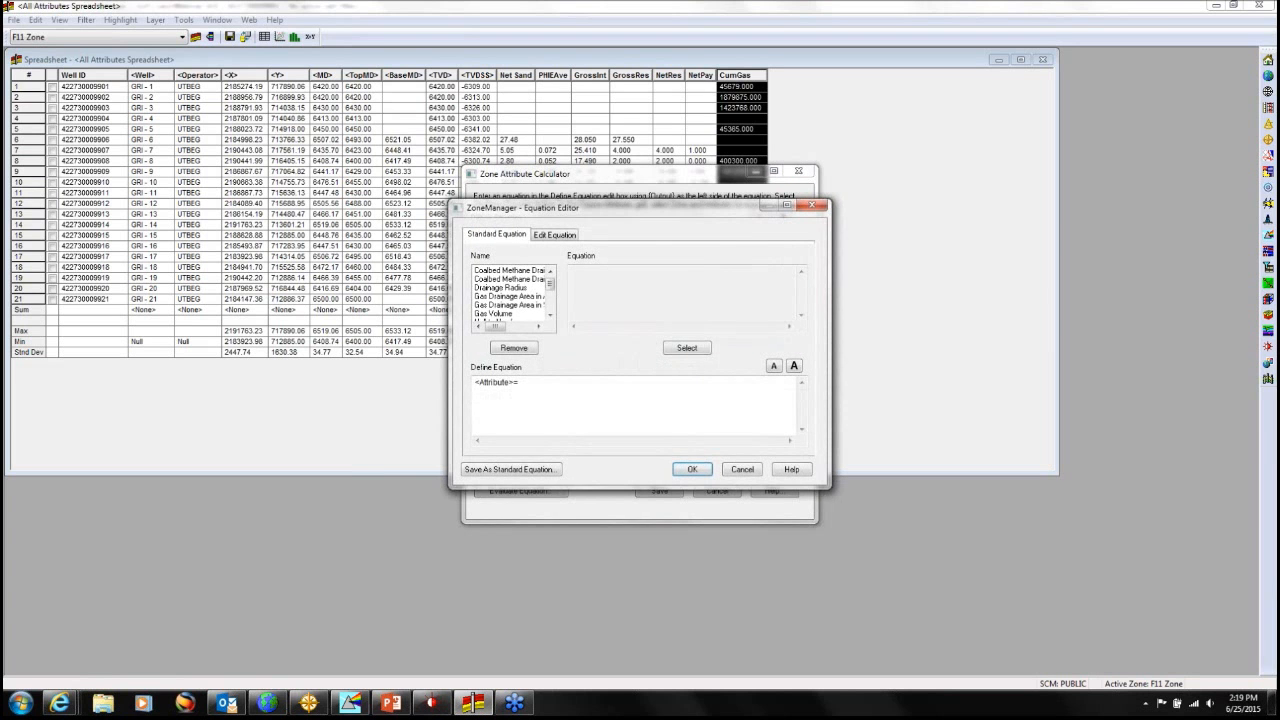
{"action": "scroll", "coordinate": [550, 313], "scroll_direction": "down", "scroll_amount": 3}
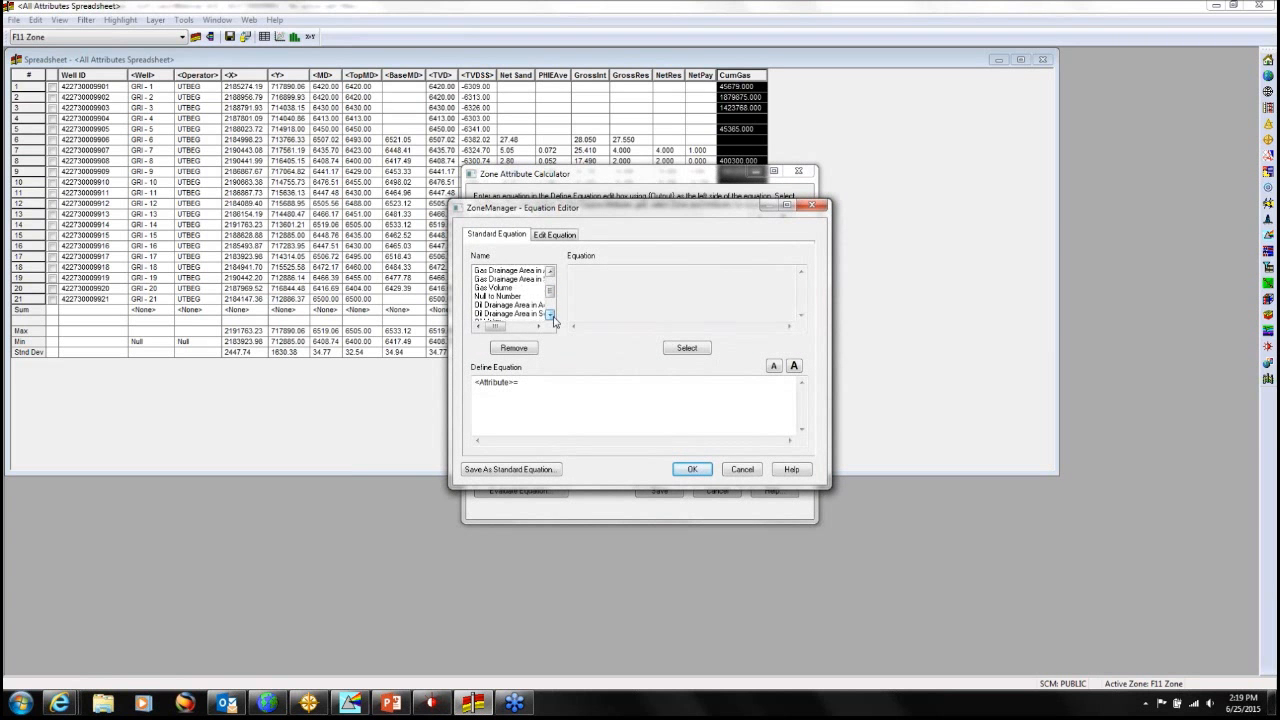
{"action": "left_click", "coordinate": [549, 272]}
{"action": "left_click", "coordinate": [549, 272]}
{"action": "left_click", "coordinate": [549, 272]}
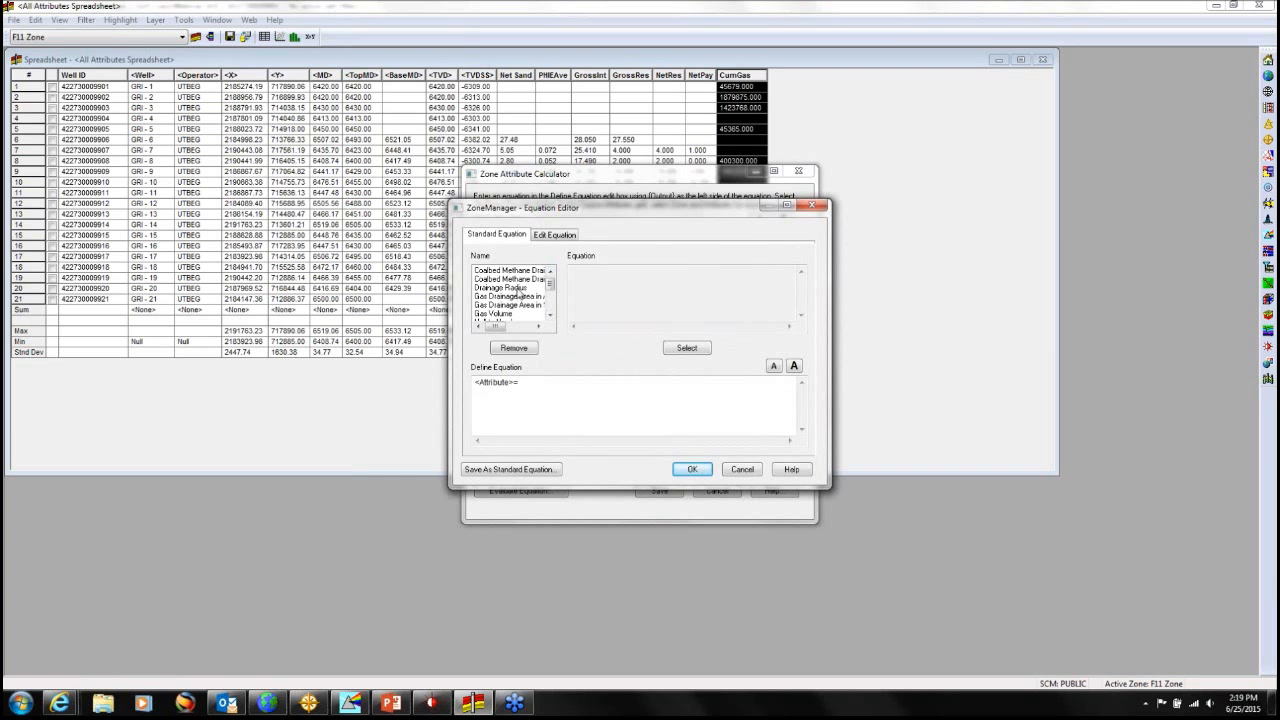
{"action": "left_click", "coordinate": [550, 316]}
{"action": "left_click", "coordinate": [550, 316]}
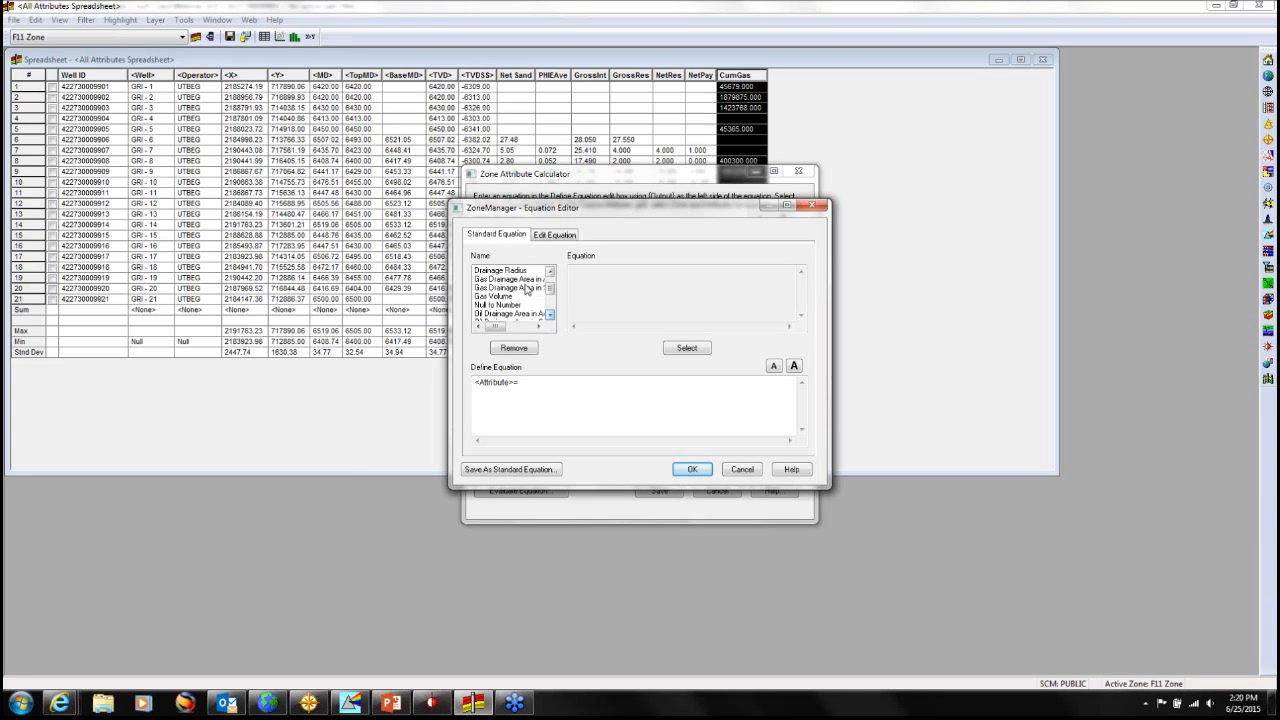
{"action": "left_click", "coordinate": [550, 316]}
{"action": "left_click", "coordinate": [550, 316]}
{"action": "left_click", "coordinate": [550, 316]}
{"action": "left_click", "coordinate": [550, 316]}
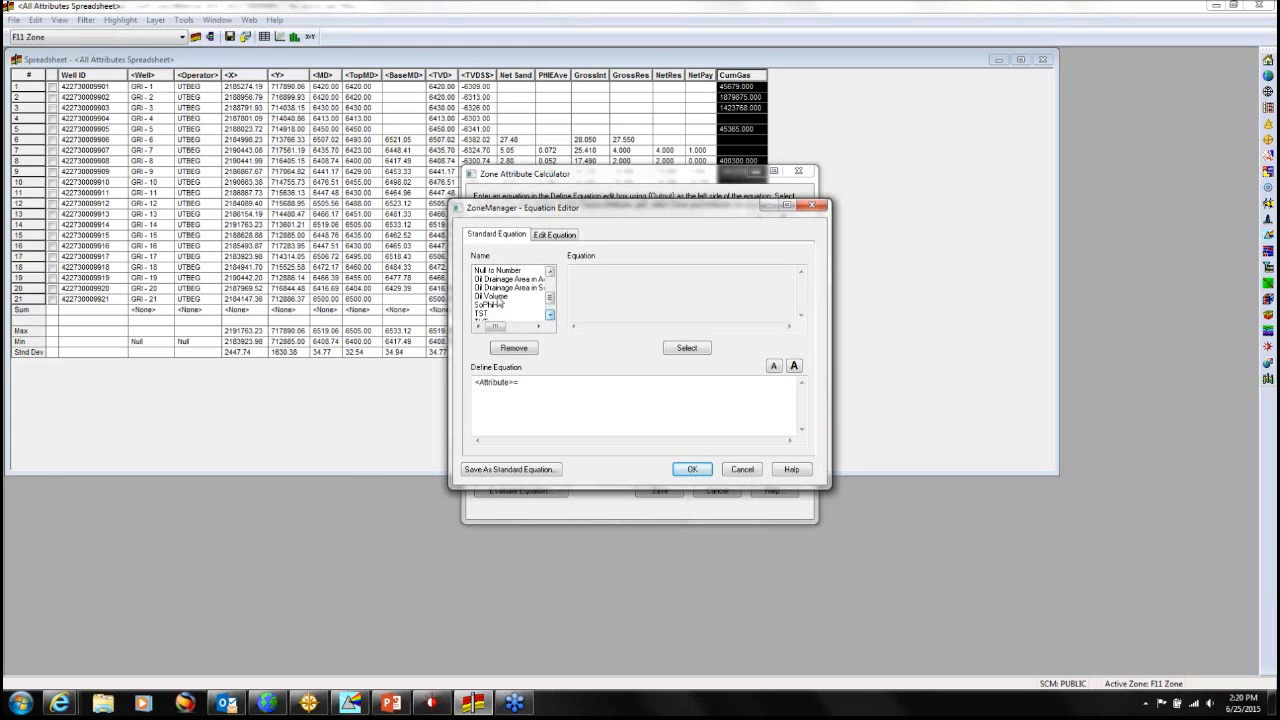
{"action": "left_click", "coordinate": [495, 306]}
{"action": "left_click", "coordinate": [550, 316]}
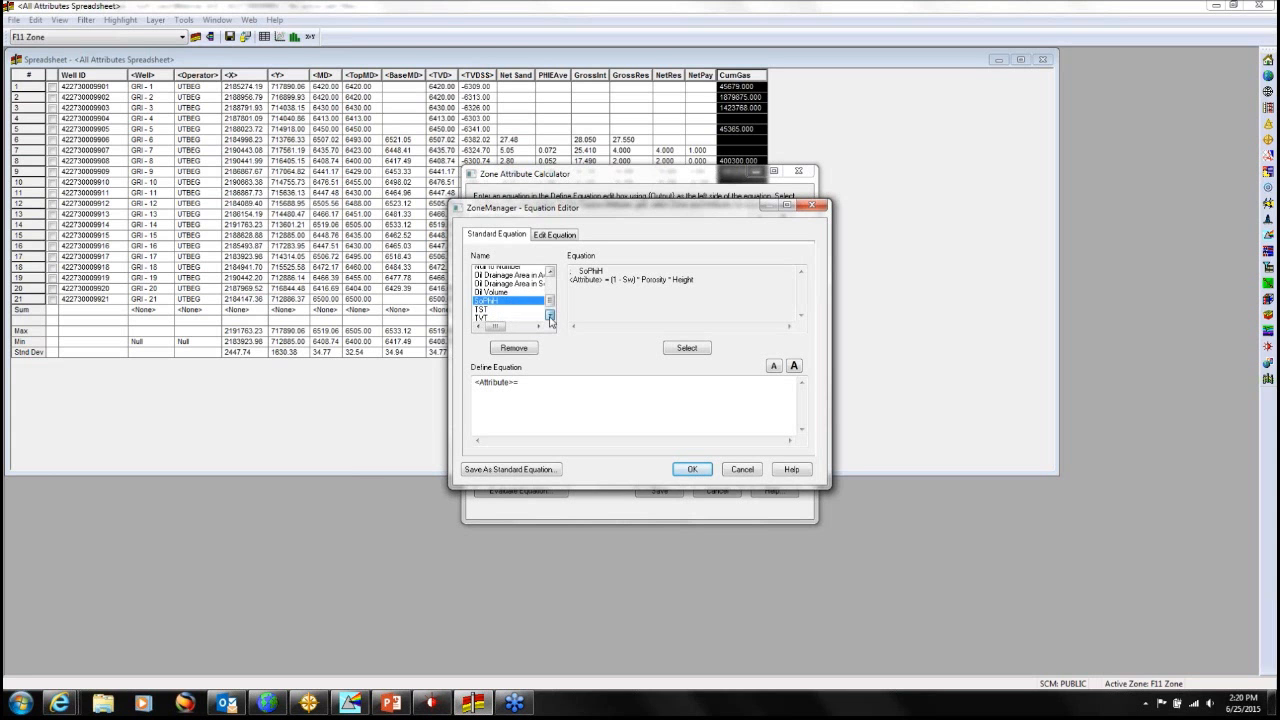
{"action": "left_click", "coordinate": [550, 316]}
{"action": "left_click", "coordinate": [532, 315]}
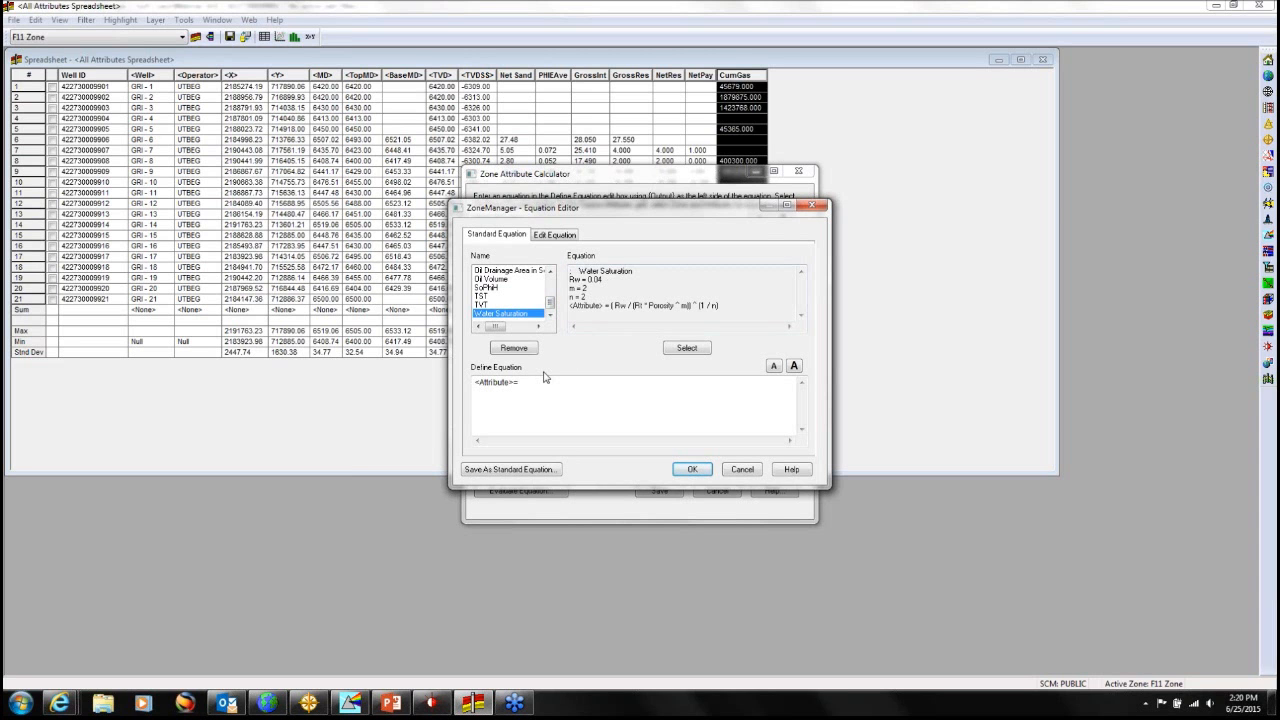
{"action": "left_click", "coordinate": [741, 470]}
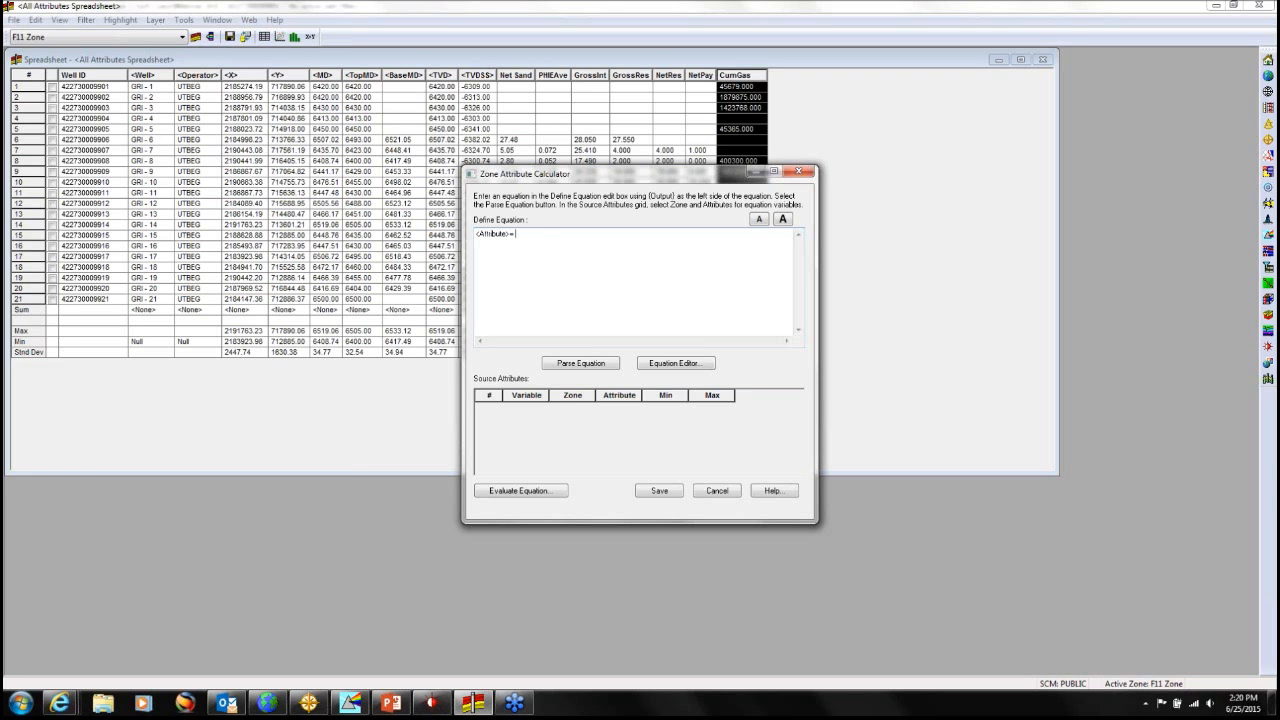
Define the equation <Attribute>= A / 1000000, parse it, and assign variable A to the CumGas attribute of F11 Zone.
{"action": "type", "text": "A / 1000000"}
{"action": "left_click", "coordinate": [579, 366]}
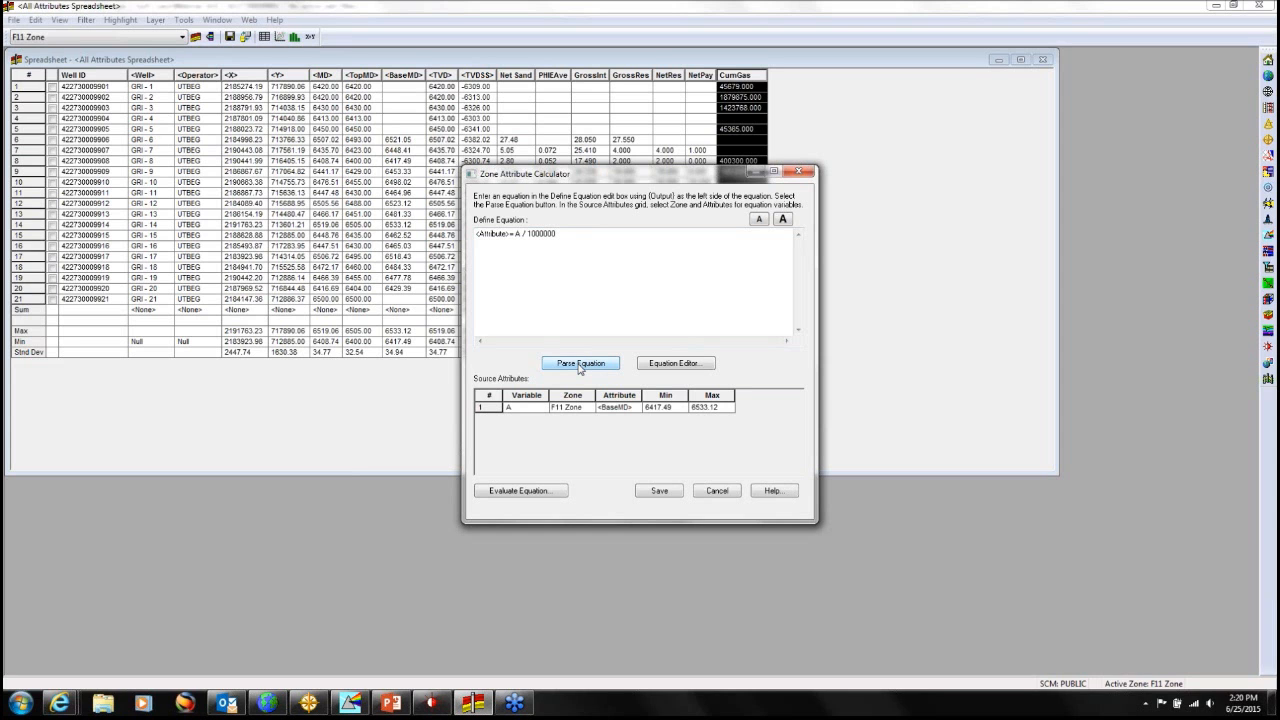
{"action": "left_click", "coordinate": [636, 410]}
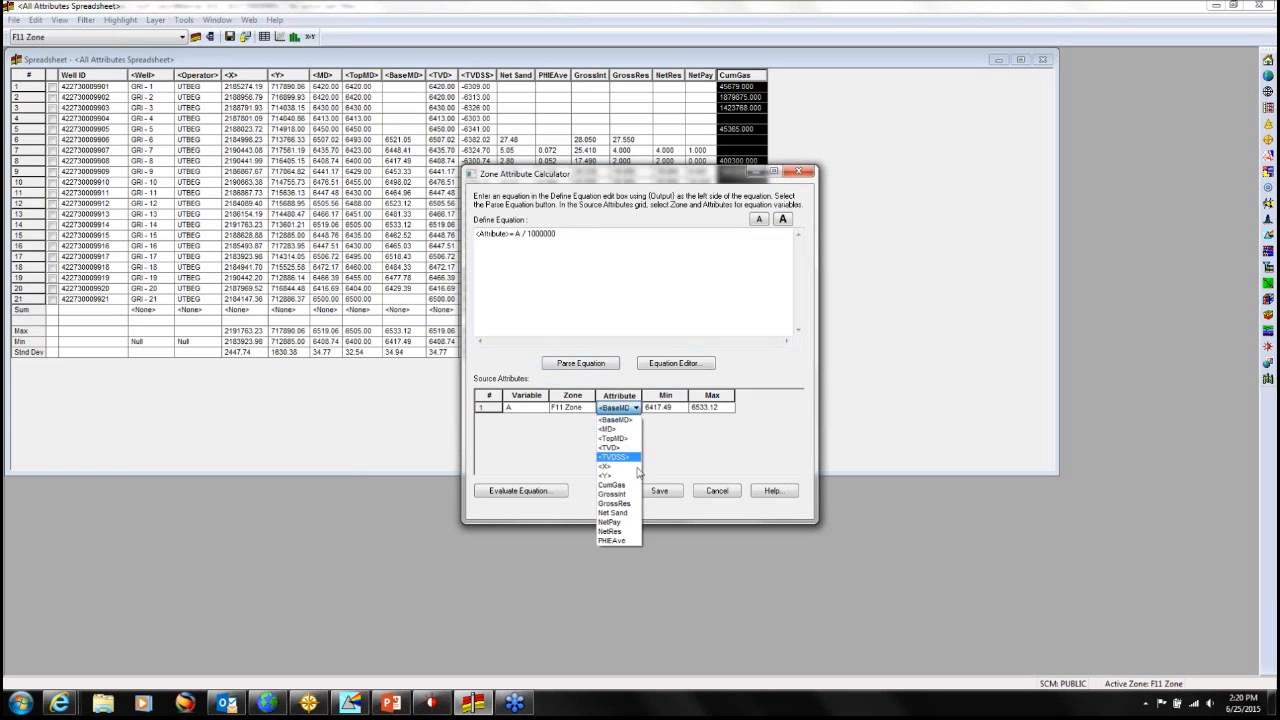
{"action": "left_click", "coordinate": [620, 488]}
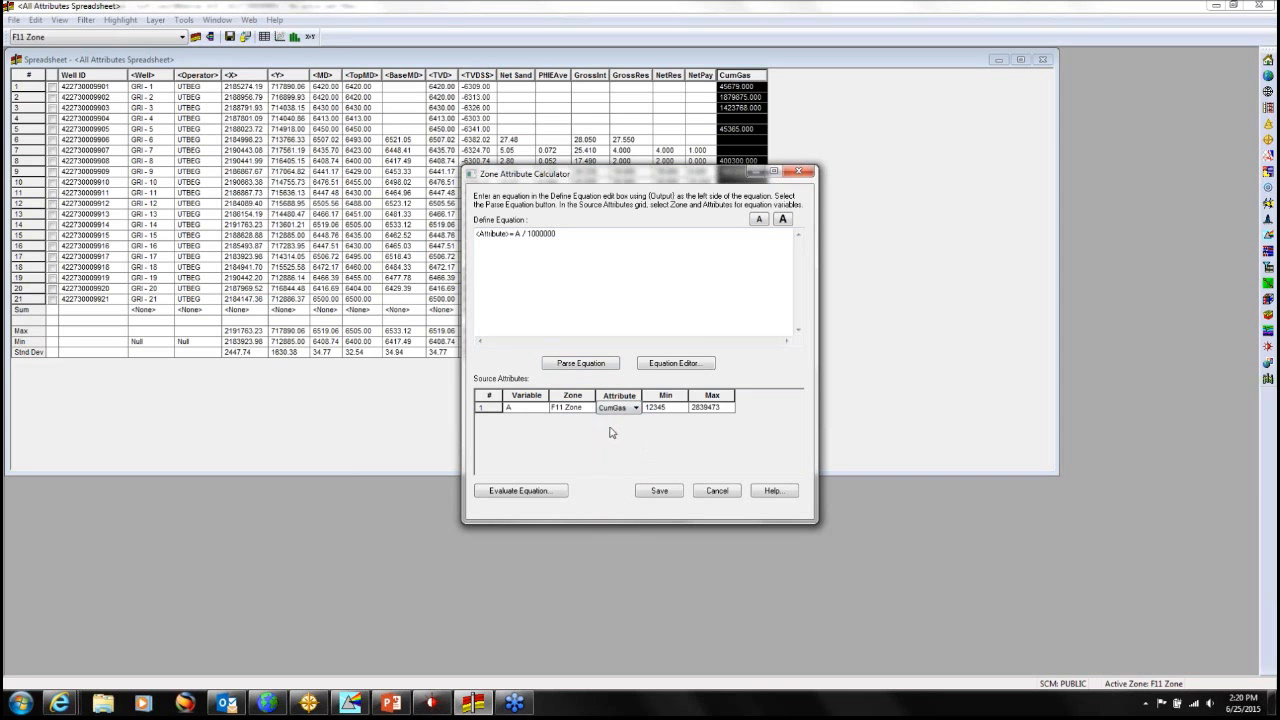
Evaluate the equation and save its result to F11 Zone as a new attribute named CumGas BCF.
{"action": "left_click", "coordinate": [560, 491]}
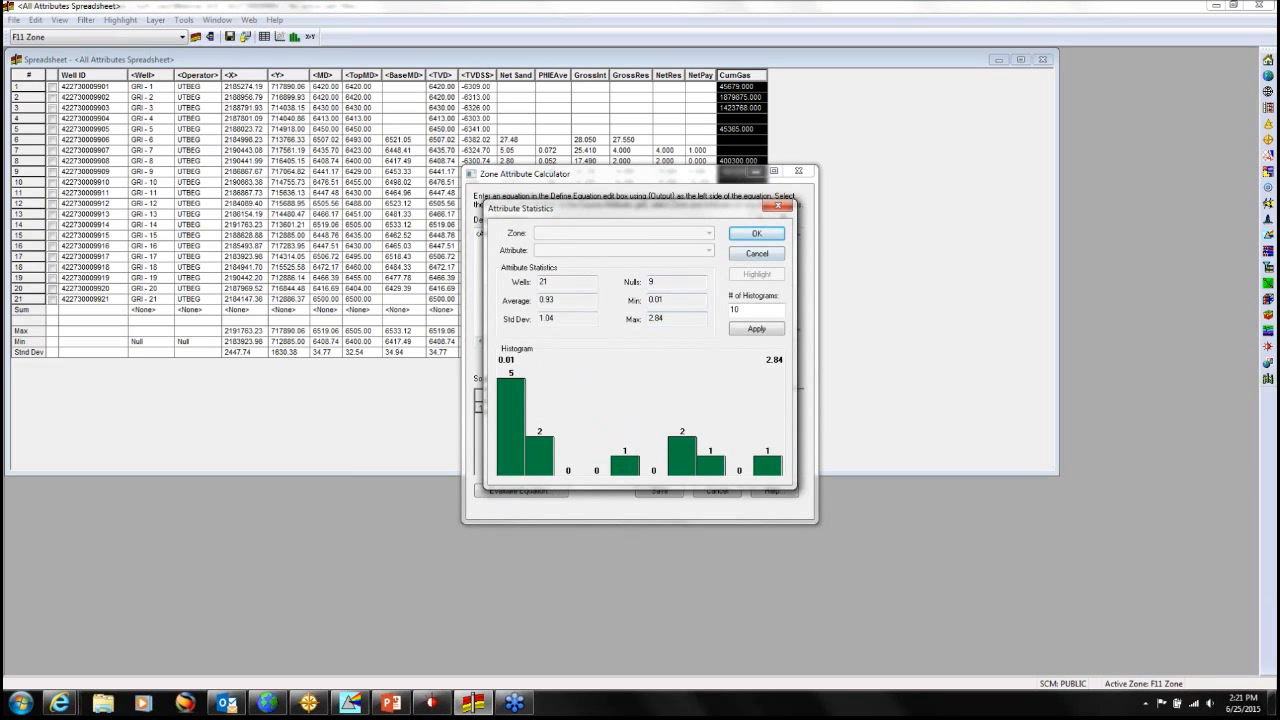
{"action": "left_click", "coordinate": [757, 253]}
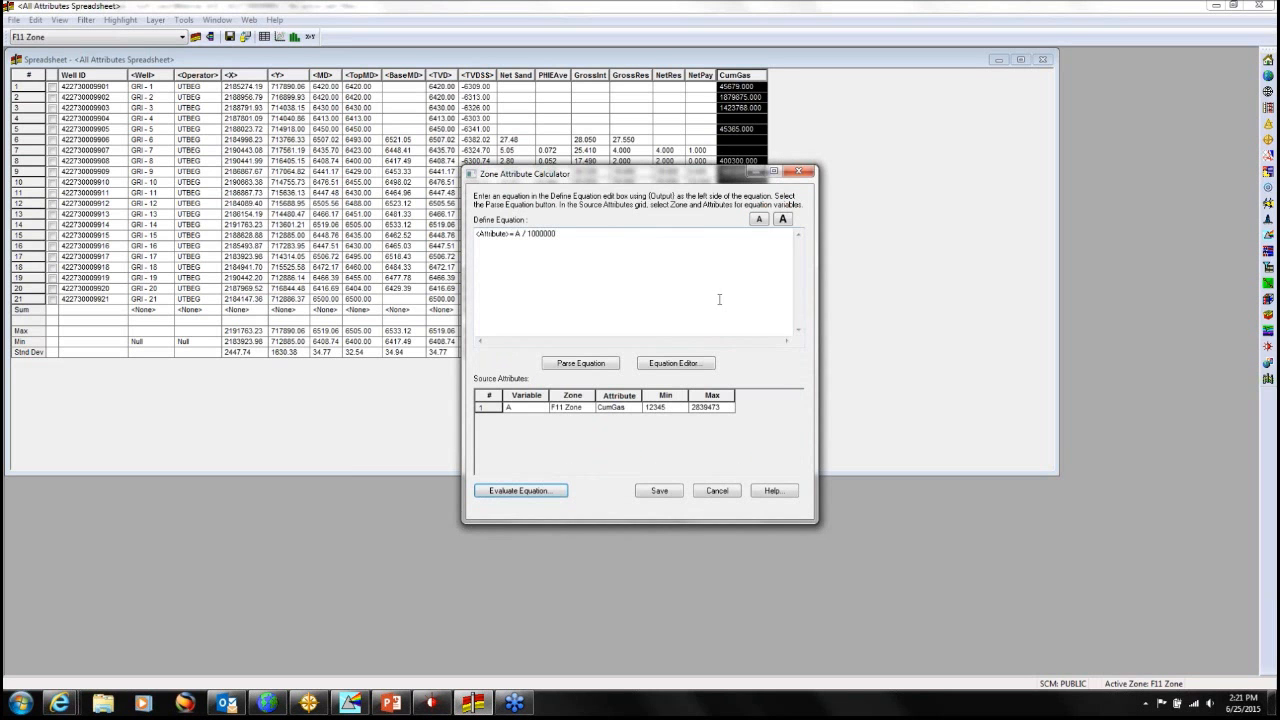
{"action": "left_click", "coordinate": [659, 490]}
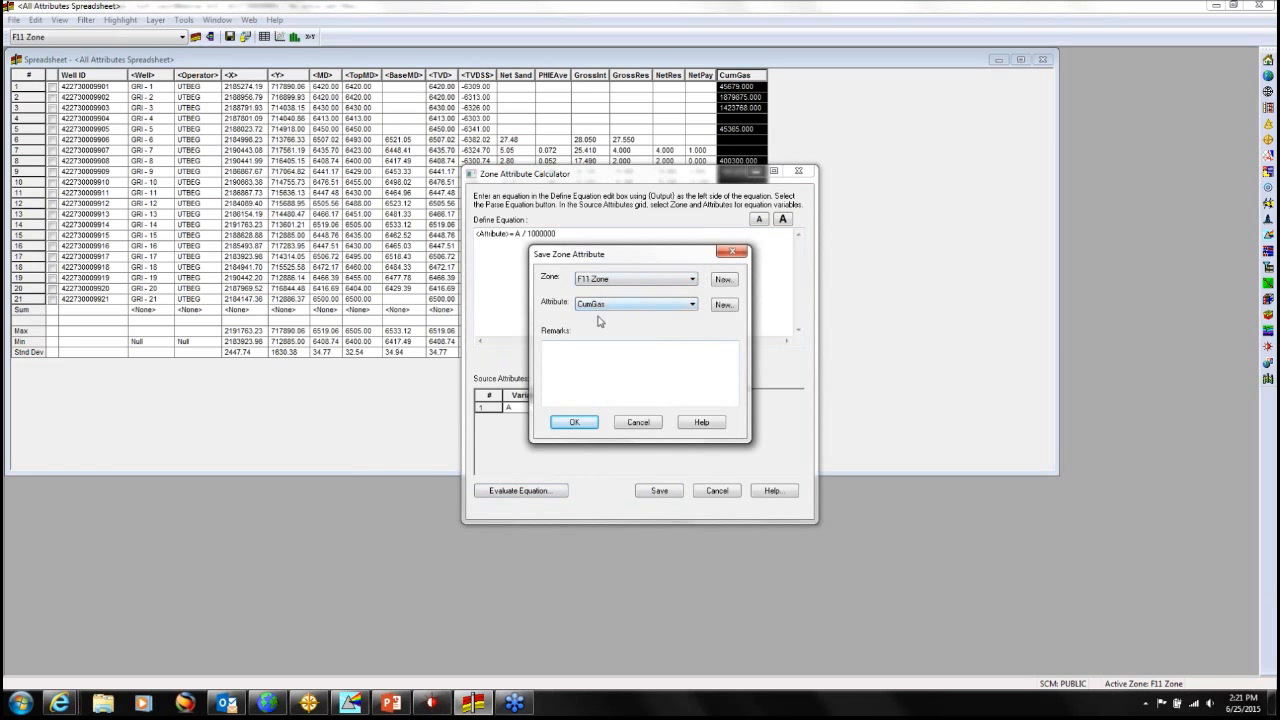
{"action": "left_click", "coordinate": [724, 305]}
{"action": "type", "text": "Cum"}
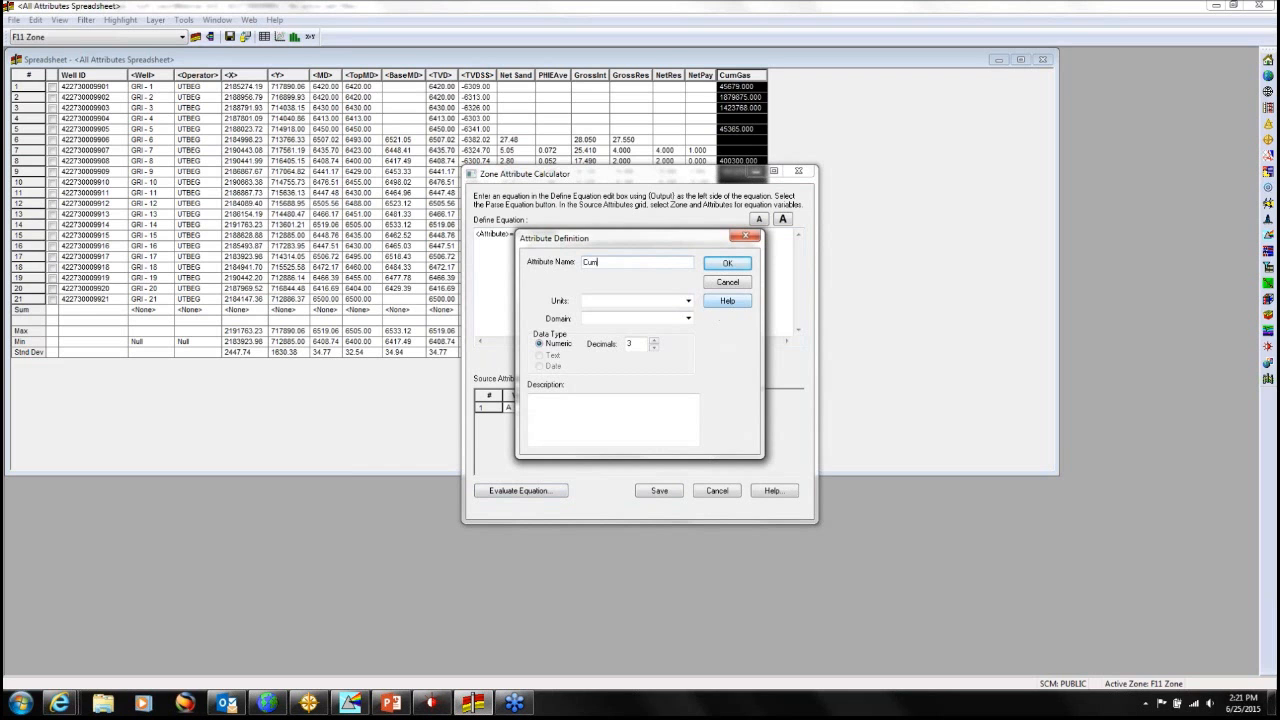
{"action": "type", "text": "Gas BCF"}
{"action": "left_click", "coordinate": [746, 265]}
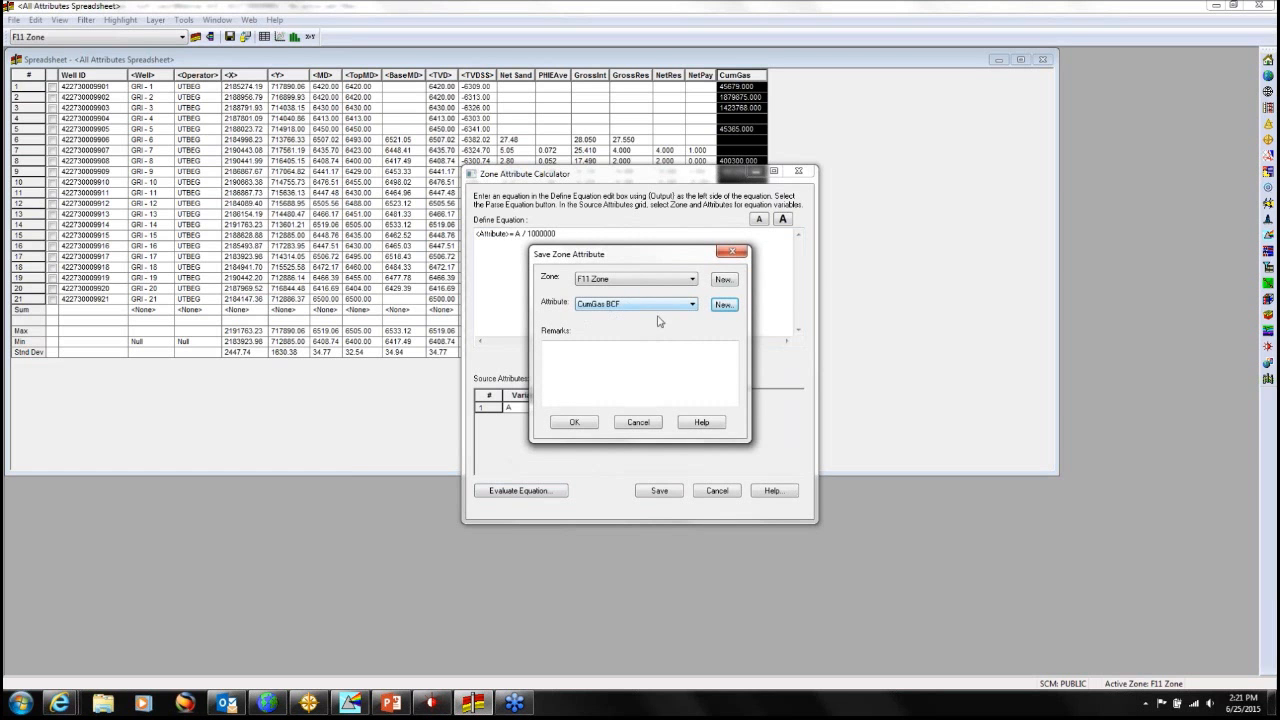
{"action": "left_click", "coordinate": [590, 422]}
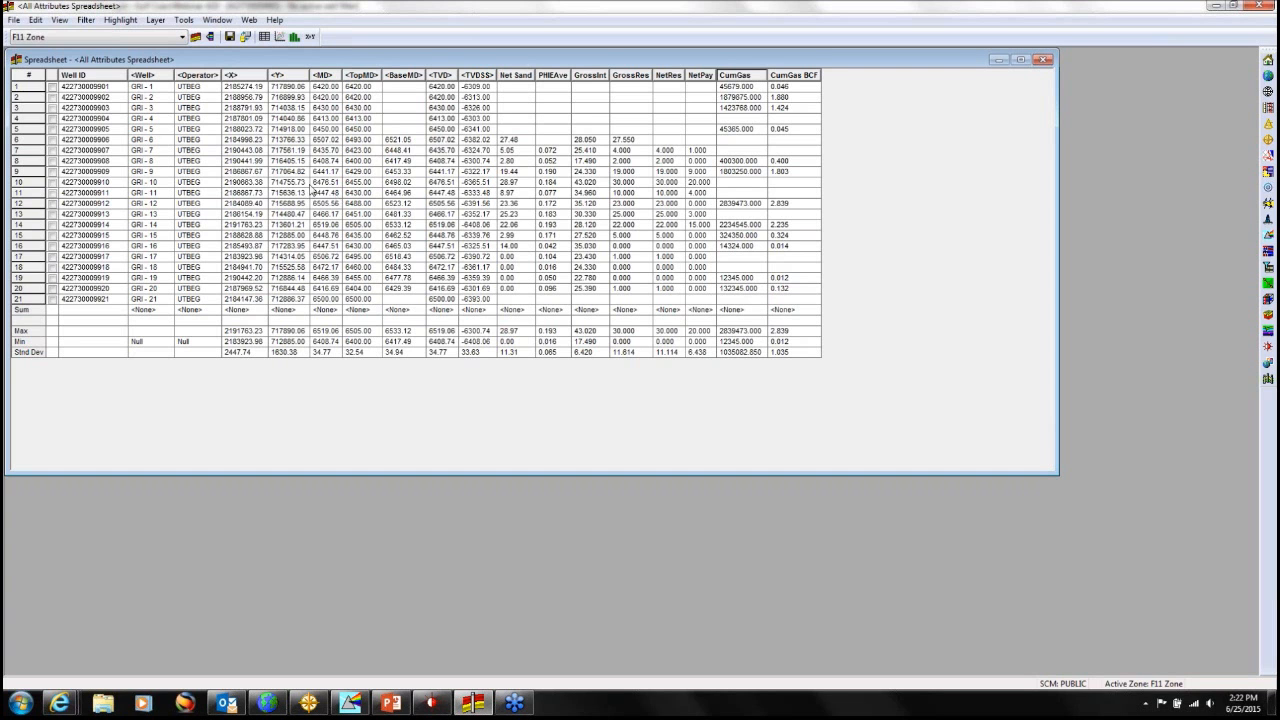
Start an ASCII import and load F11 Subsea.csv from the ProgramData\GeoGraphix\Projects\Gulf Coast folder.
{"action": "left_click", "coordinate": [15, 21]}
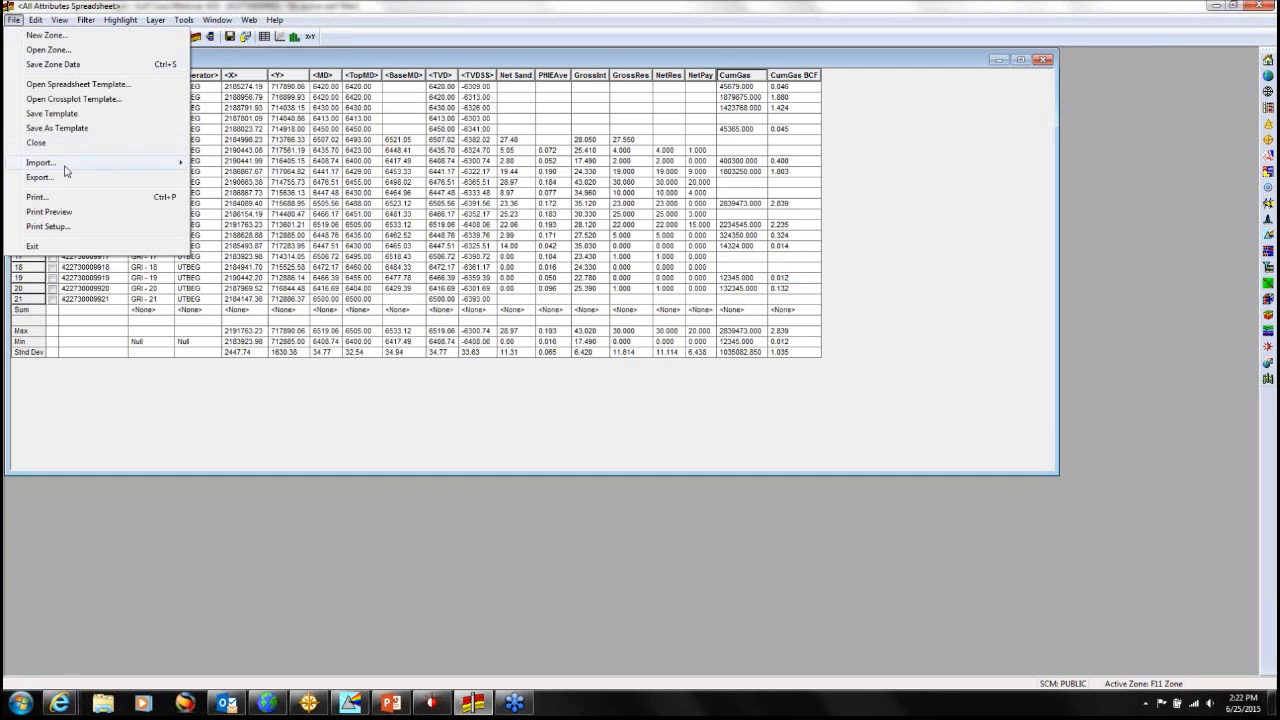
{"action": "mouse_move", "coordinate": [66, 166]}
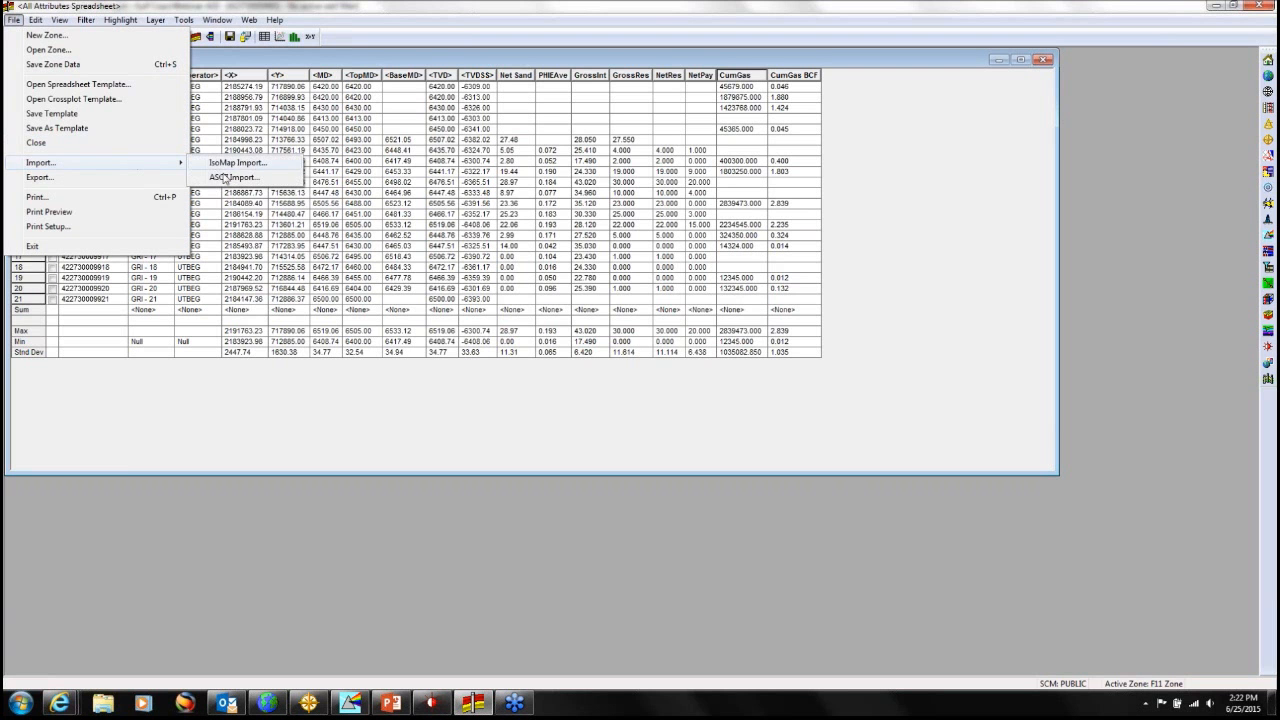
{"action": "left_click", "coordinate": [227, 178]}
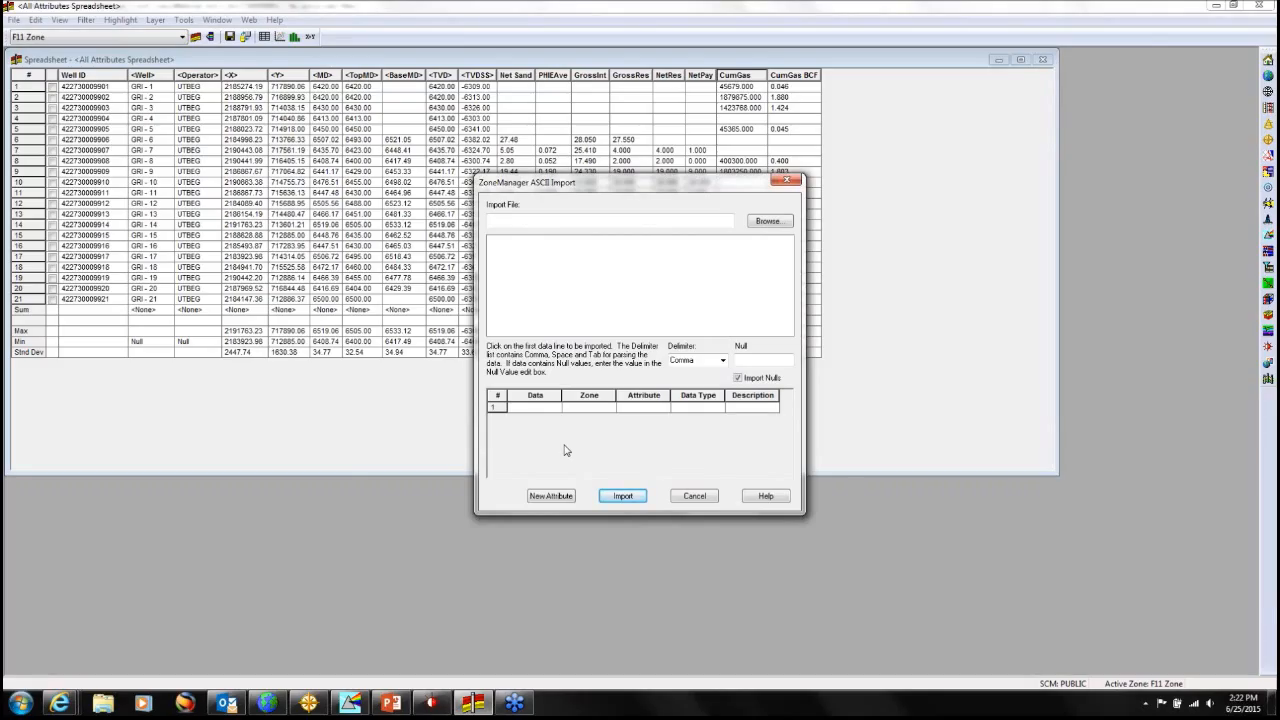
{"action": "left_click", "coordinate": [766, 221]}
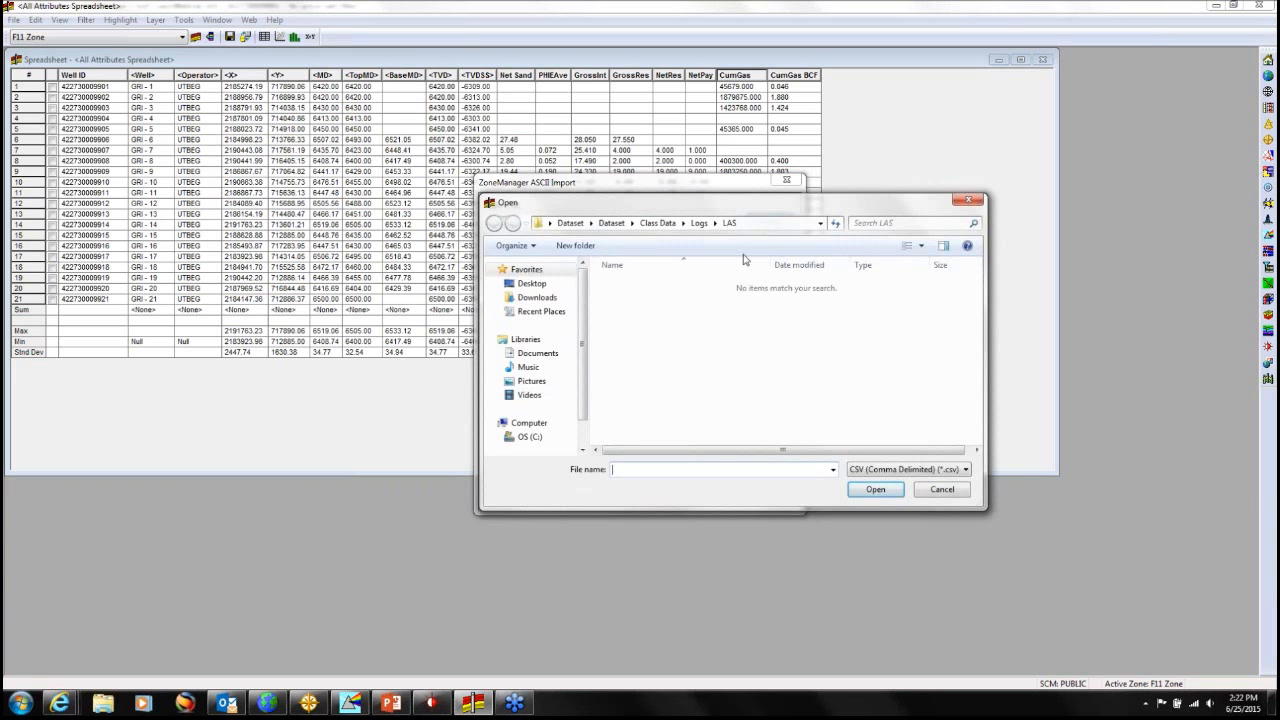
{"action": "left_click", "coordinate": [528, 436]}
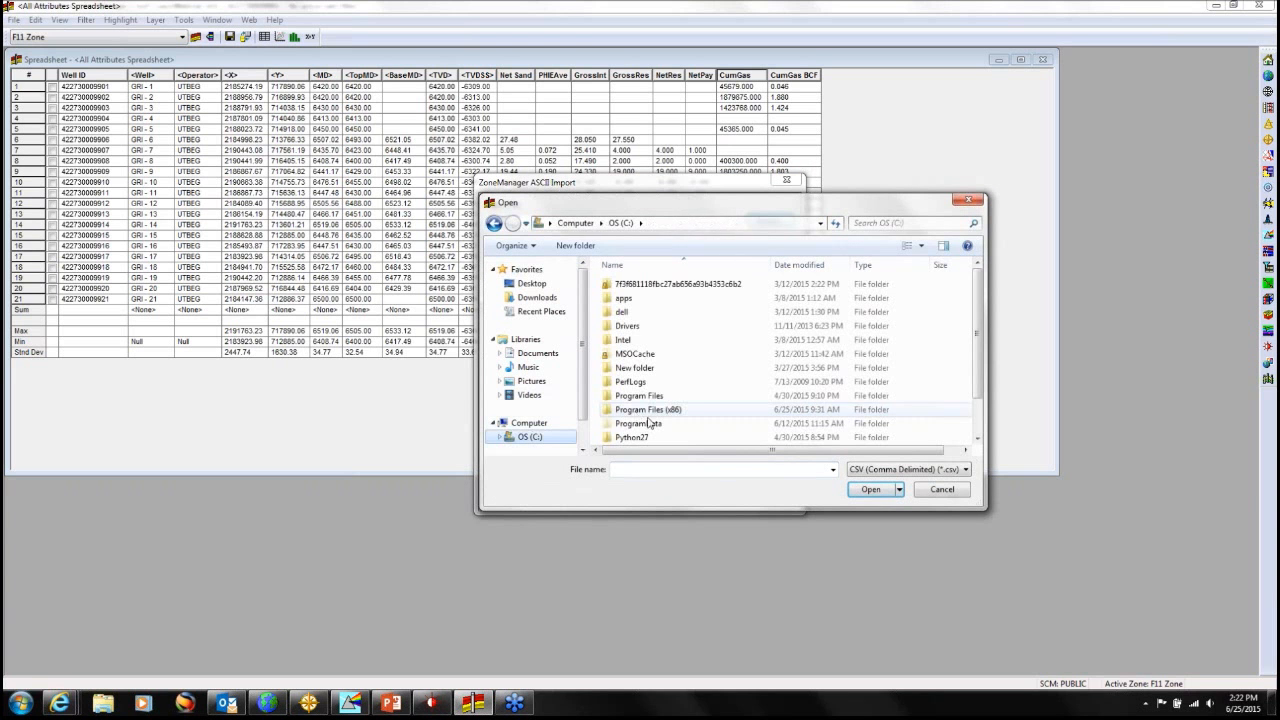
{"action": "double_click", "coordinate": [648, 424]}
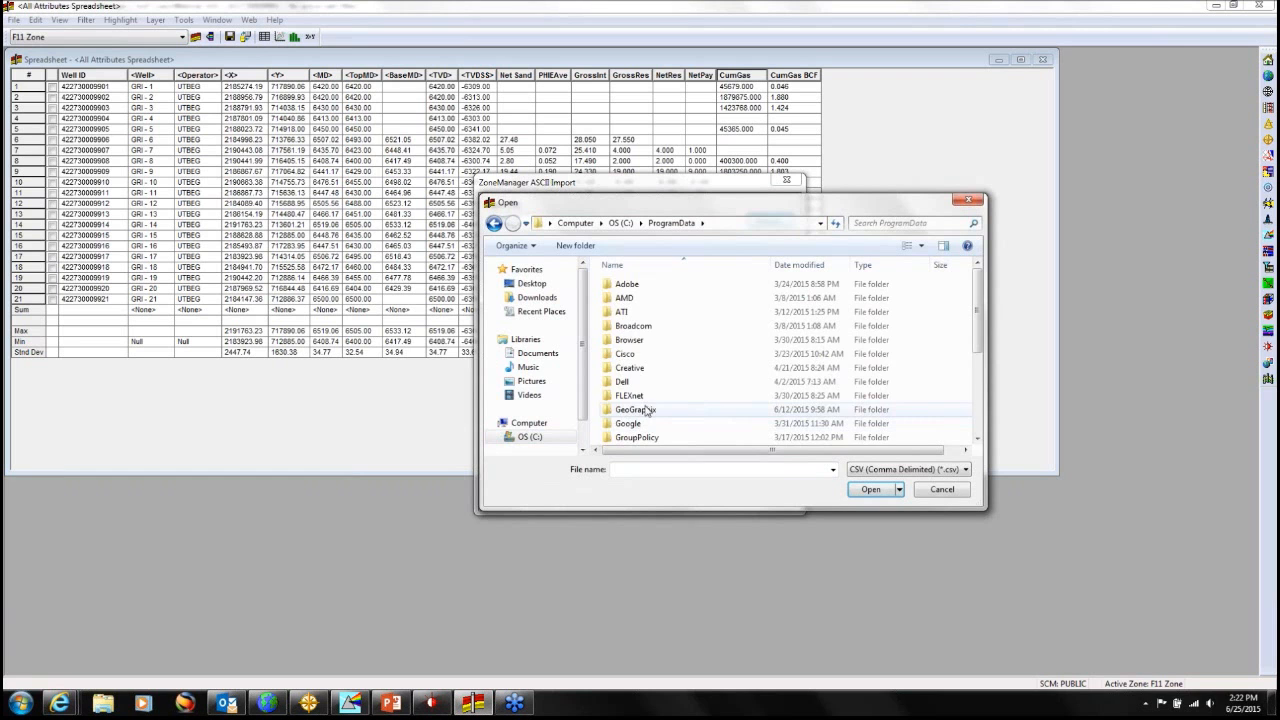
{"action": "double_click", "coordinate": [647, 410]}
{"action": "double_click", "coordinate": [629, 298]}
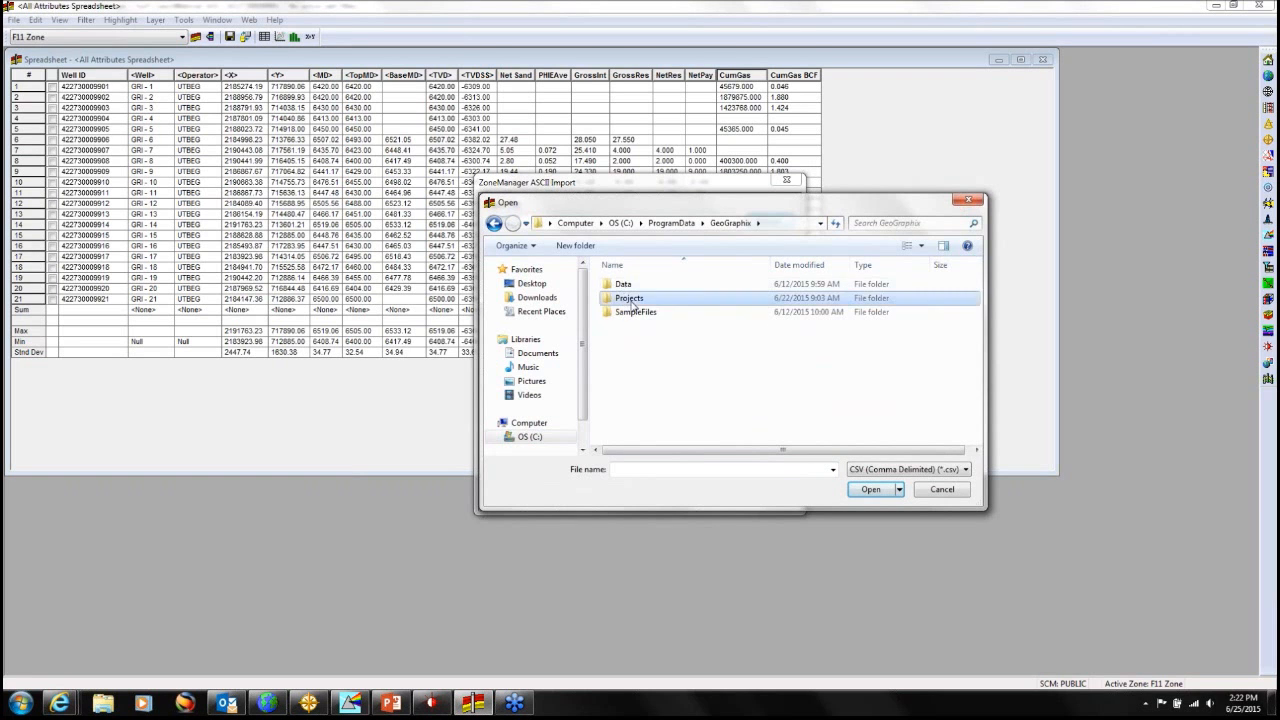
{"action": "double_click", "coordinate": [633, 300]}
{"action": "left_click", "coordinate": [640, 368]}
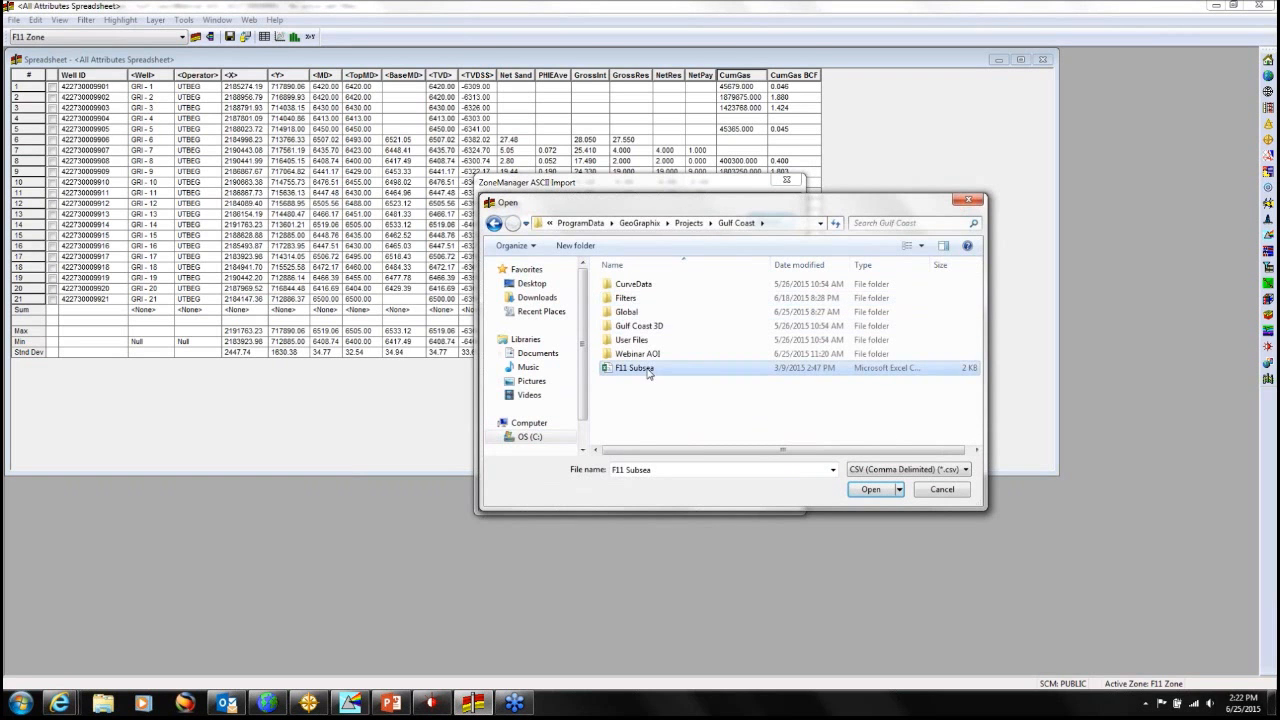
{"action": "left_click", "coordinate": [888, 489]}
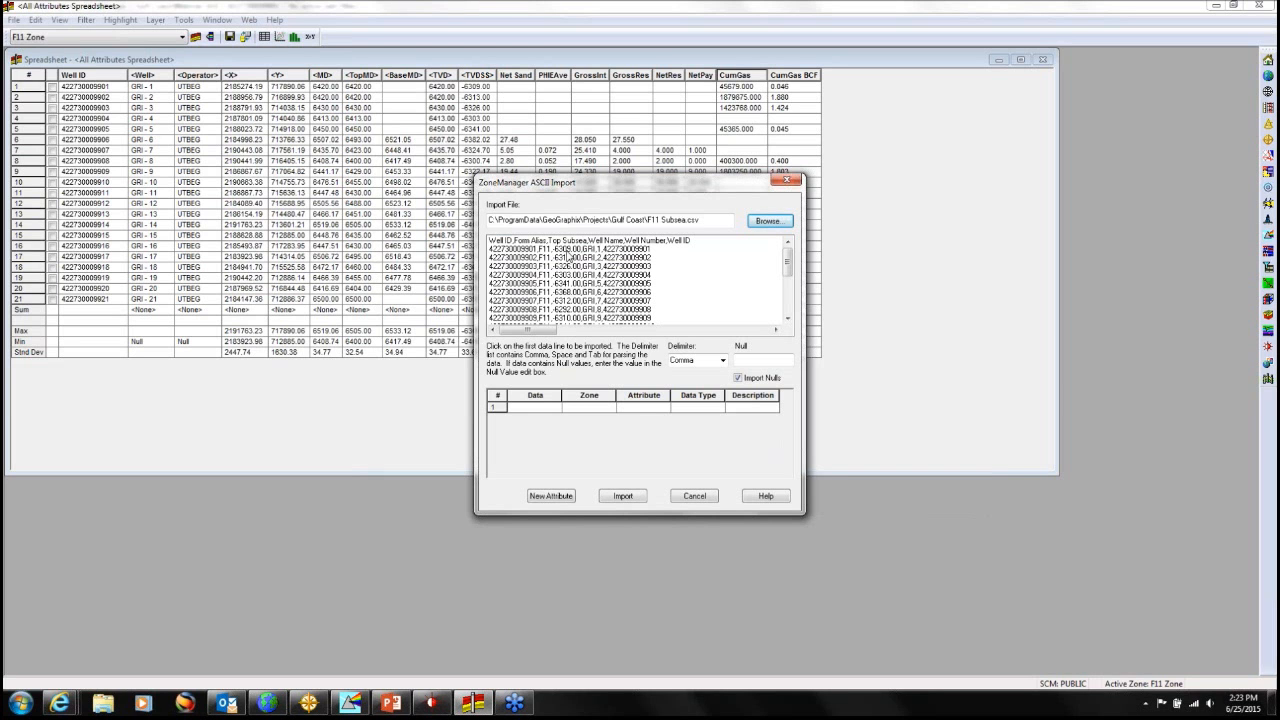
Set the first well's record as the first data line to import and map its first field to Well ID.
{"action": "left_click", "coordinate": [568, 252]}
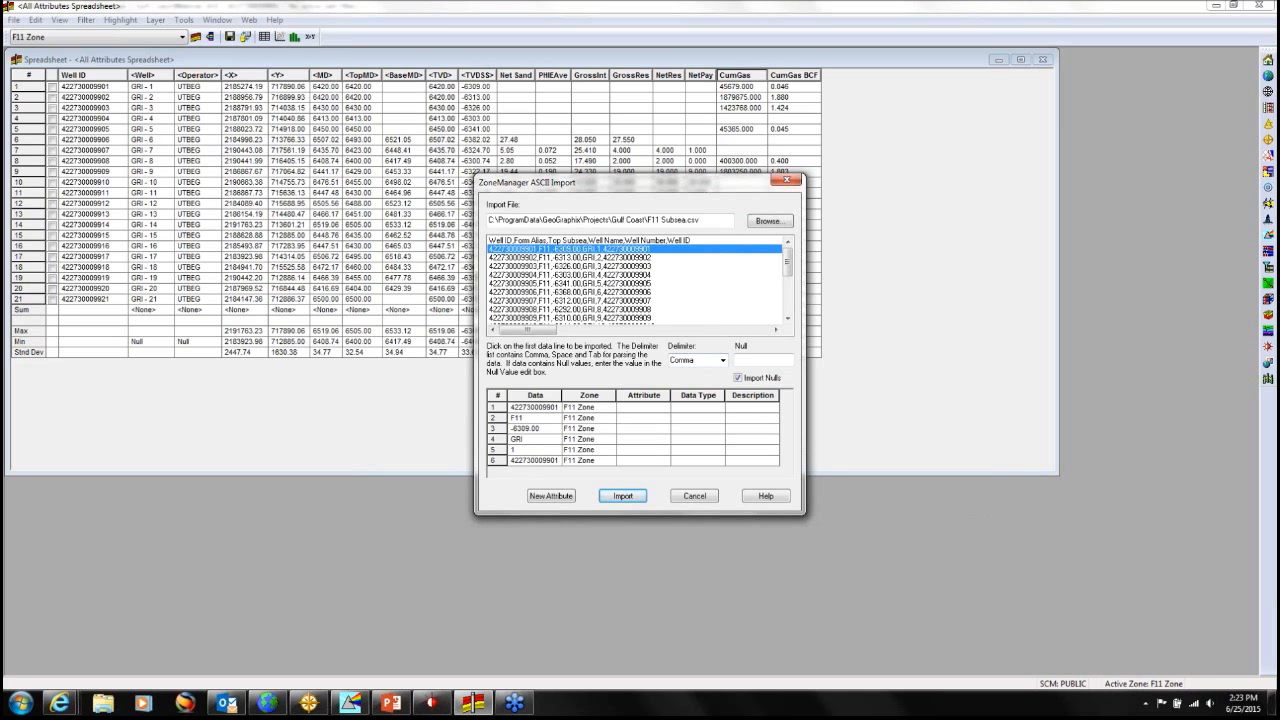
{"action": "left_click", "coordinate": [643, 407]}
{"action": "left_click", "coordinate": [665, 408]}
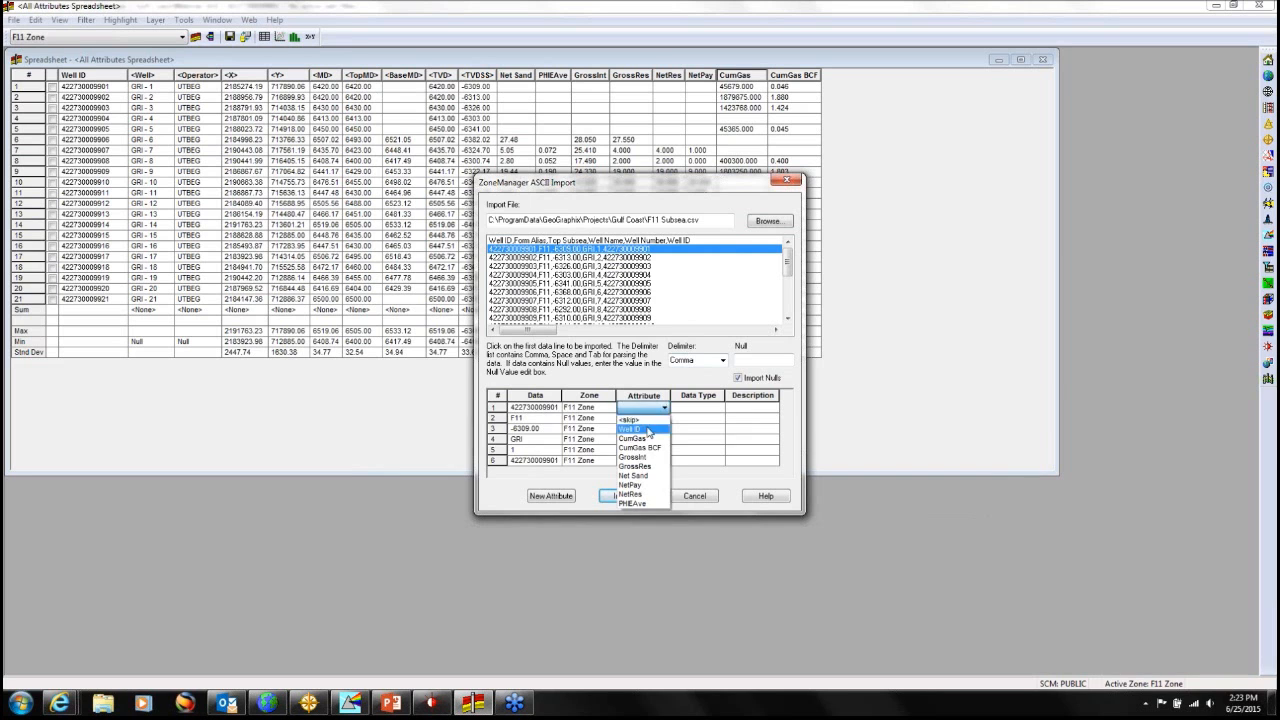
{"action": "left_click", "coordinate": [648, 430]}
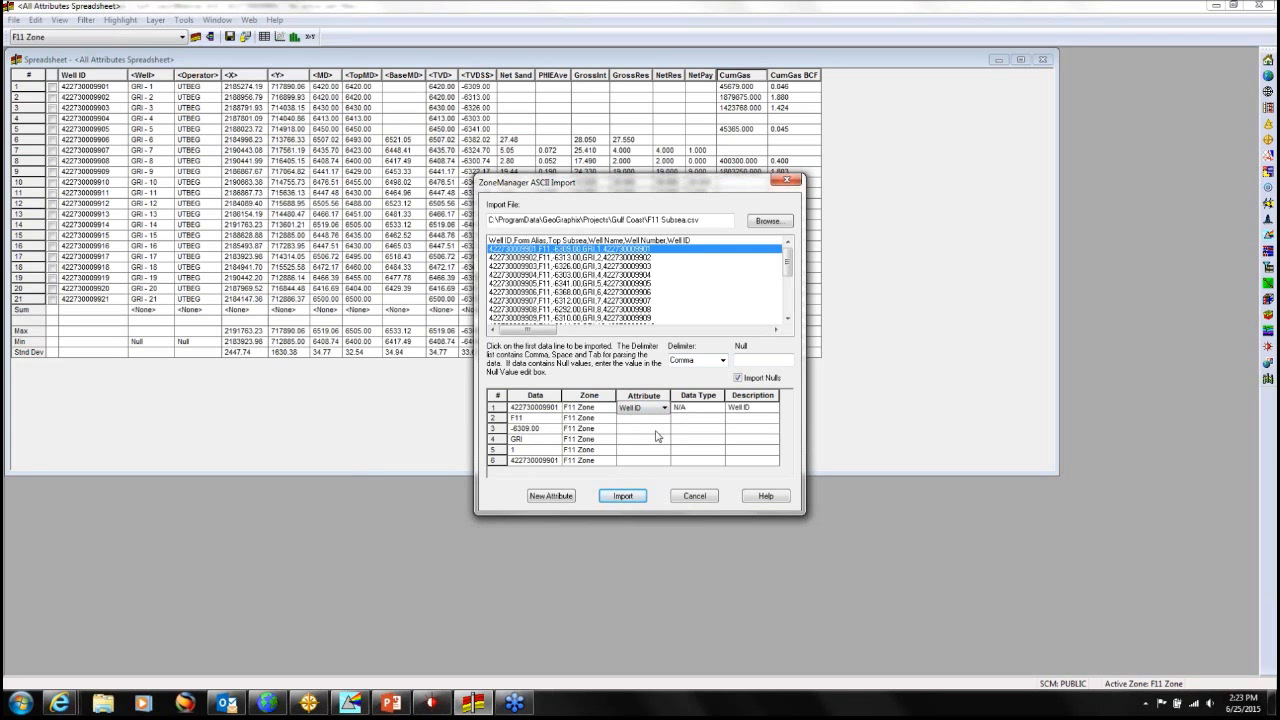
Create a new numeric attribute named Subsea F11 for the imported subsea values.
{"action": "left_click", "coordinate": [665, 430]}
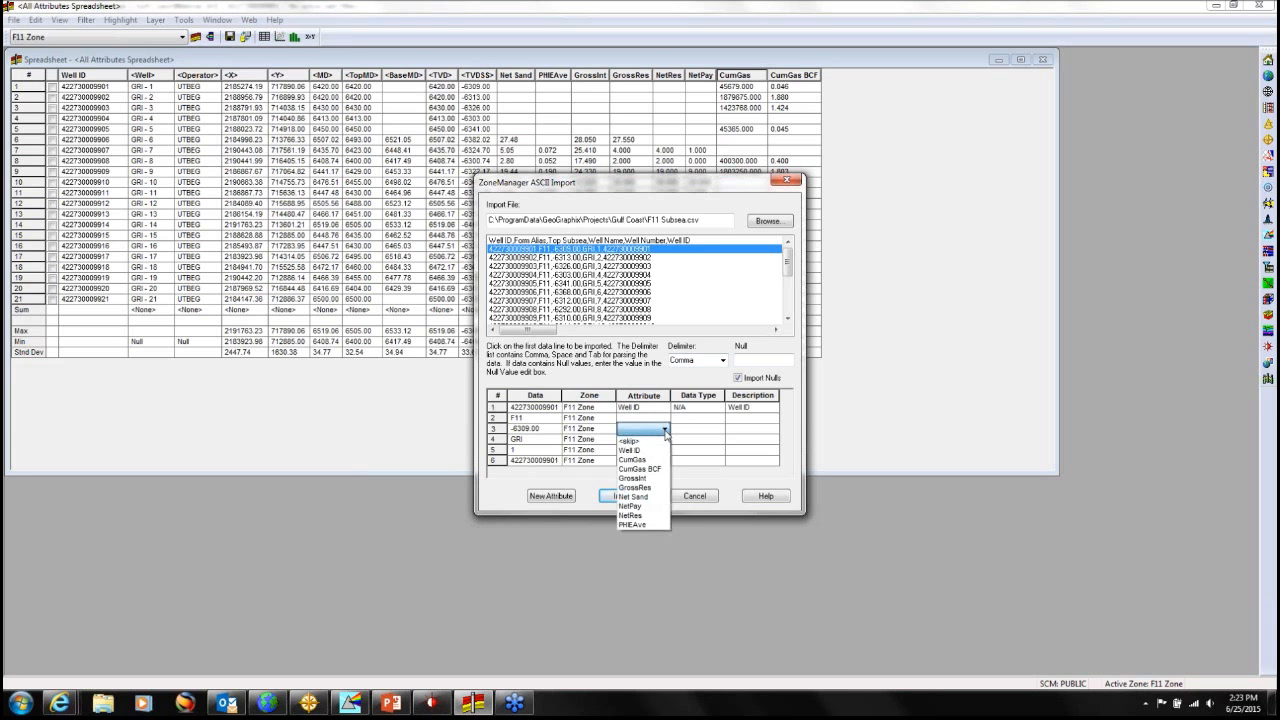
{"action": "left_click", "coordinate": [665, 430]}
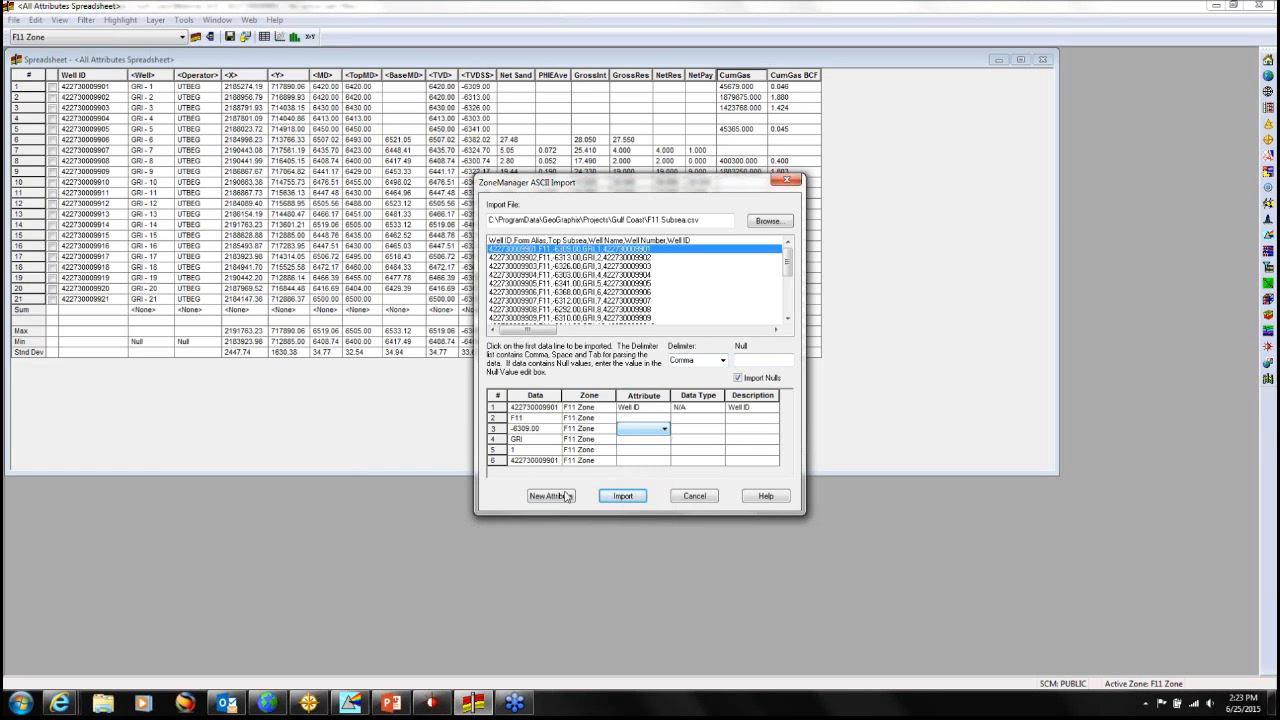
{"action": "left_click", "coordinate": [551, 496]}
{"action": "type", "text": "Sub"}
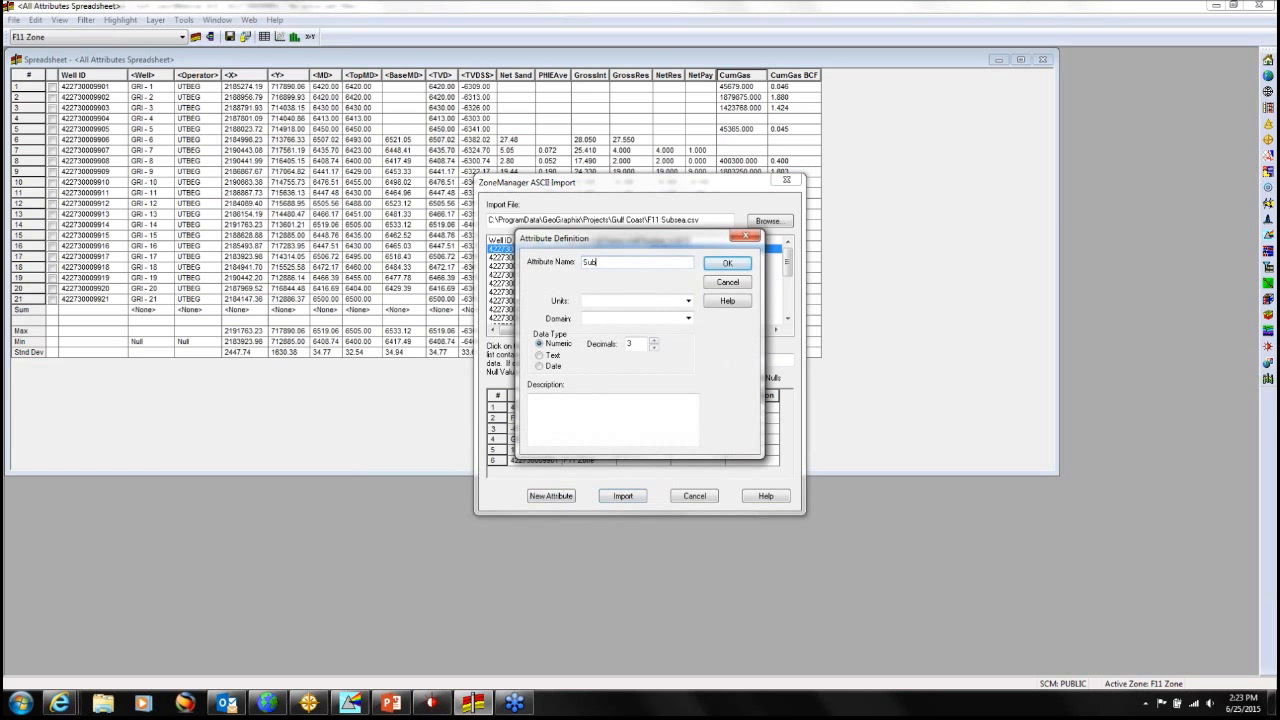
{"action": "type", "text": "sea F11"}
{"action": "left_click", "coordinate": [713, 266]}
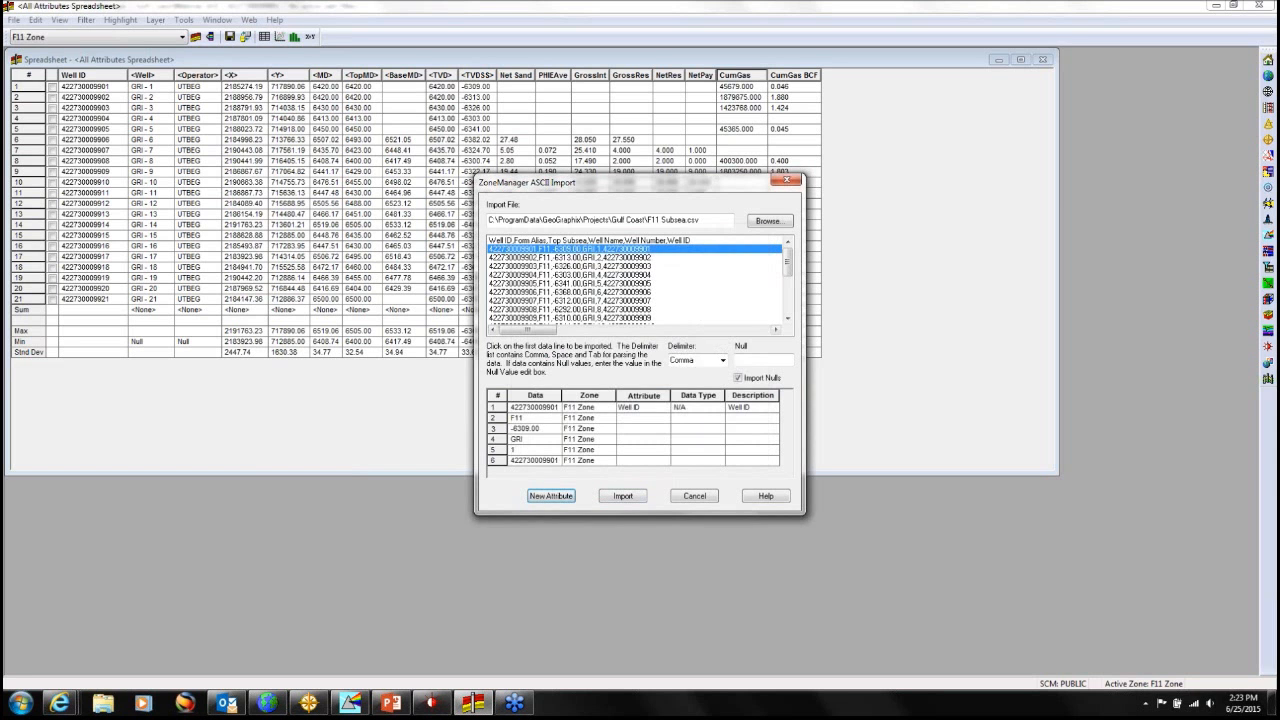
Map the third data field to Subsea F11, import the file, and select the Subsea F11 column in the spreadsheet.
{"action": "left_click", "coordinate": [664, 429]}
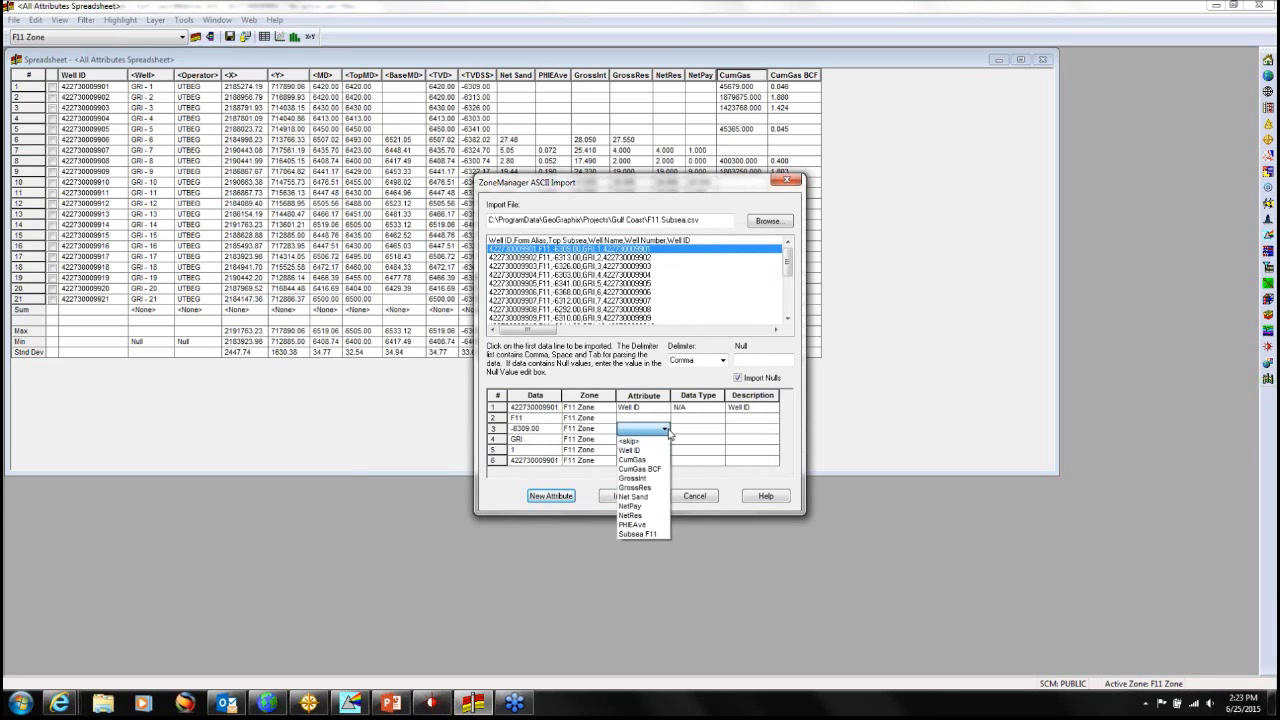
{"action": "left_click", "coordinate": [640, 534]}
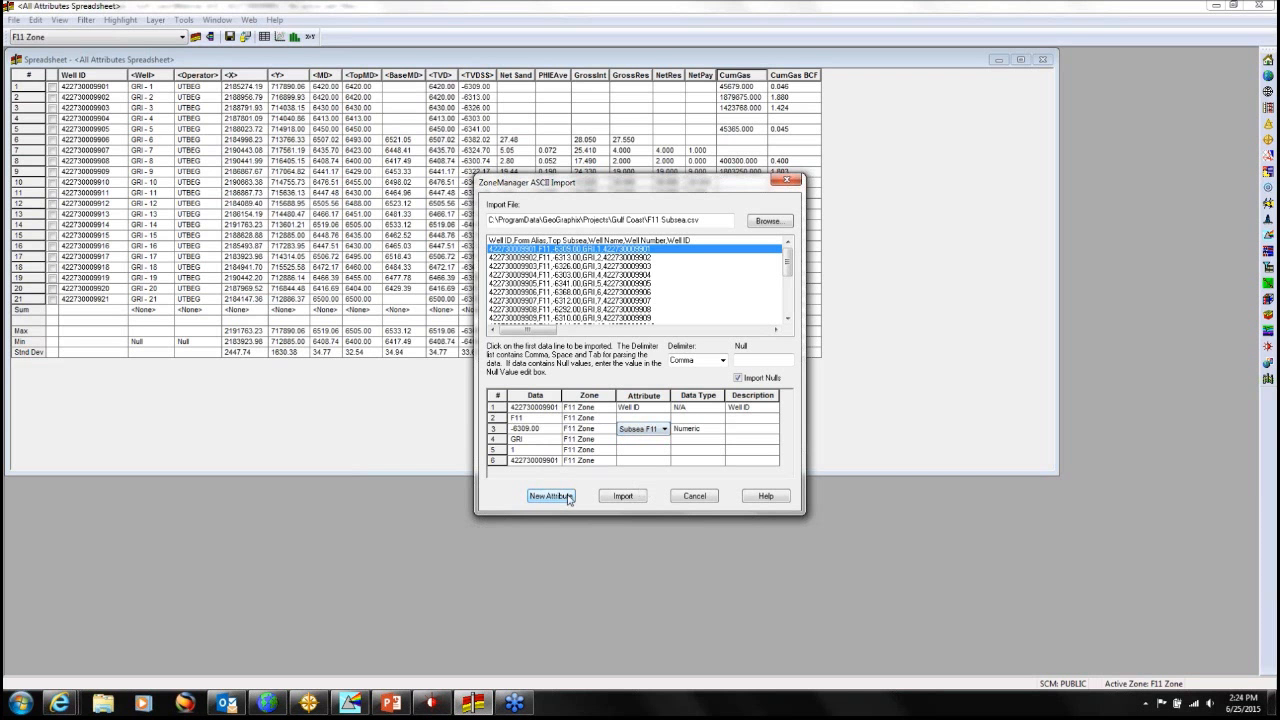
{"action": "left_click", "coordinate": [619, 497]}
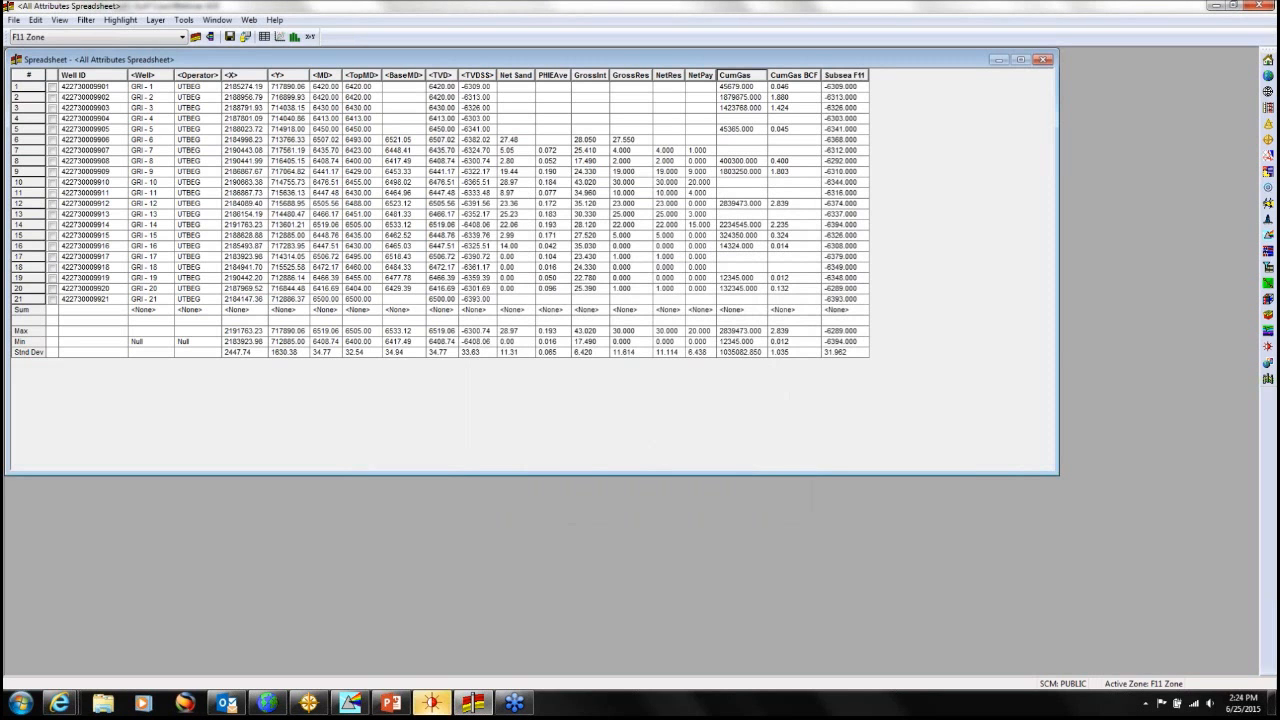
{"action": "left_click", "coordinate": [845, 76]}
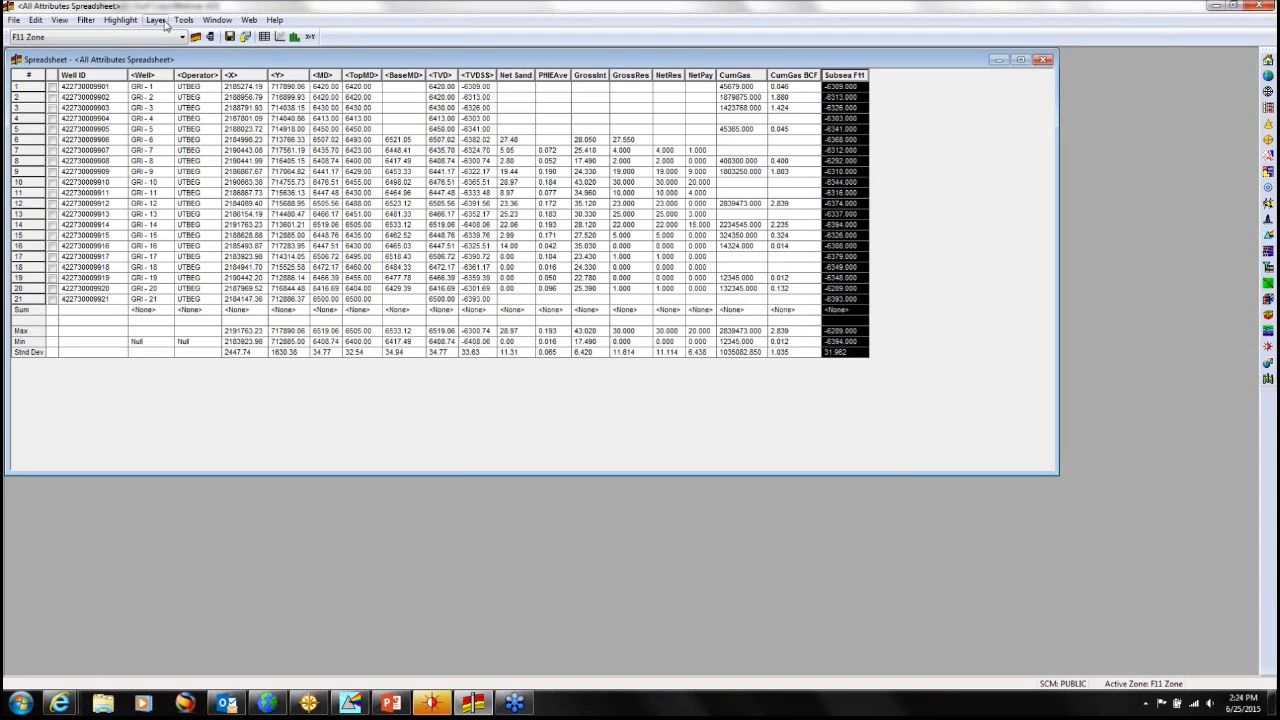
Set up an IsoMap layer from F11 Zone's PHIEAve attribute, named PHIEAve Map, with no WellBase filter.
{"action": "left_click", "coordinate": [156, 20]}
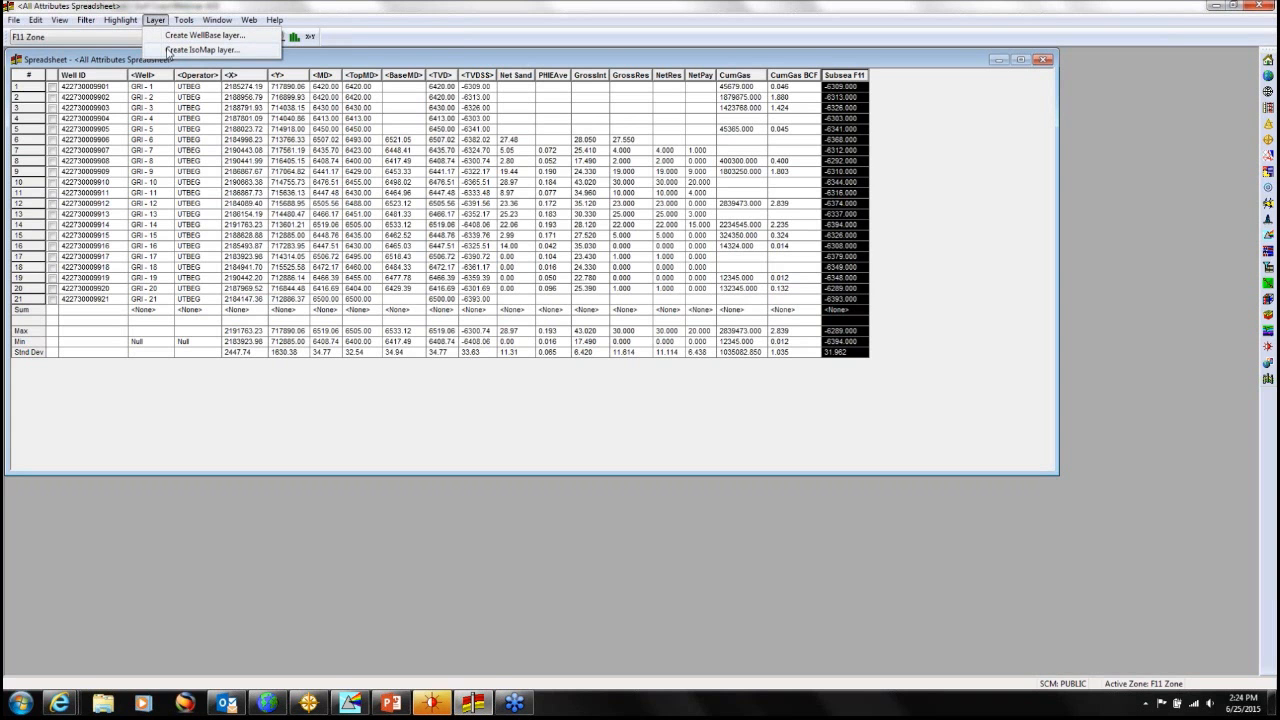
{"action": "left_click", "coordinate": [200, 50]}
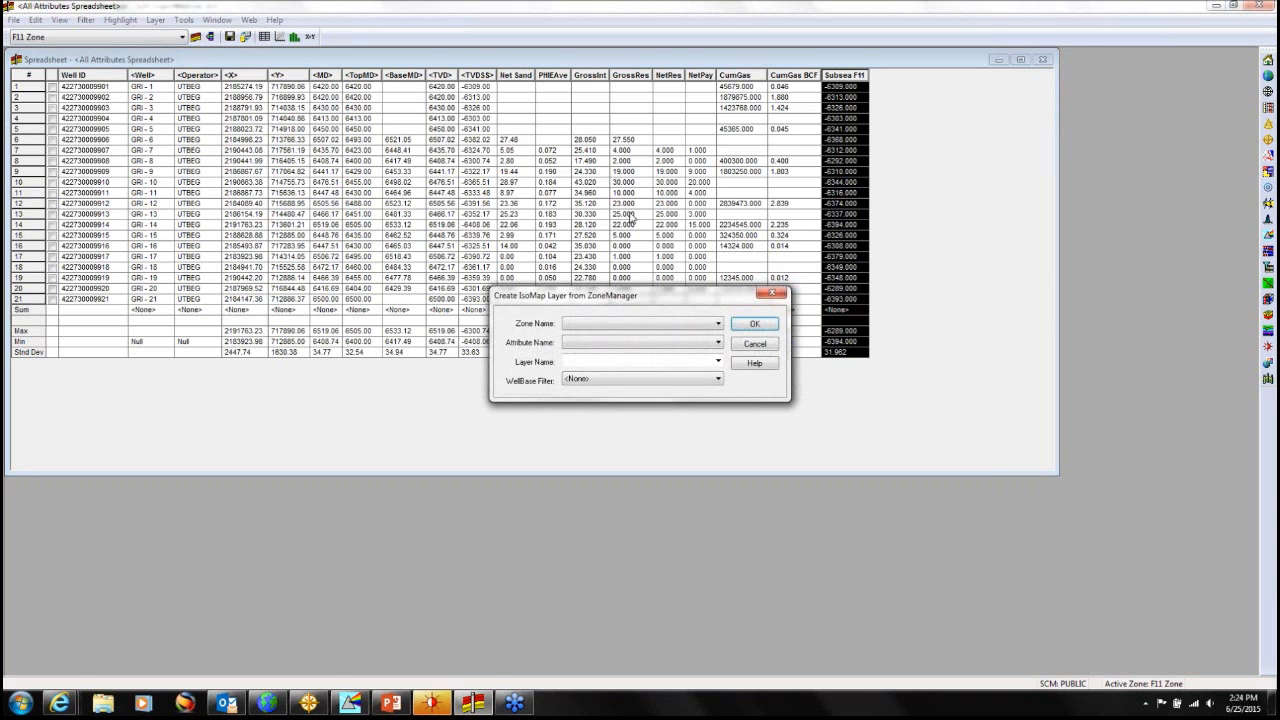
{"action": "left_click", "coordinate": [687, 325]}
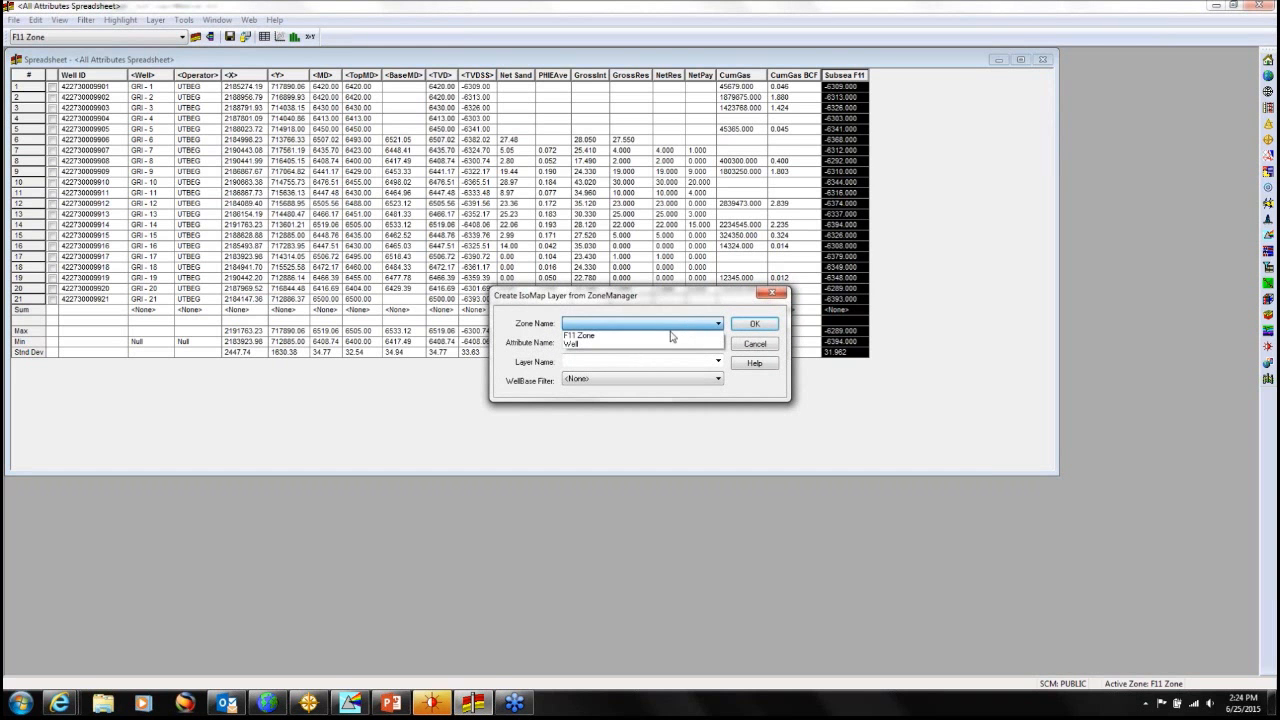
{"action": "left_click", "coordinate": [670, 337]}
{"action": "left_click", "coordinate": [662, 342]}
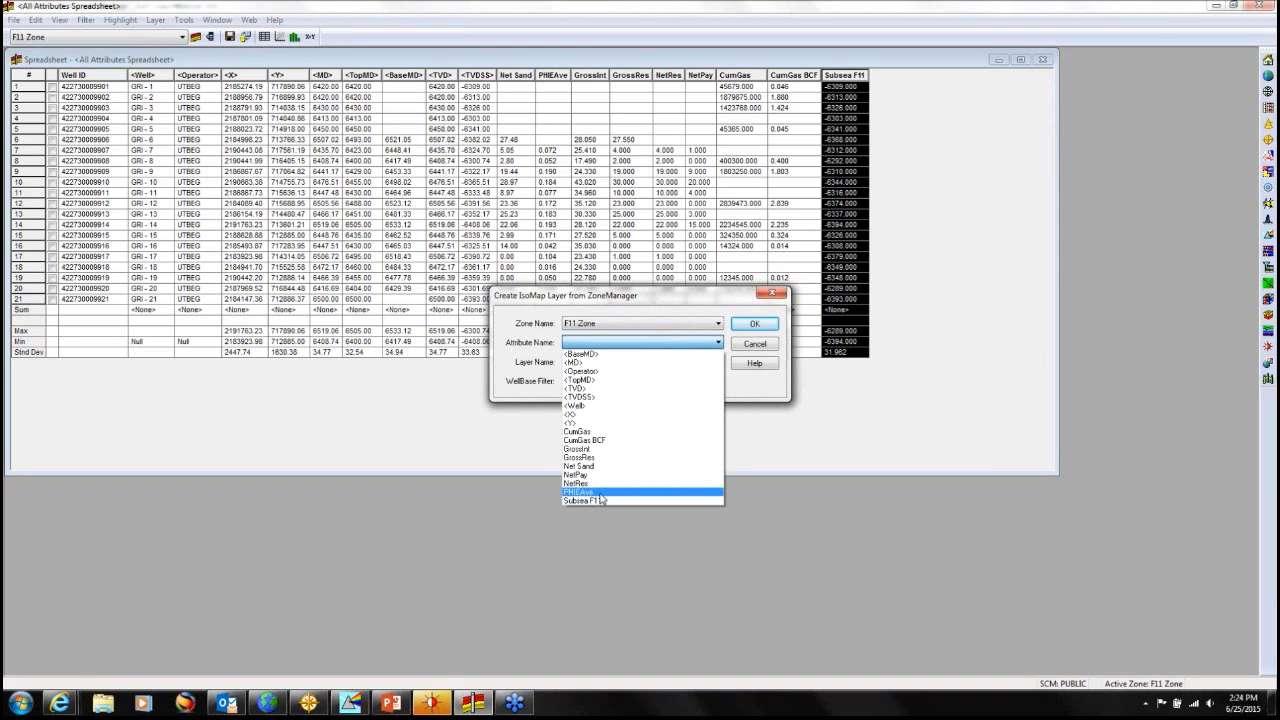
{"action": "left_click", "coordinate": [600, 493]}
{"action": "left_click", "coordinate": [668, 361]}
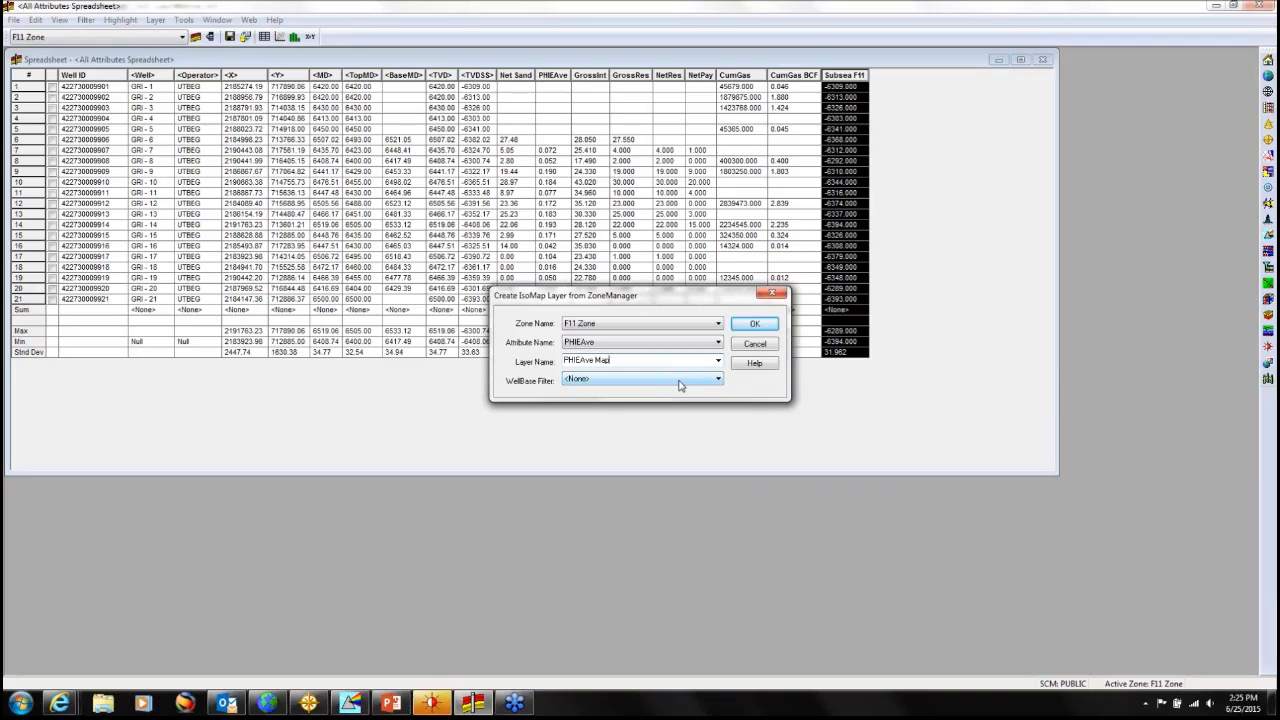
{"action": "left_click", "coordinate": [755, 324]}
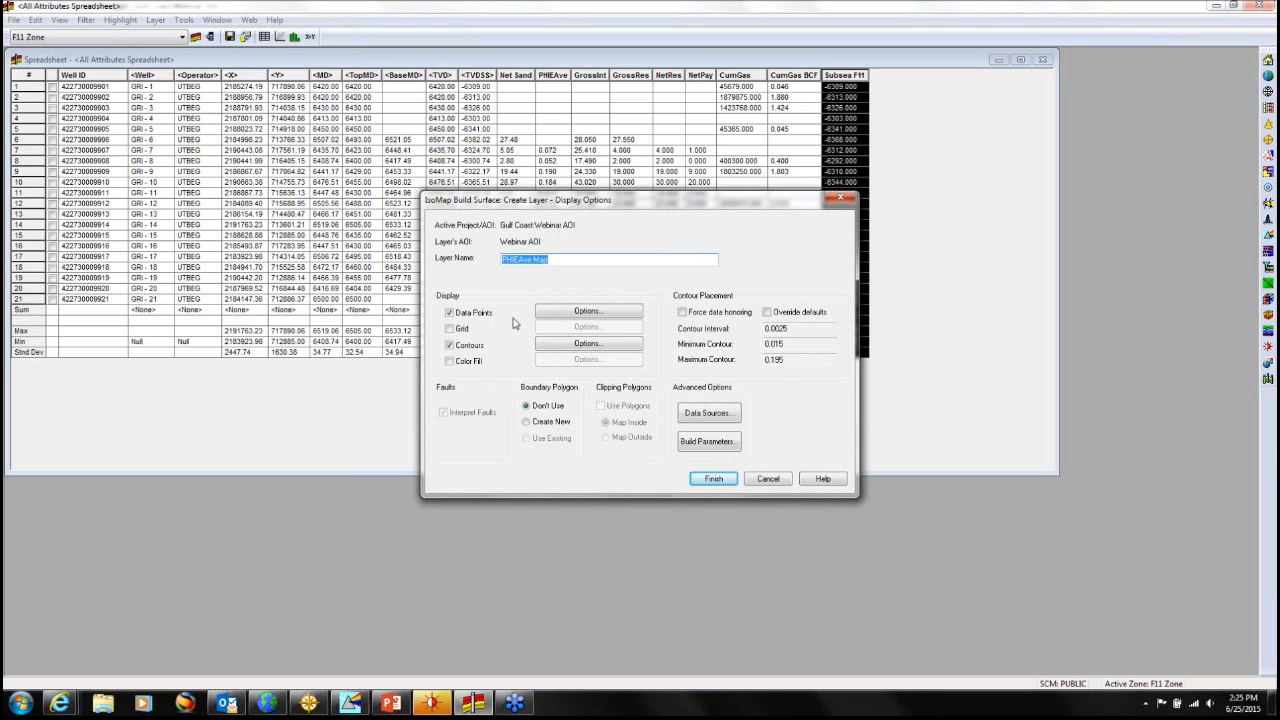
Enable color fill for the PHIEAve Map layer and assign the PASTEL palette to its color density spectrum.
{"action": "left_click", "coordinate": [451, 362]}
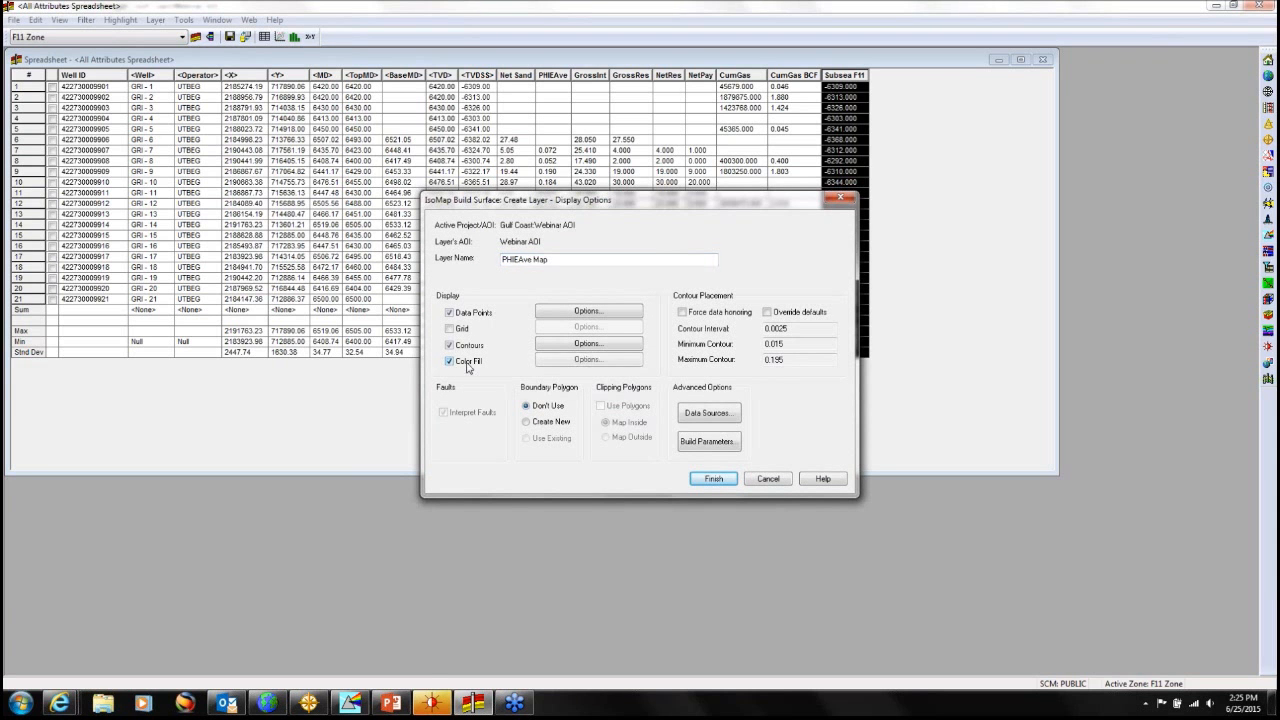
{"action": "left_click", "coordinate": [585, 360]}
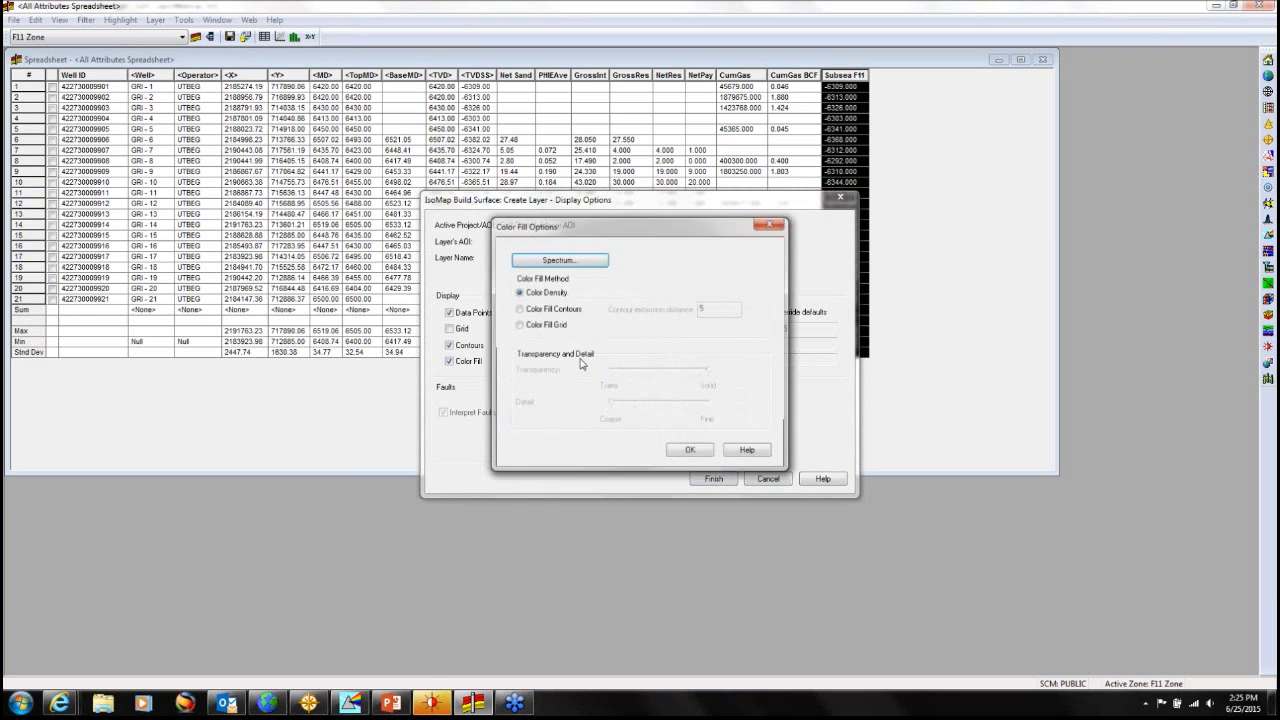
{"action": "left_click", "coordinate": [568, 262]}
{"action": "left_click", "coordinate": [703, 258]}
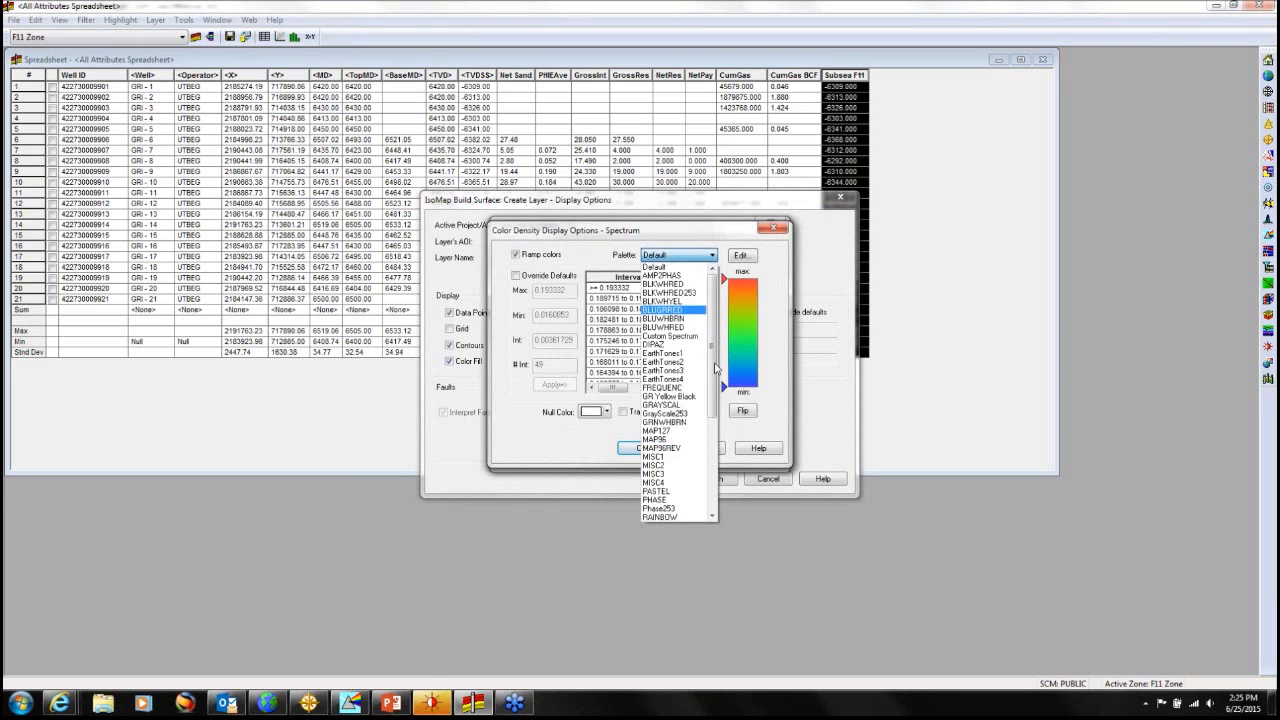
{"action": "left_click", "coordinate": [680, 494]}
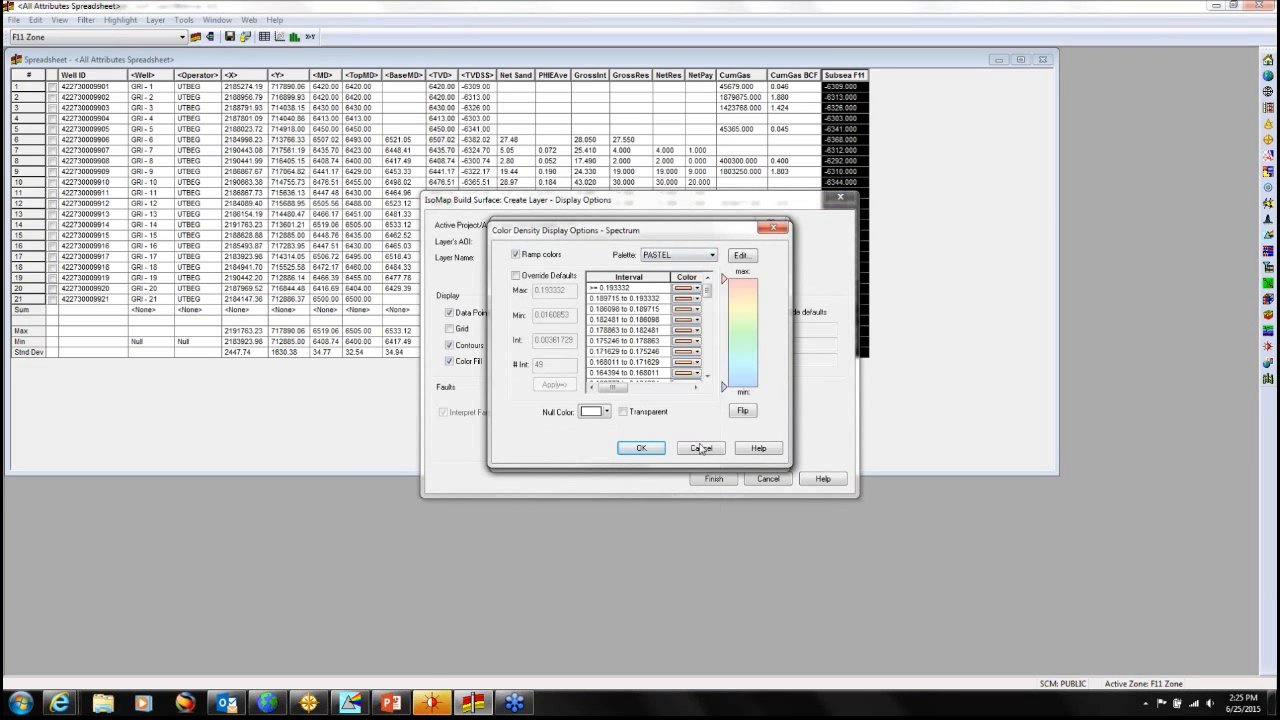
{"action": "left_click", "coordinate": [641, 447]}
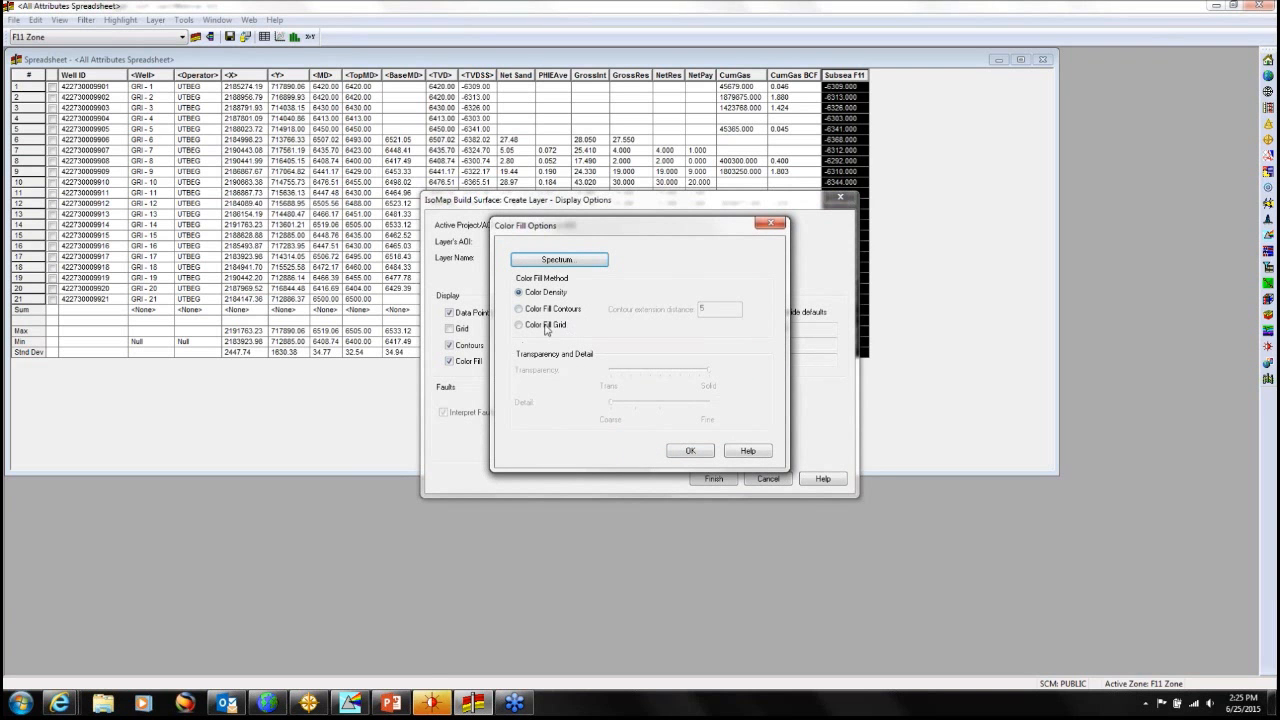
{"action": "left_click", "coordinate": [688, 451]}
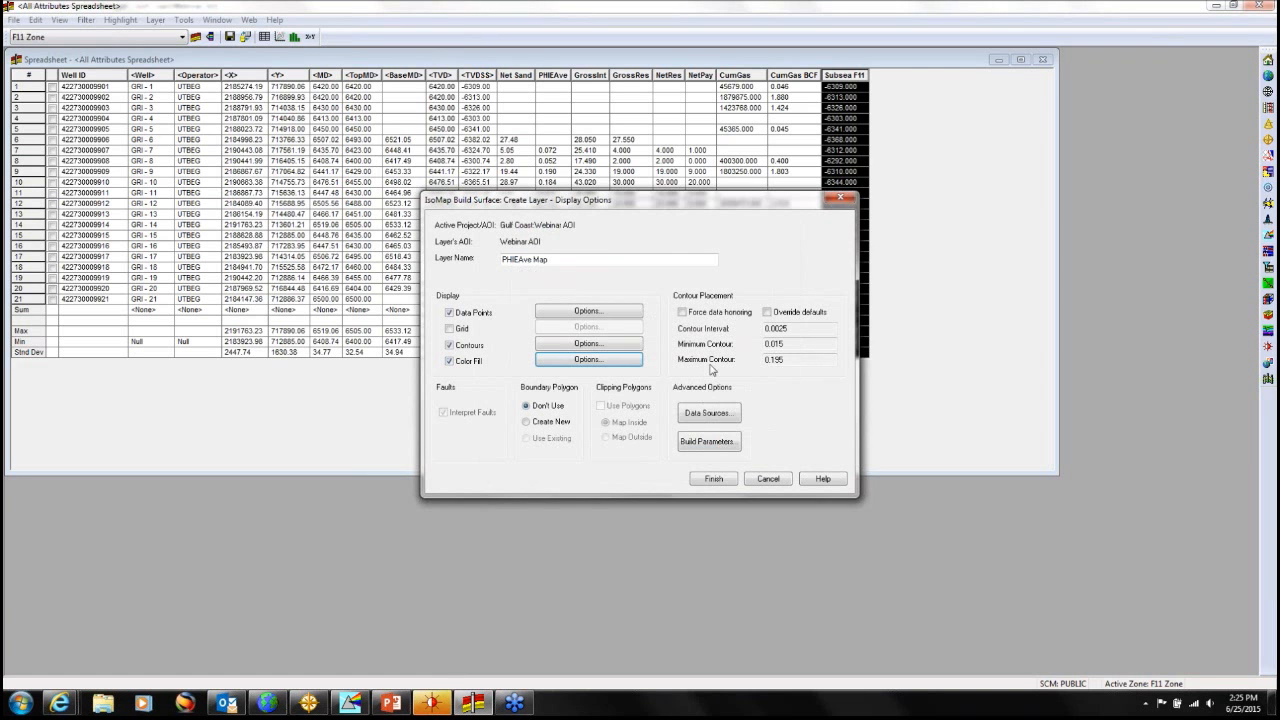
Override the default contour placement with a contour interval of 0.01 and build the PHIEAve Map layer.
{"action": "left_click", "coordinate": [768, 313]}
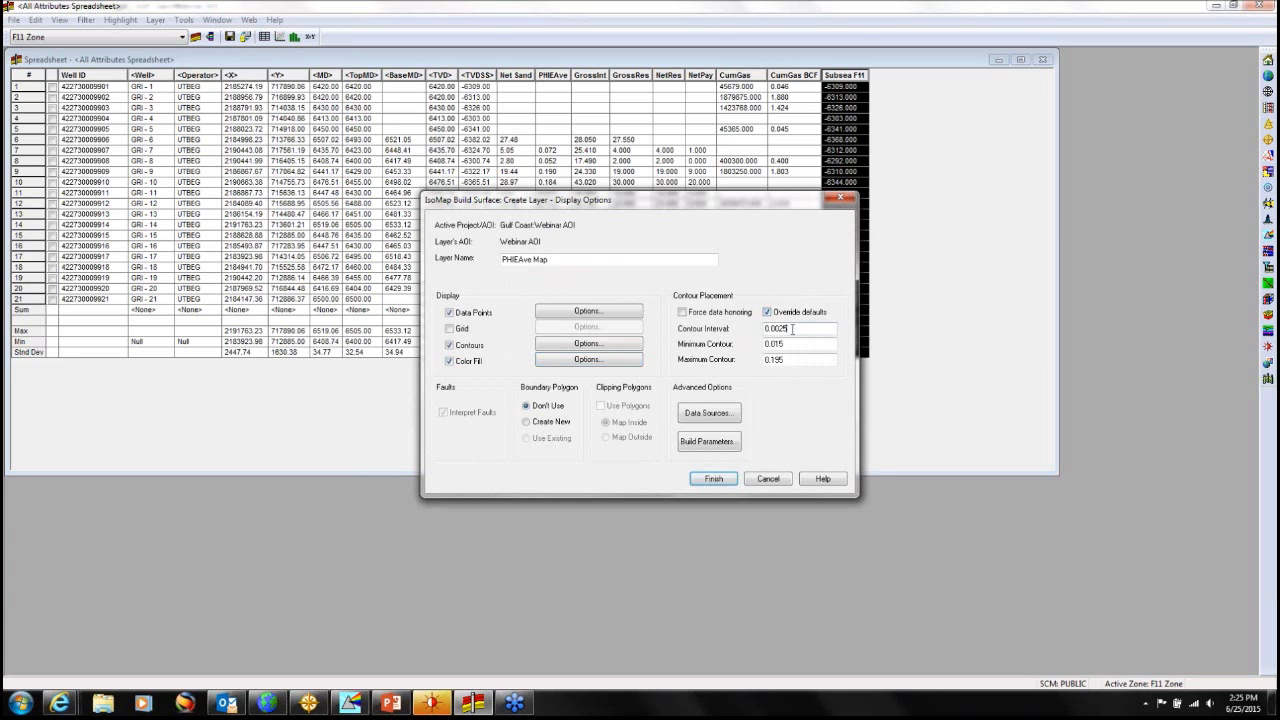
{"action": "left_click_drag", "start_coordinate": [790, 330], "coordinate": [772, 330]}
{"action": "type", "text": "1"}
{"action": "left_click", "coordinate": [706, 481]}
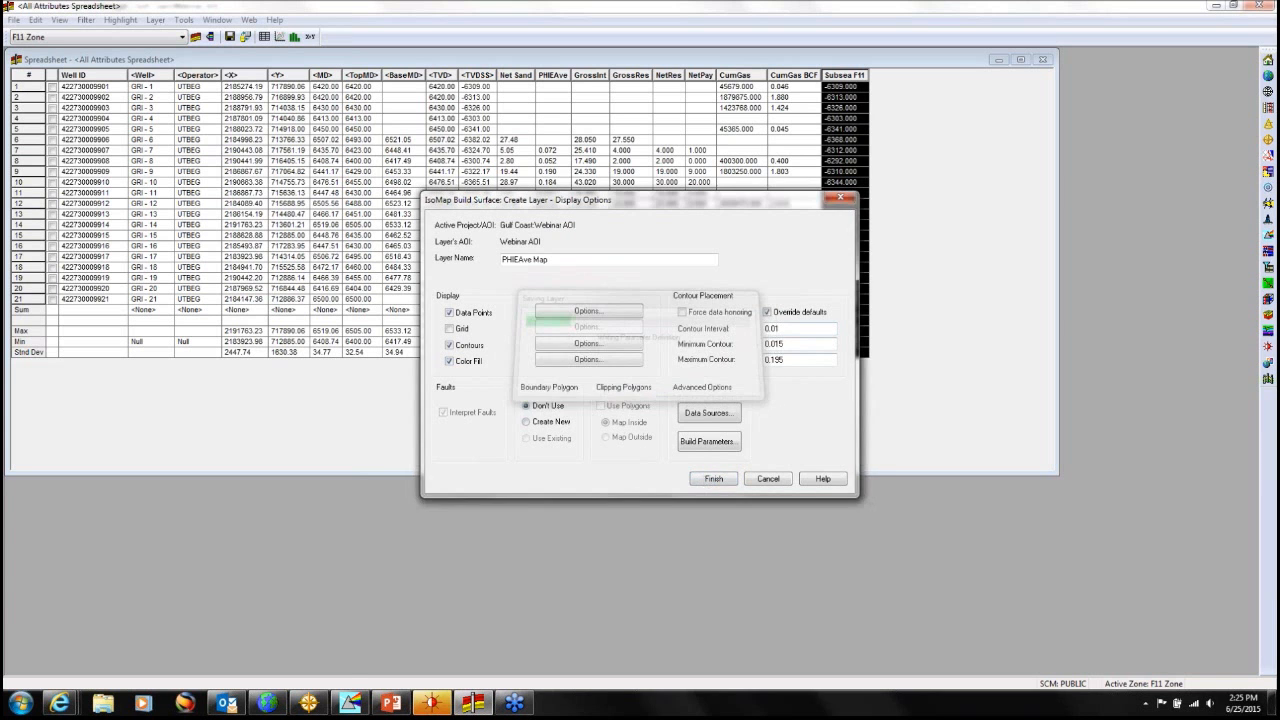
Switch to GeoAtlas and add the Webinar AOI's PHIEAve Map layer to the map.
{"action": "left_click", "coordinate": [312, 703]}
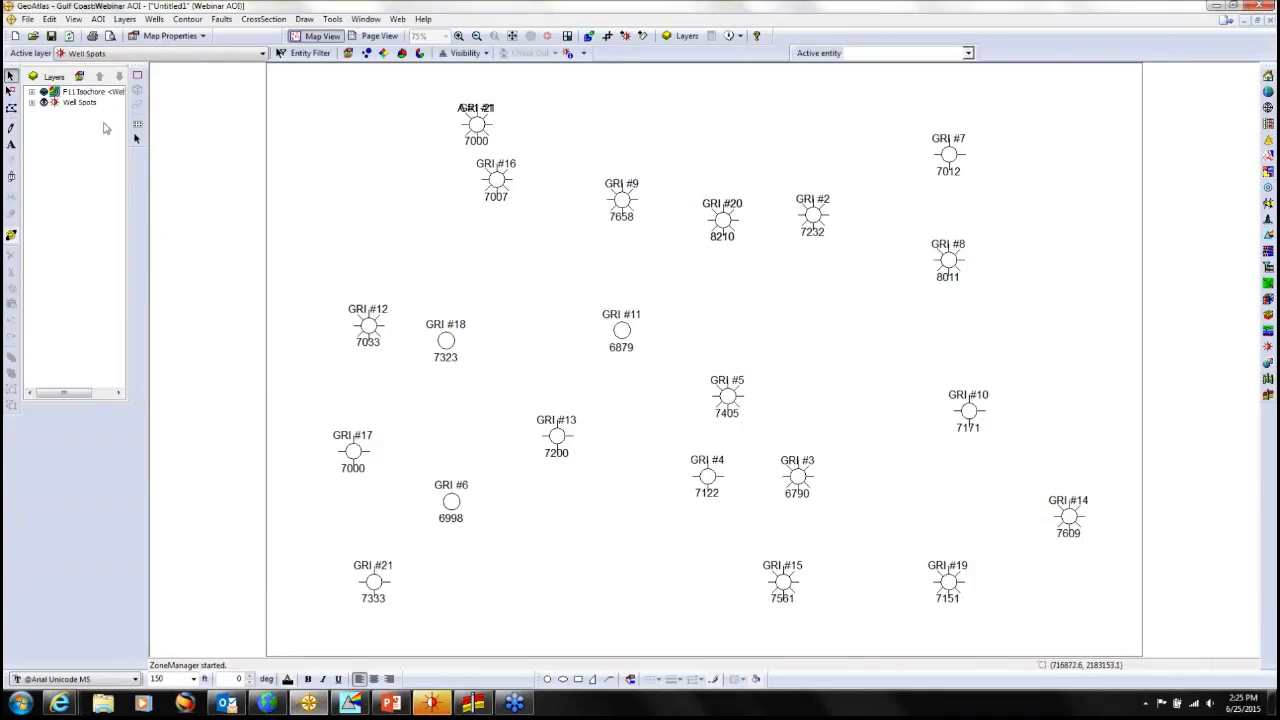
{"action": "left_click", "coordinate": [53, 77]}
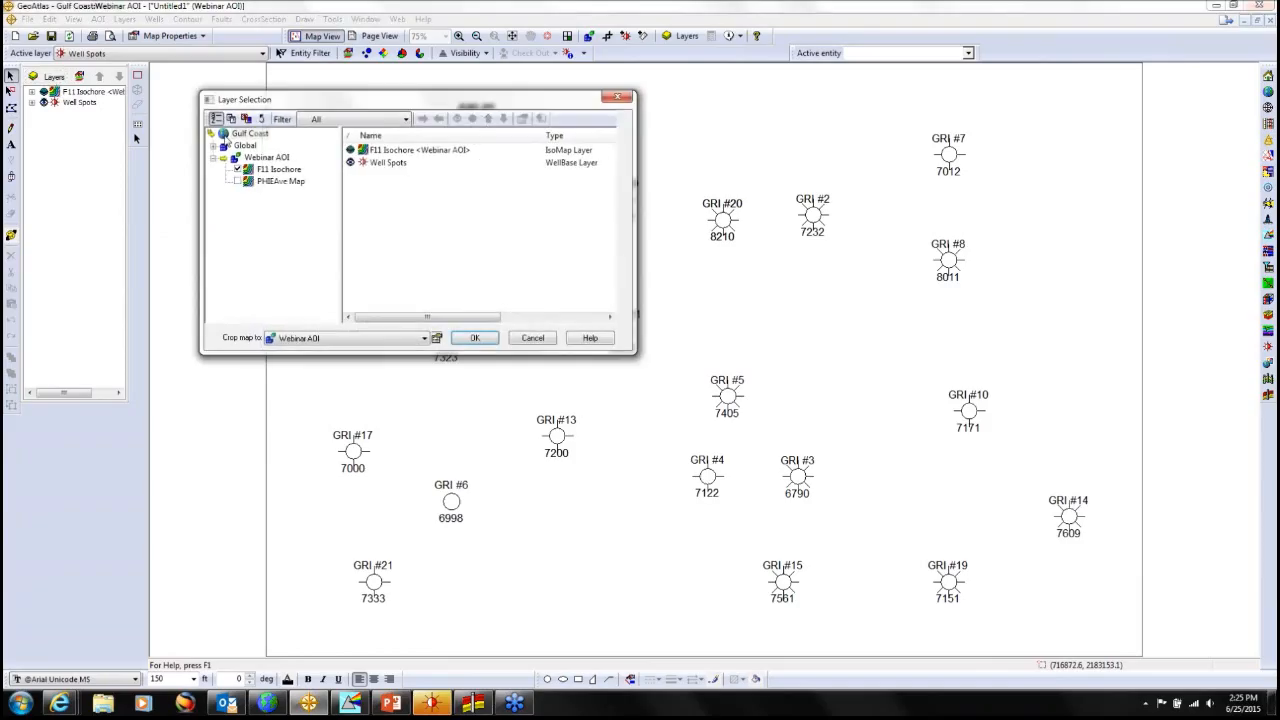
{"action": "left_click", "coordinate": [238, 182]}
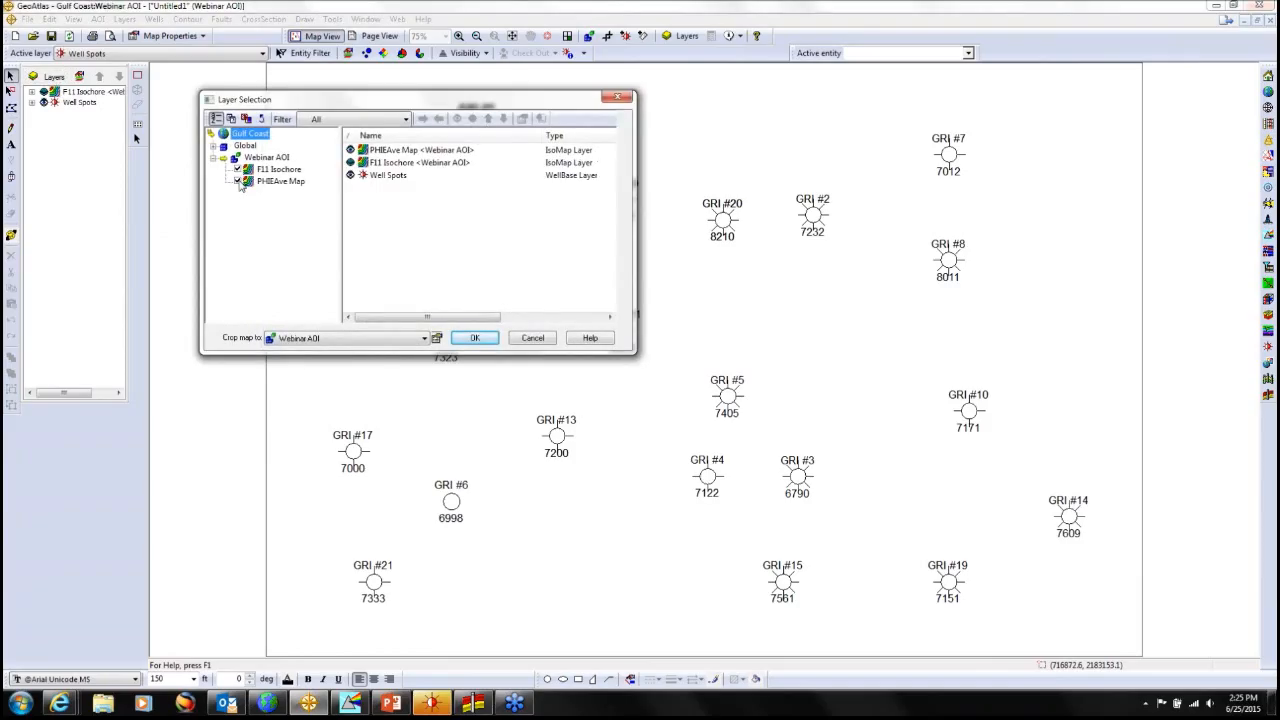
{"action": "left_click", "coordinate": [475, 338]}
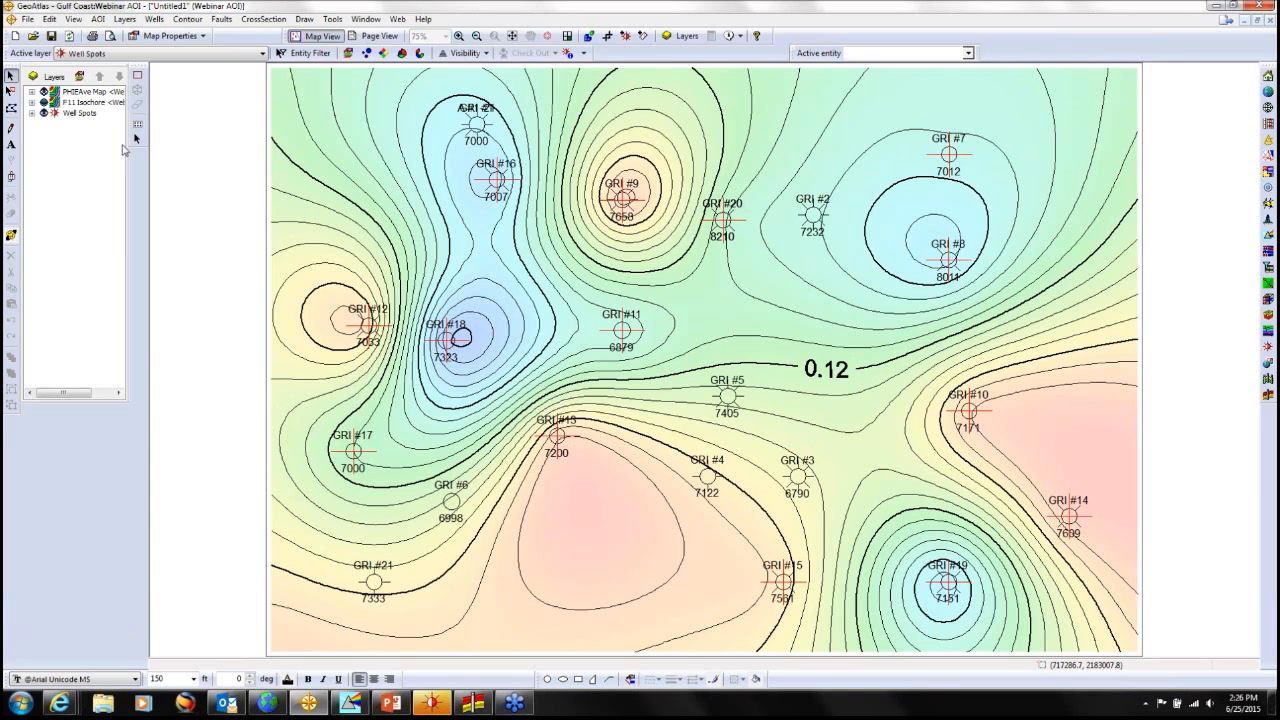
Hide the PHIEAve Map layer and show the F11 Isochore layer on the map.
{"action": "left_click", "coordinate": [44, 91]}
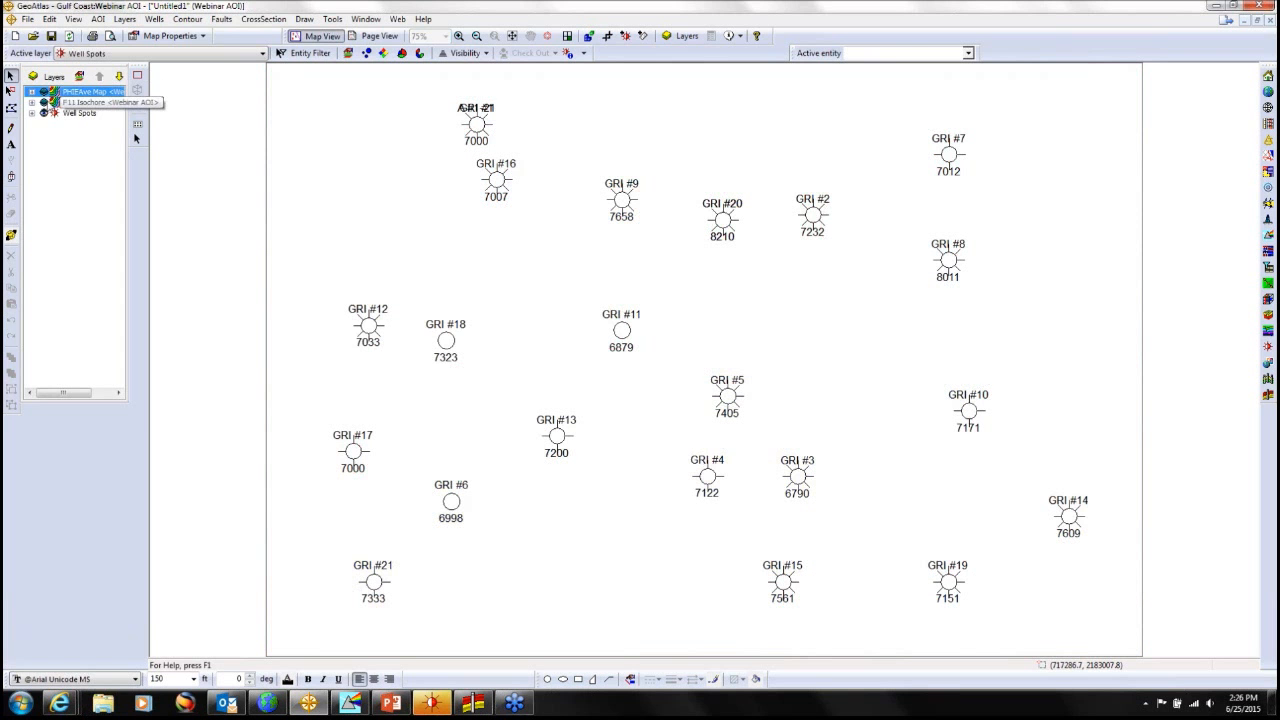
{"action": "left_click", "coordinate": [52, 102]}
{"action": "left_click", "coordinate": [44, 102]}
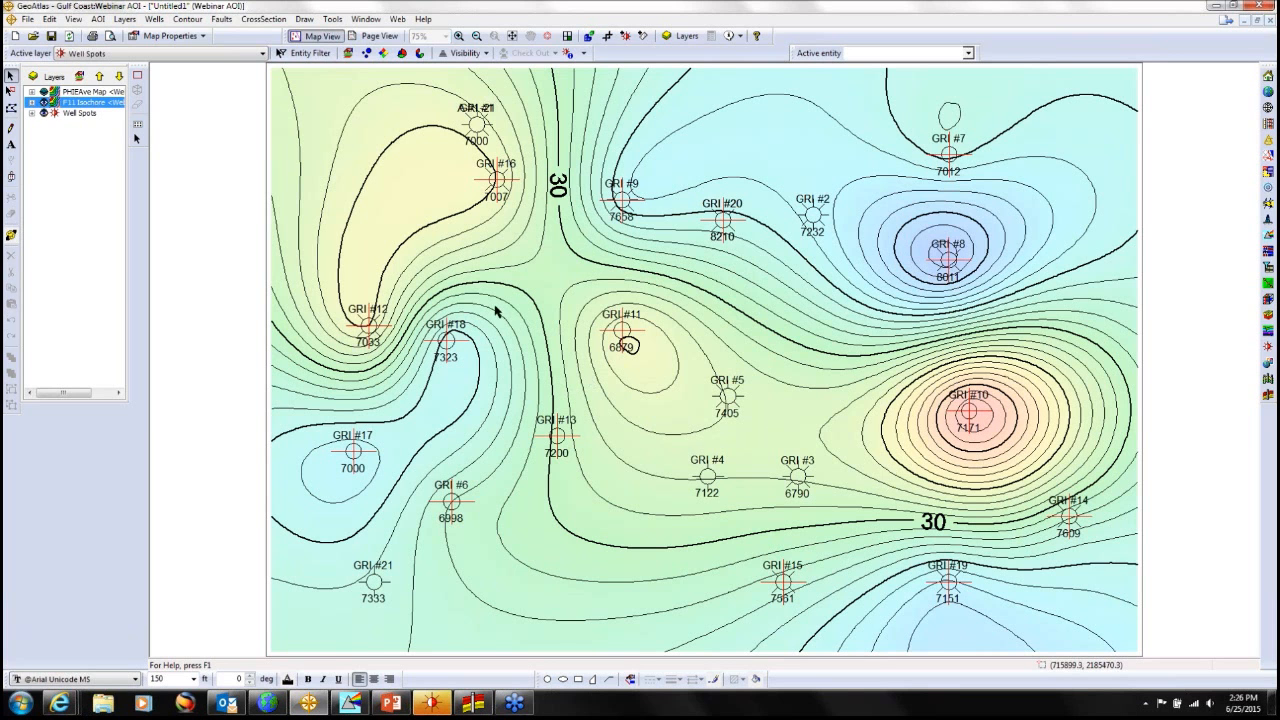
Switch to ZoneManager and start an IsoMap import from the F11 Isochore <Webinar AOI> layer into F11 Zone.
{"action": "mouse_move", "coordinate": [474, 708]}
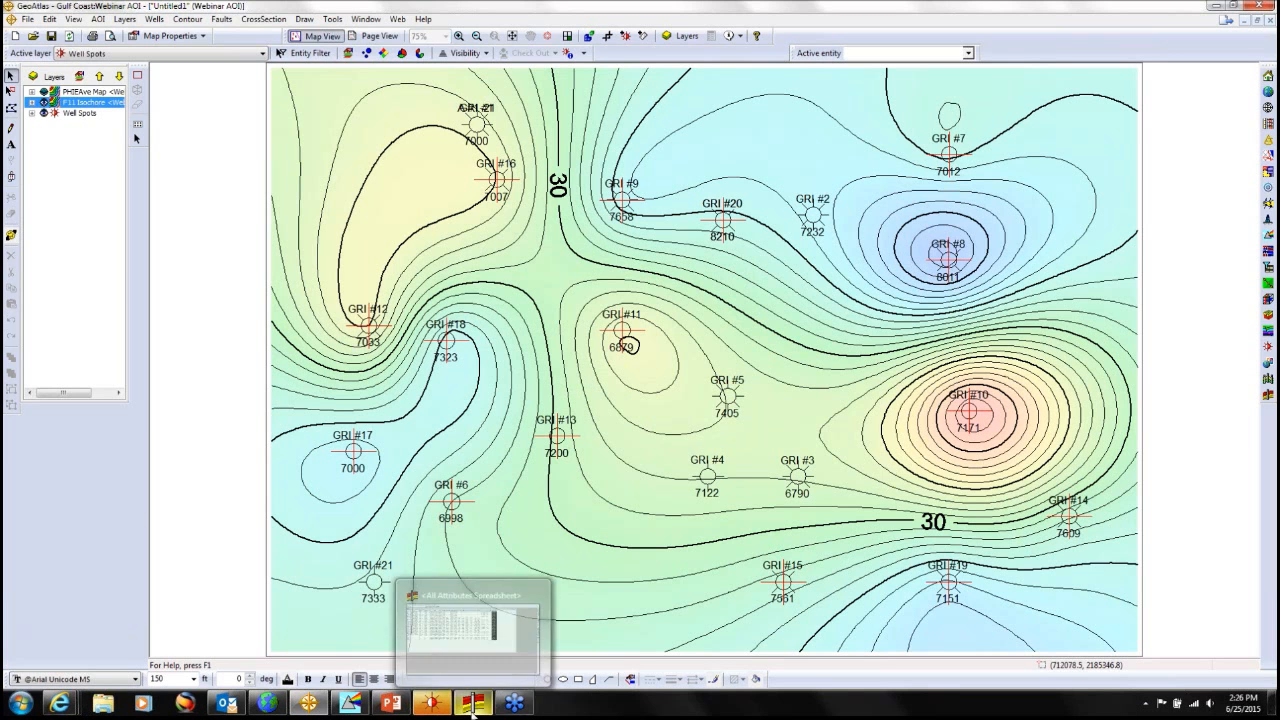
{"action": "left_click", "coordinate": [442, 632]}
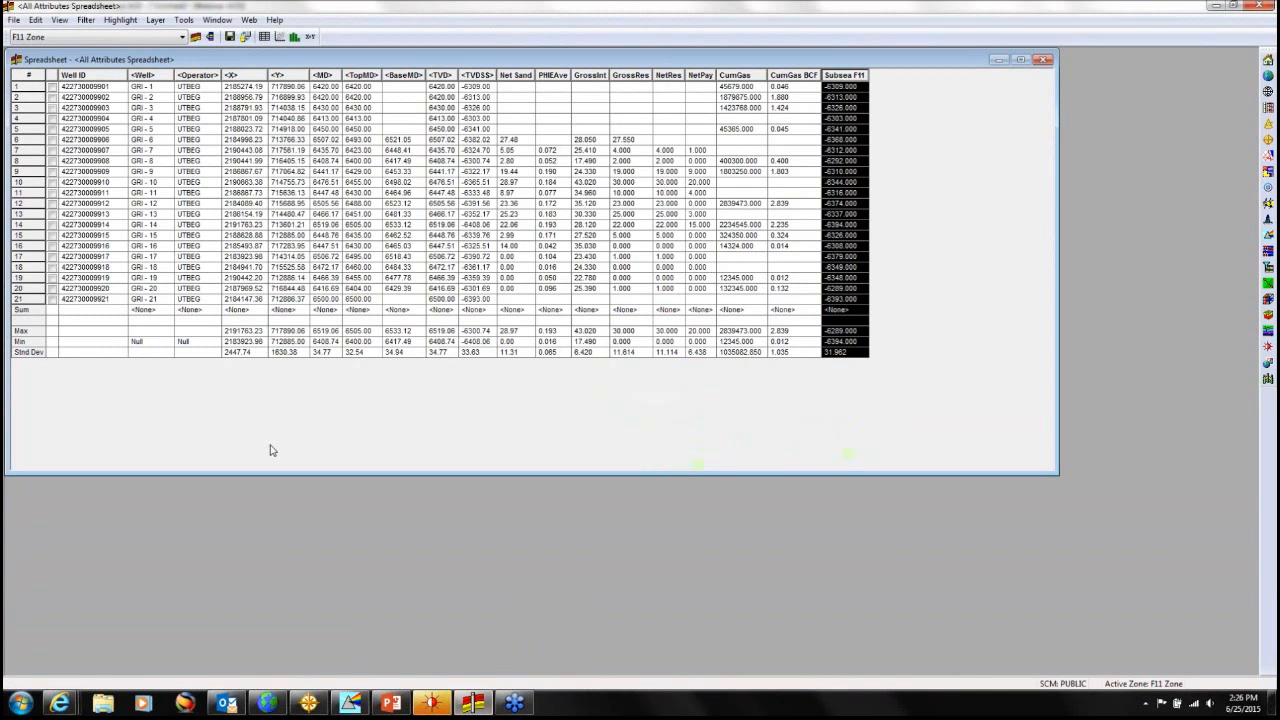
{"action": "left_click", "coordinate": [14, 21]}
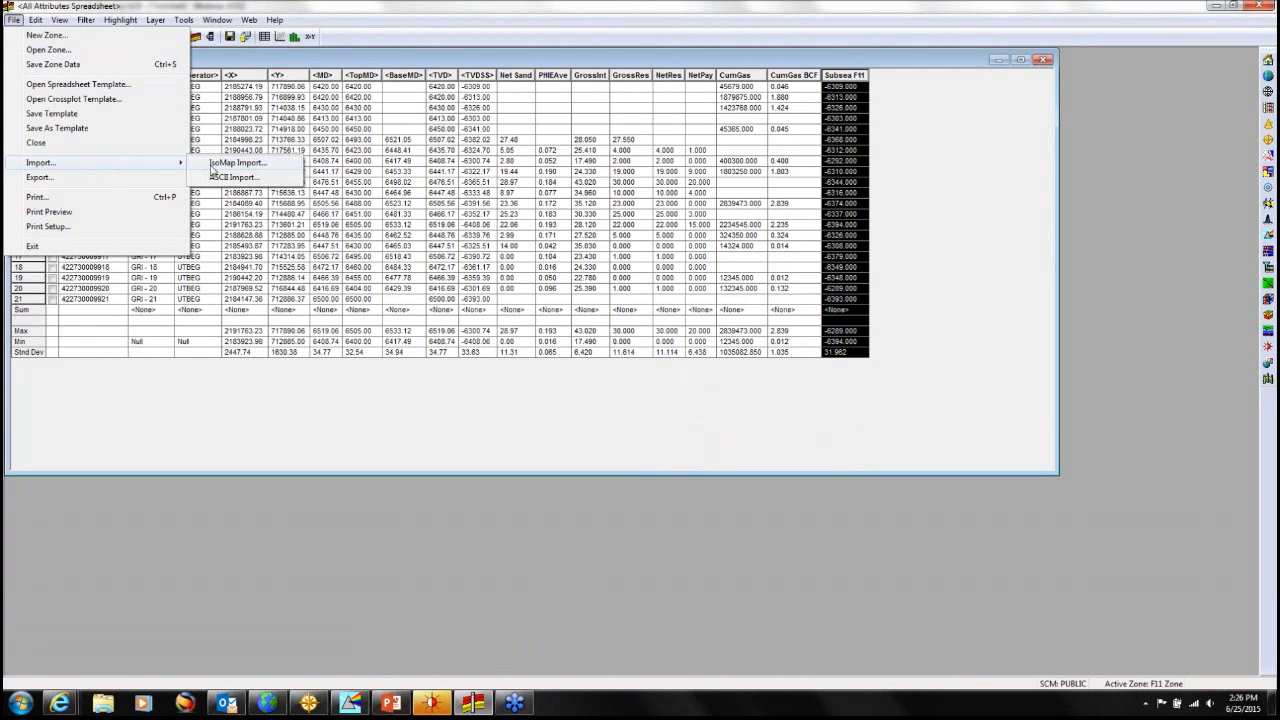
{"action": "left_click", "coordinate": [236, 162]}
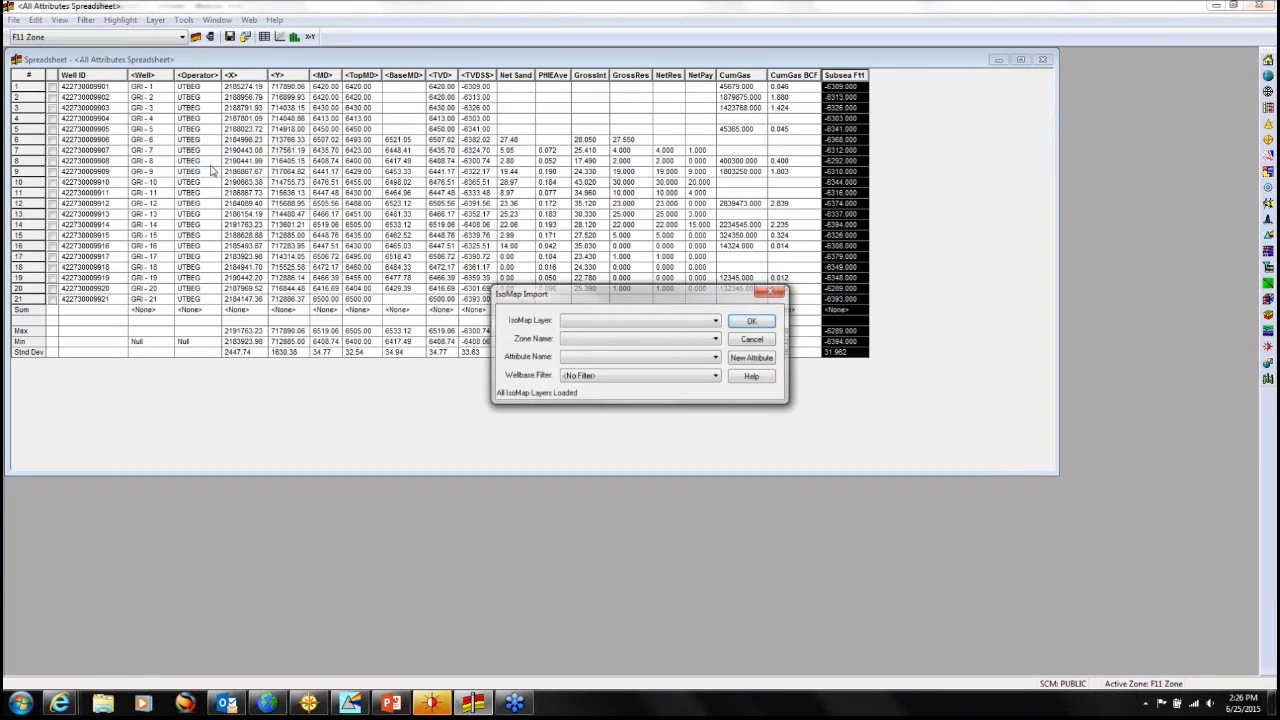
{"action": "left_click", "coordinate": [653, 320]}
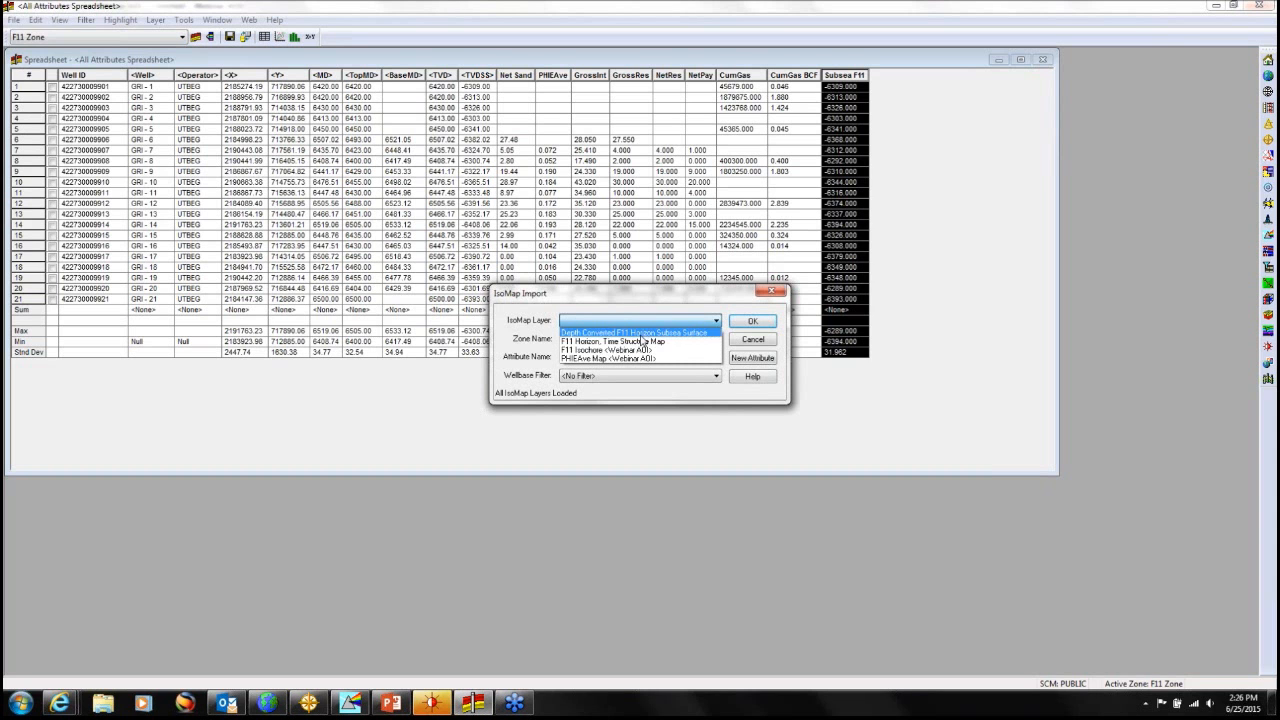
{"action": "left_click", "coordinate": [636, 352]}
{"action": "left_click", "coordinate": [645, 339]}
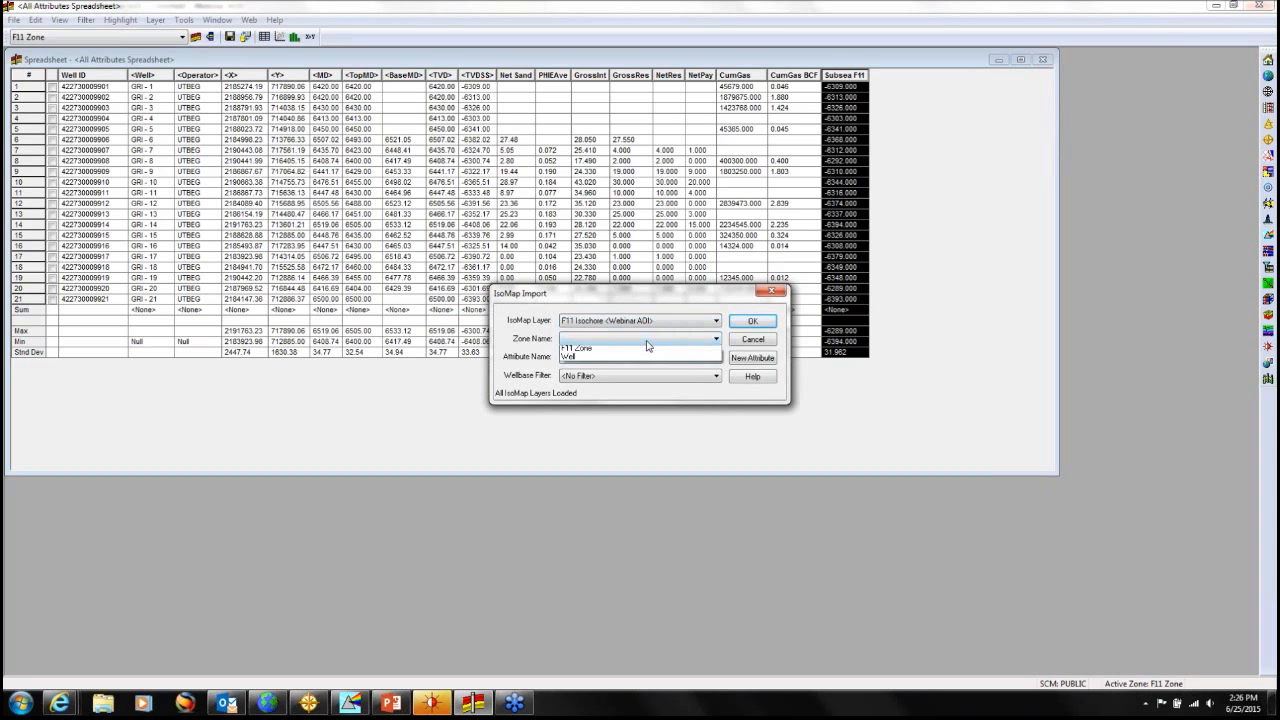
{"action": "left_click", "coordinate": [640, 351]}
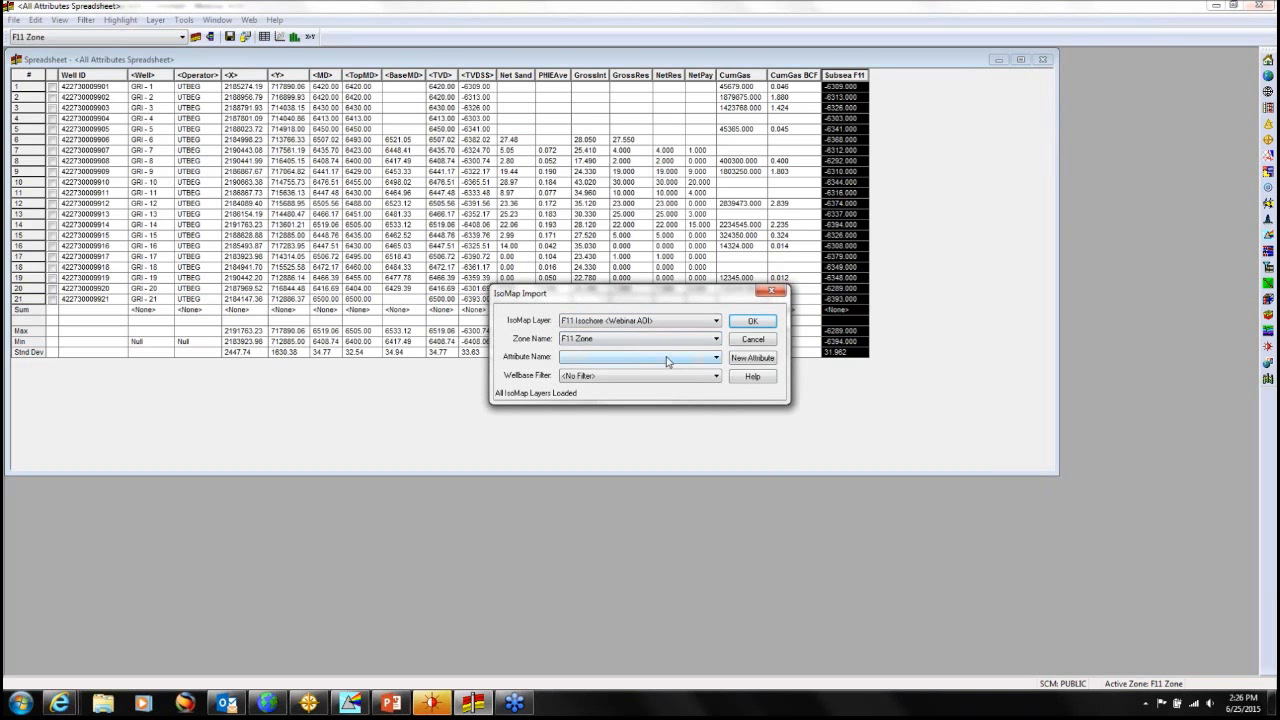
Create a new numeric attribute named Isochore F11 for the imported grid values.
{"action": "left_click", "coordinate": [752, 357]}
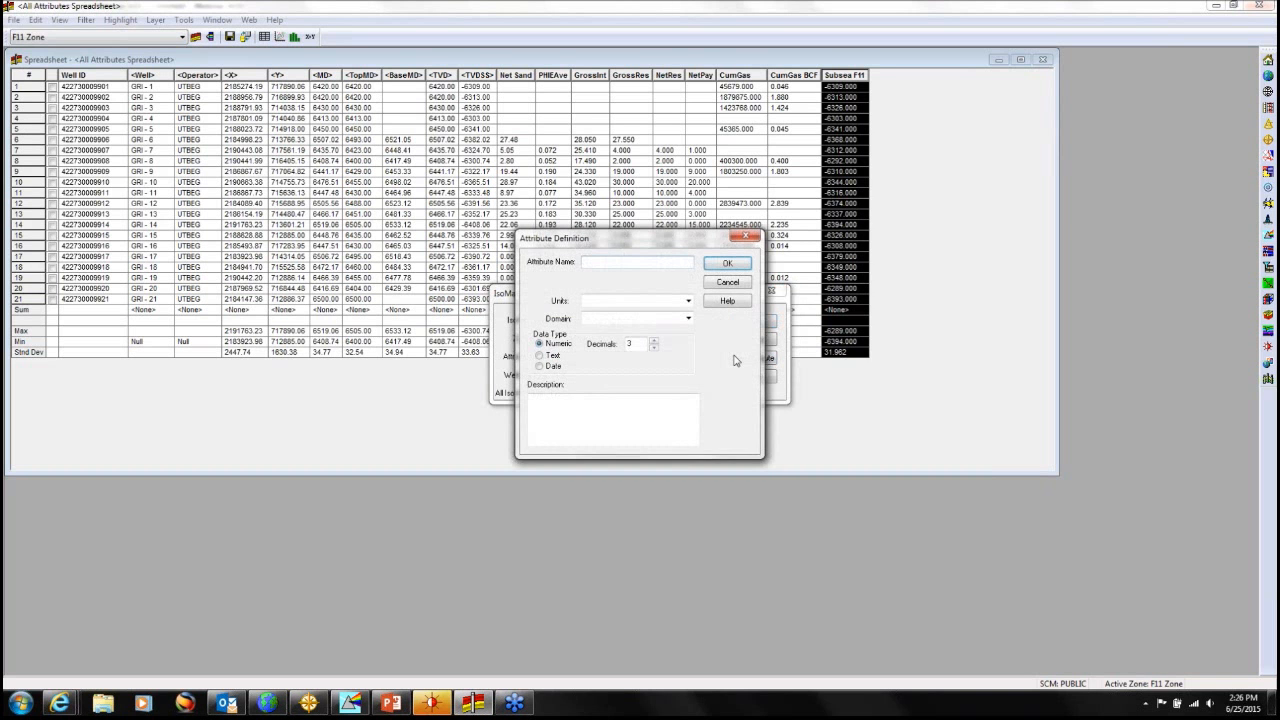
{"action": "type", "text": "Isochore F11"}
{"action": "left_click", "coordinate": [750, 264]}
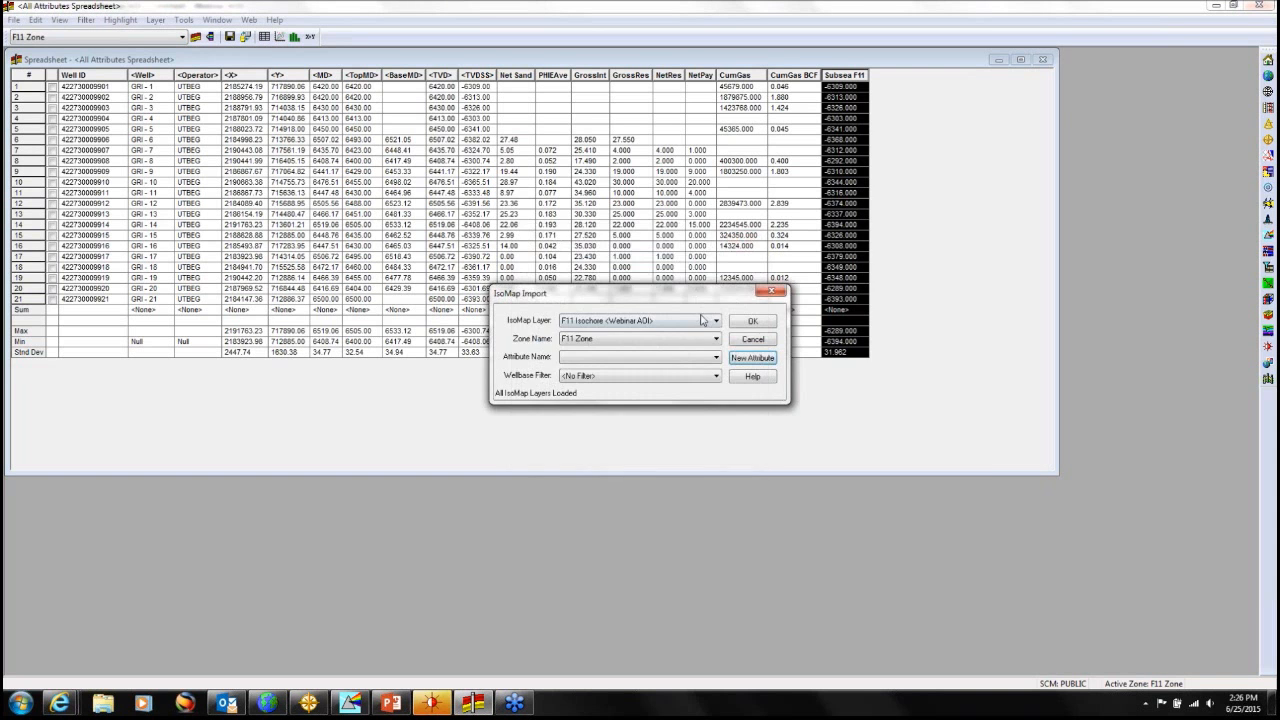
Choose Isochore F11 as the target attribute and run the IsoMap import without a WellBase filter.
{"action": "left_click", "coordinate": [679, 358]}
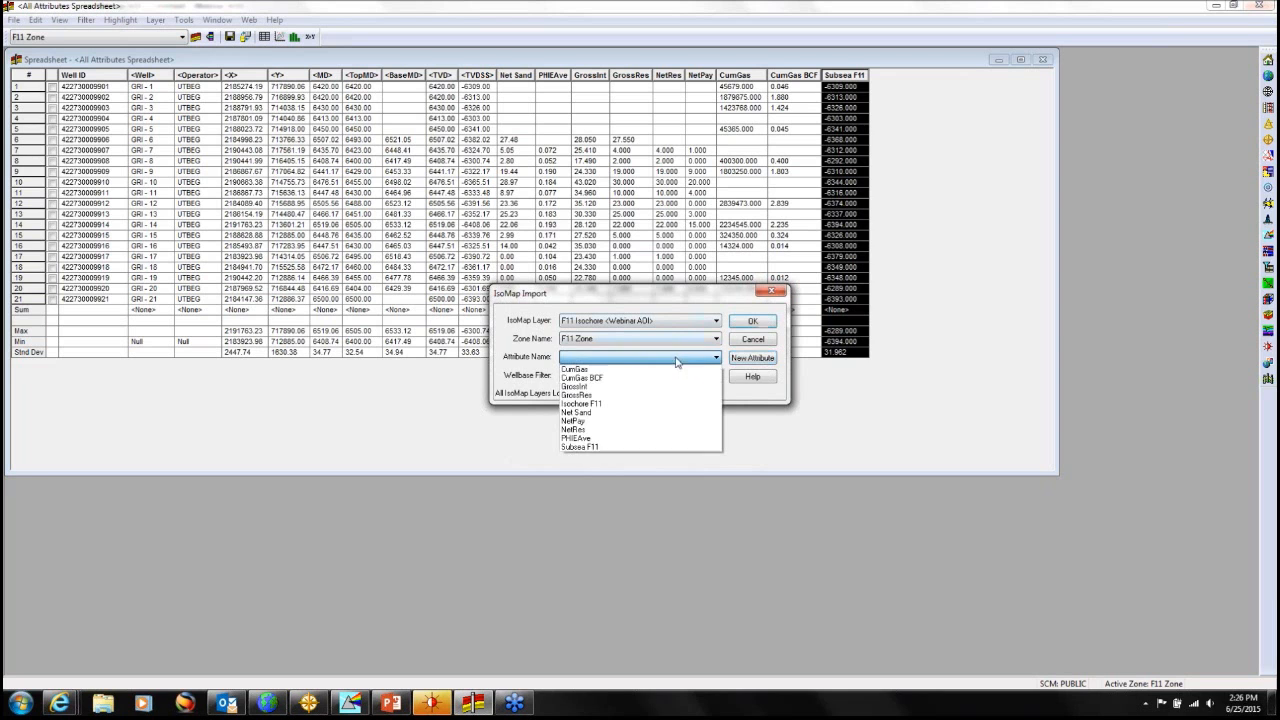
{"action": "left_click", "coordinate": [648, 404]}
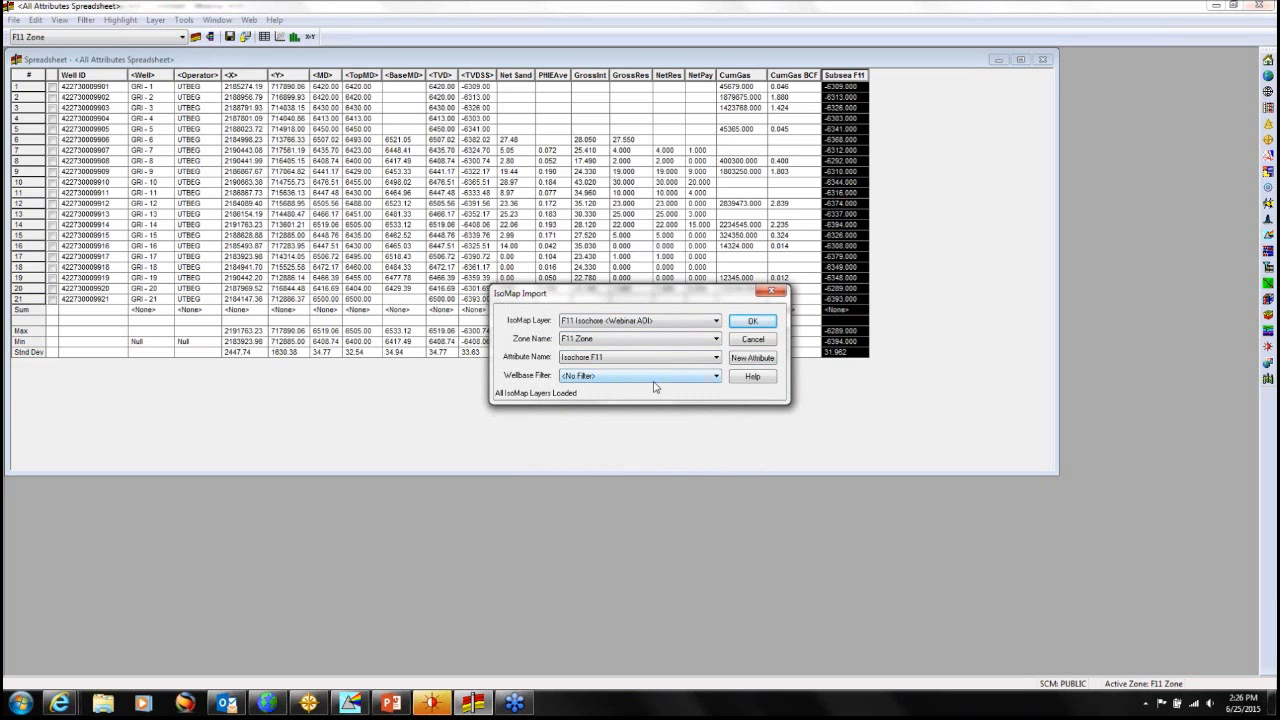
{"action": "left_click", "coordinate": [750, 322]}
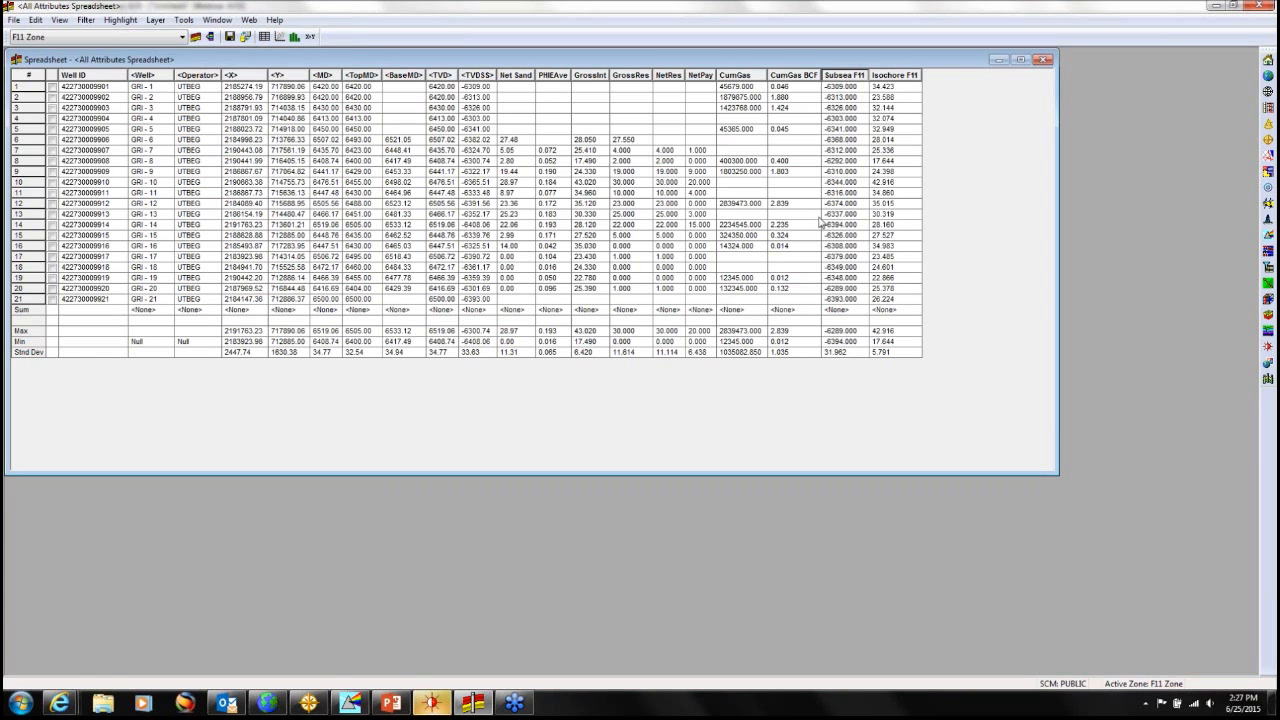
Switch to GeoAtlas and try to update the Well Spots layer.
{"action": "left_click", "coordinate": [427, 709]}
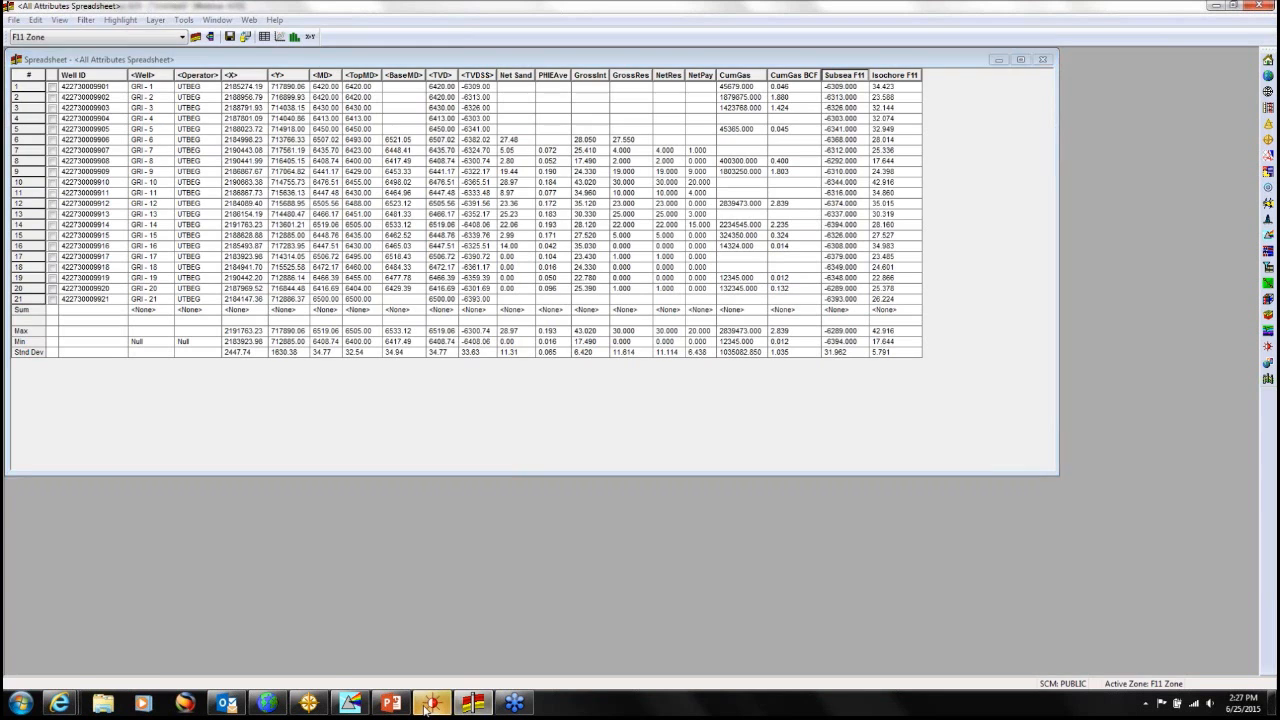
{"action": "left_click", "coordinate": [309, 704]}
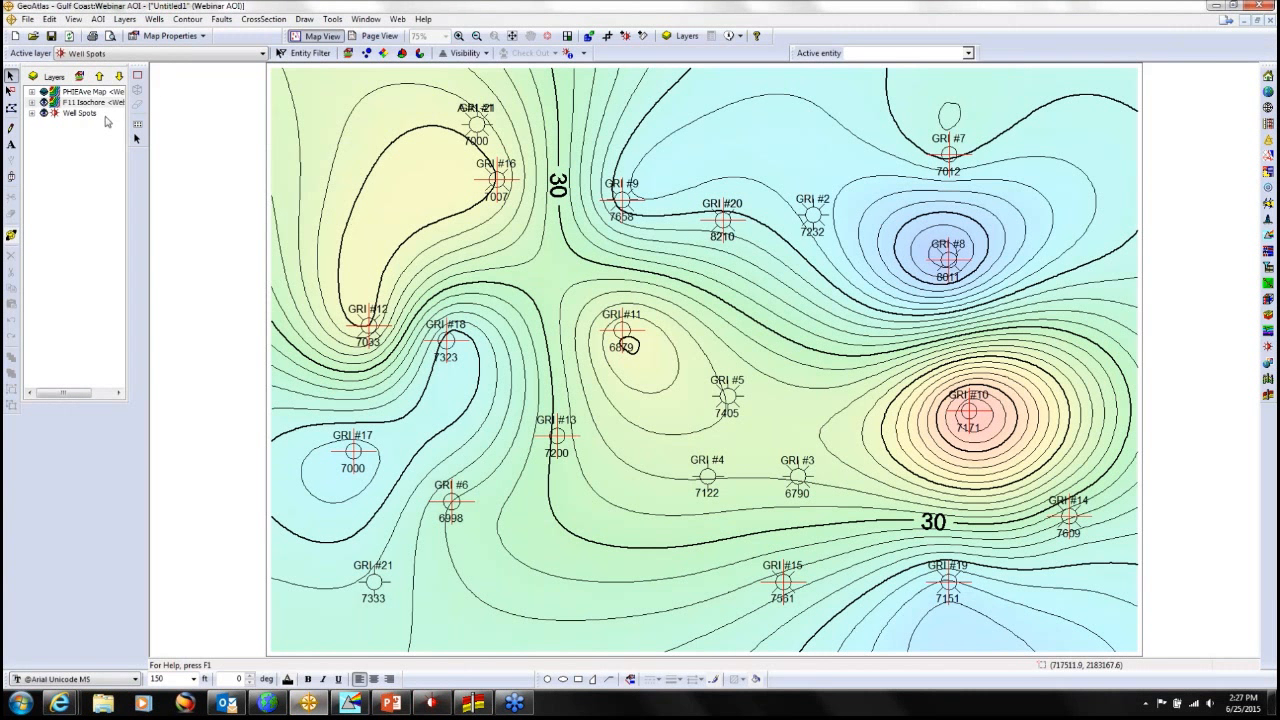
{"action": "left_click", "coordinate": [76, 116]}
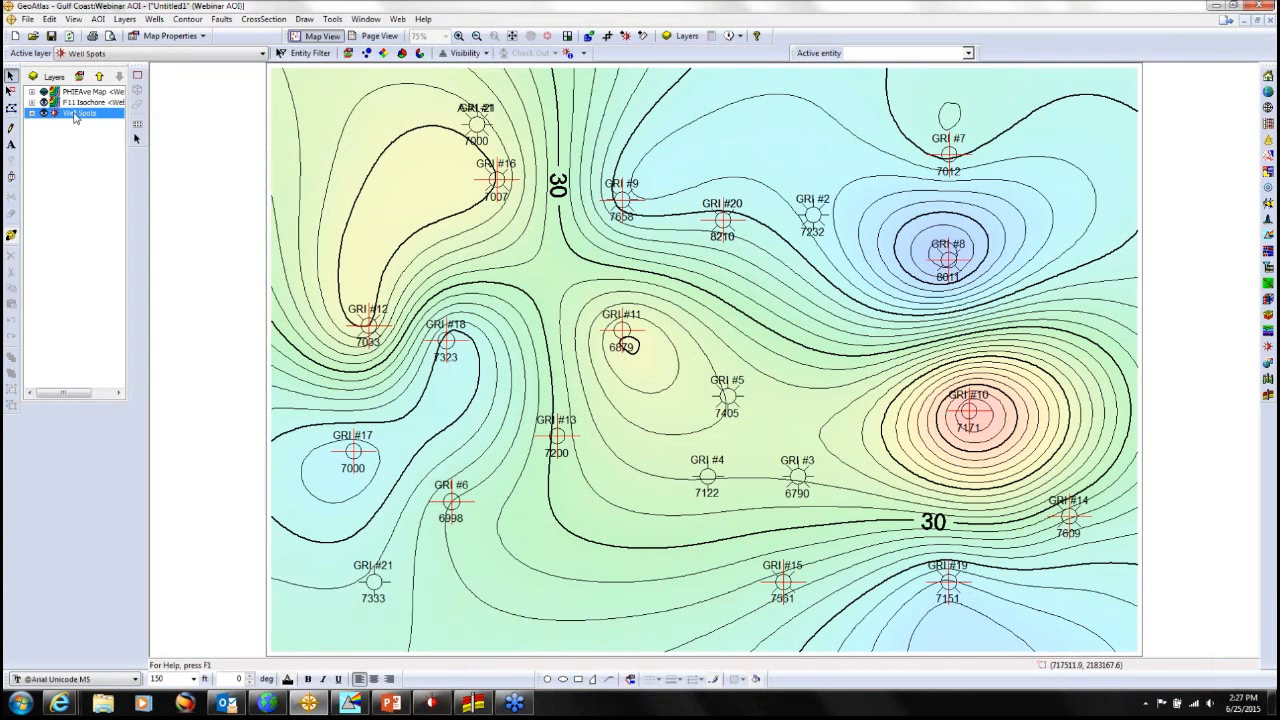
{"action": "right_click", "coordinate": [76, 116]}
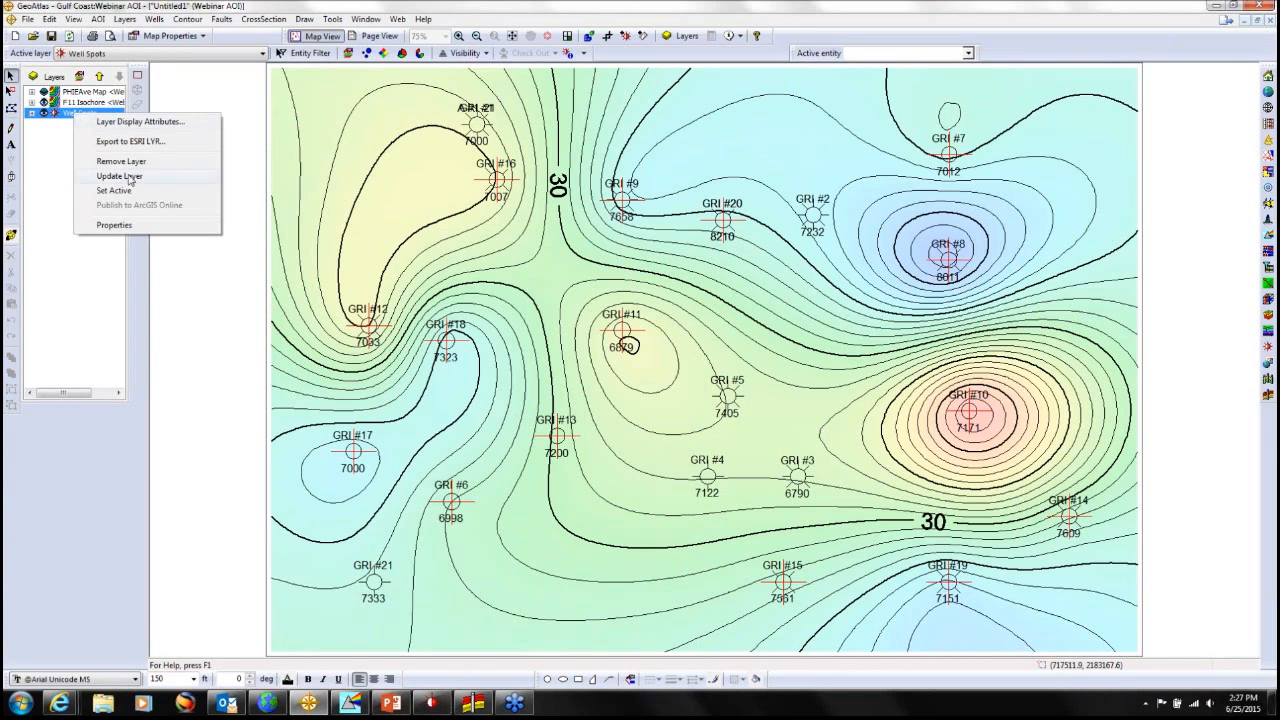
{"action": "left_click", "coordinate": [120, 176]}
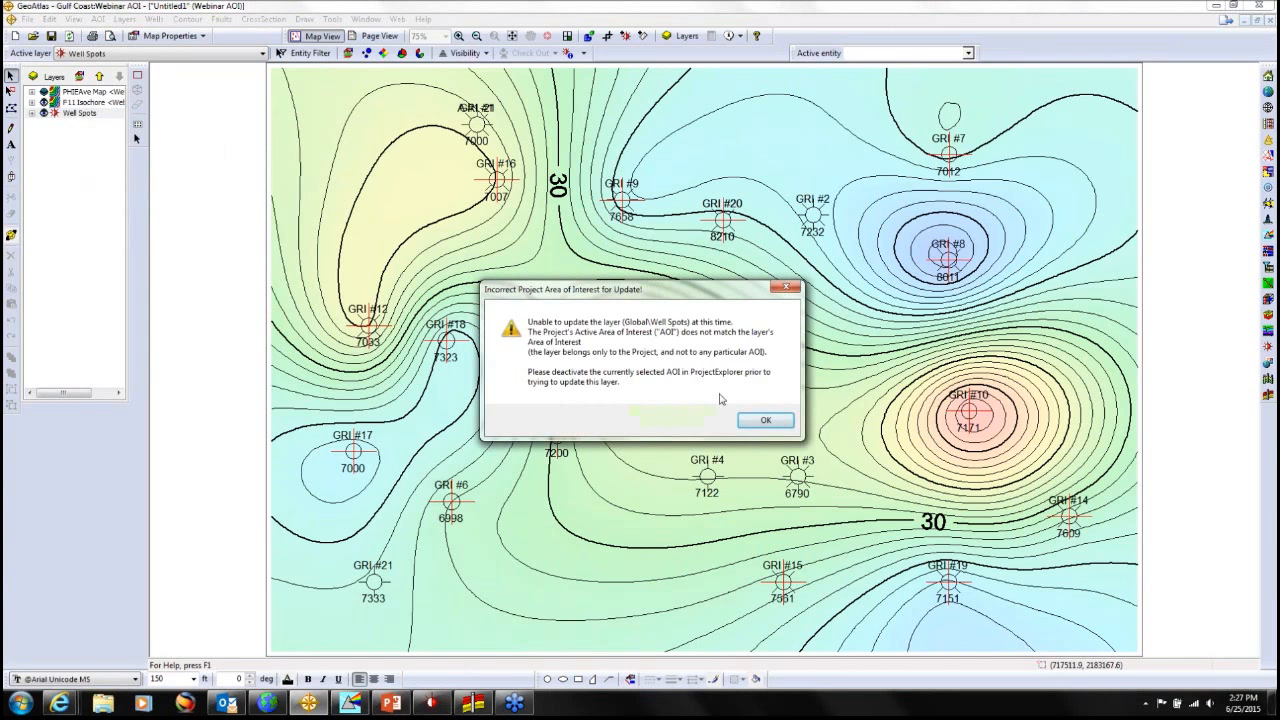
{"action": "left_click", "coordinate": [765, 420]}
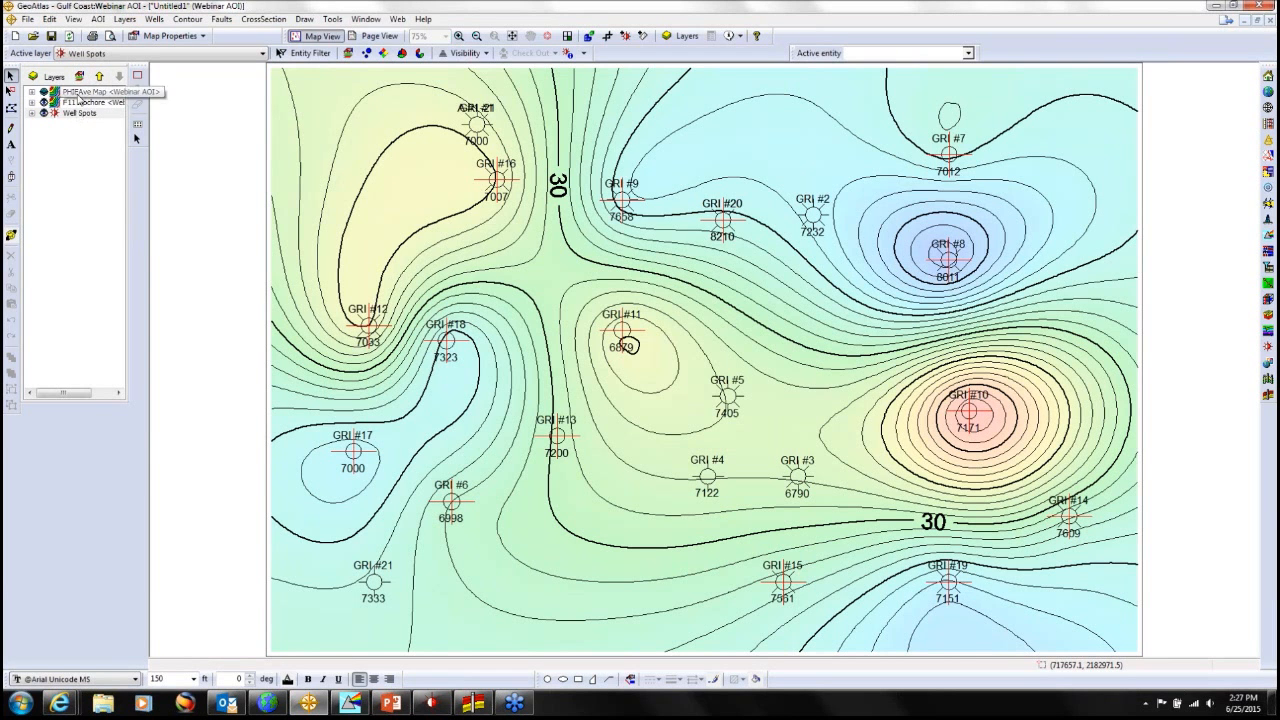
Start a new WellBase layer in GeoAtlas and post F11 Zone's PHIEAve attribute value below the well symbol.
{"action": "left_click", "coordinate": [100, 20]}
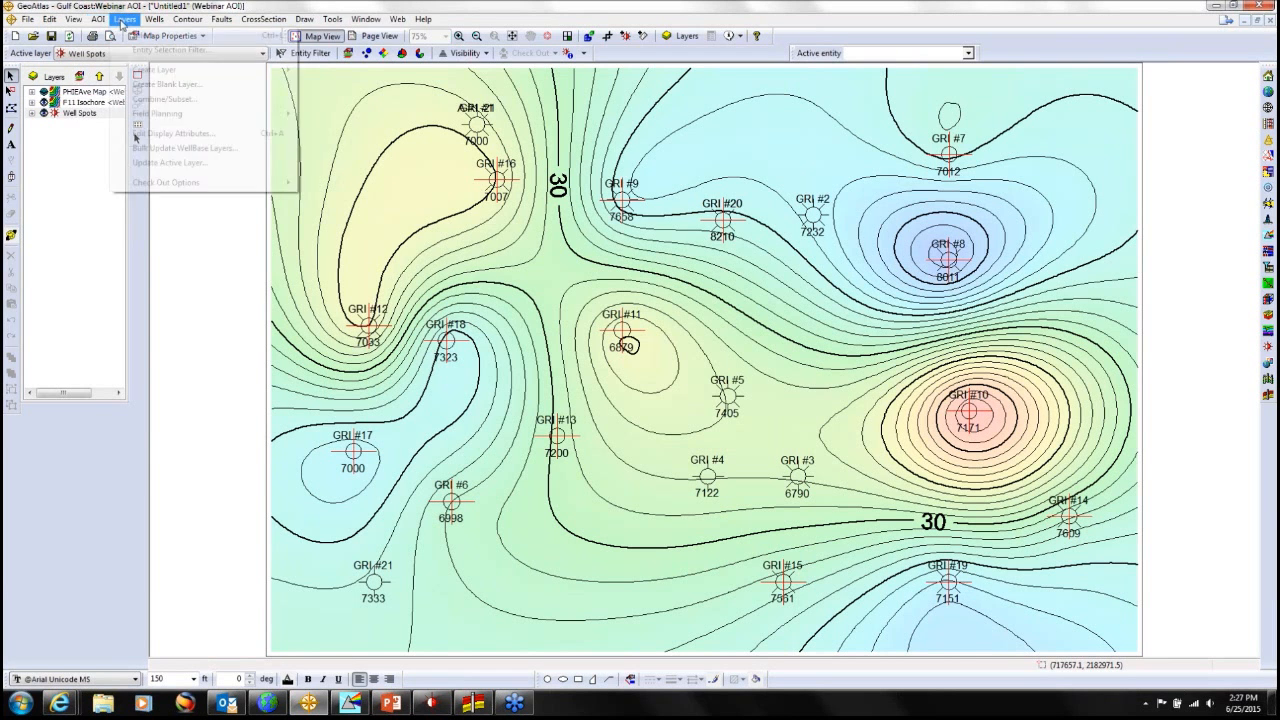
{"action": "left_click", "coordinate": [170, 38]}
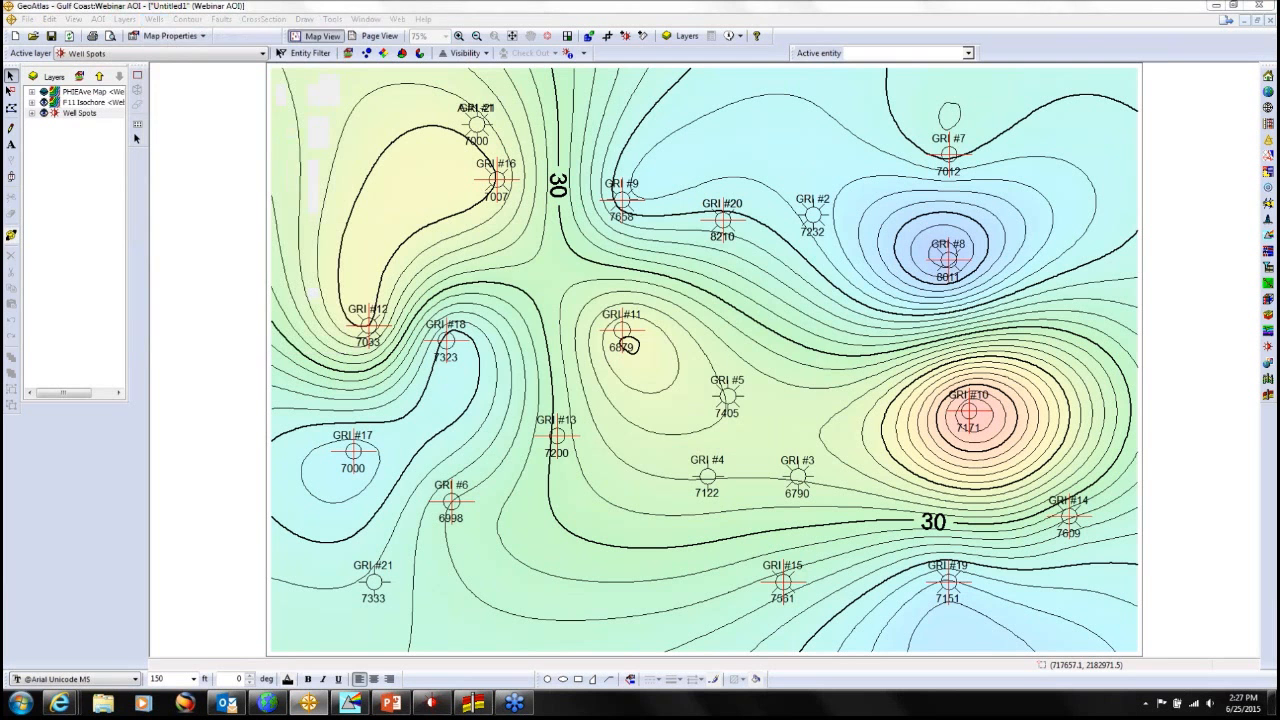
{"action": "left_click", "coordinate": [728, 437]}
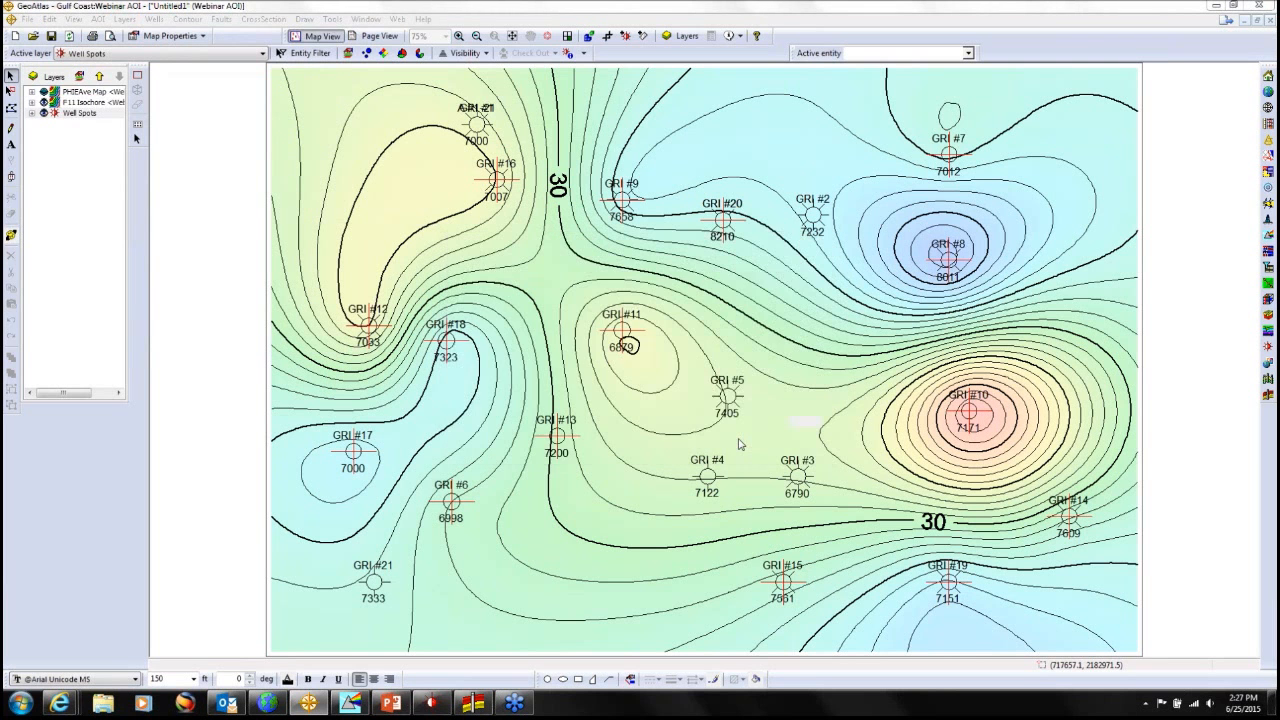
{"action": "scroll", "coordinate": [422, 386], "scroll_direction": "down", "scroll_amount": 3}
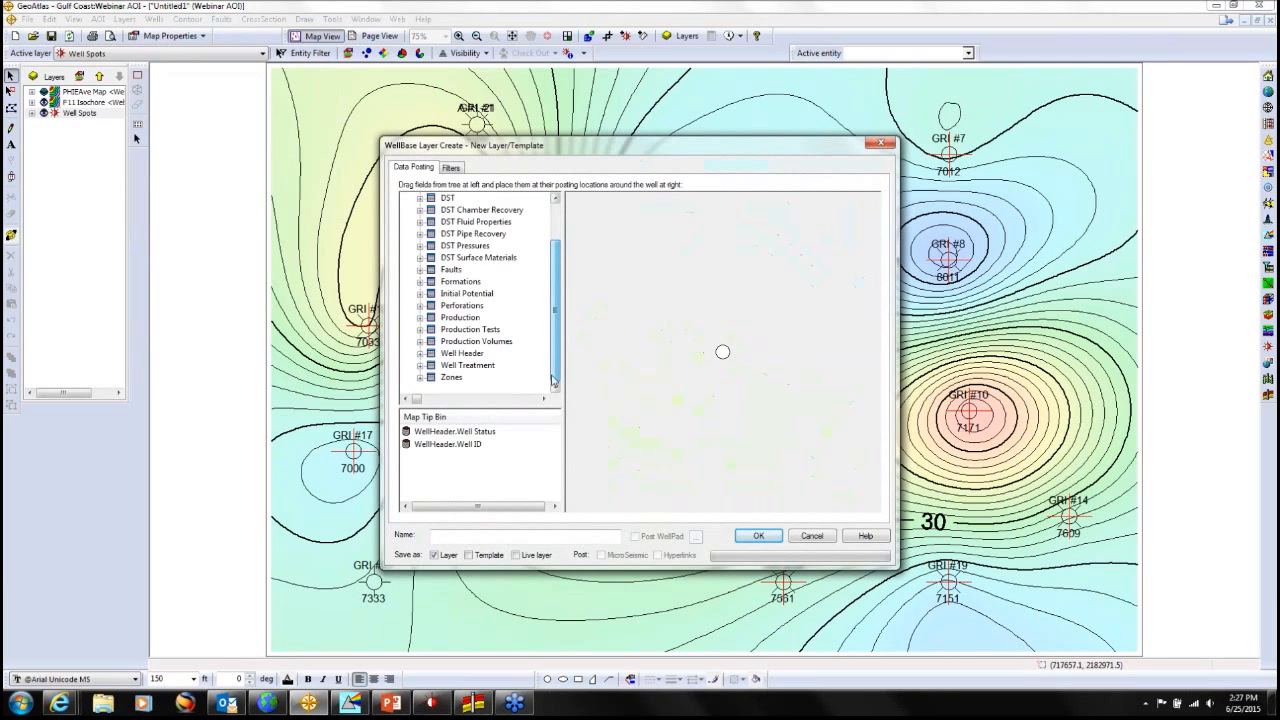
{"action": "left_click", "coordinate": [420, 378]}
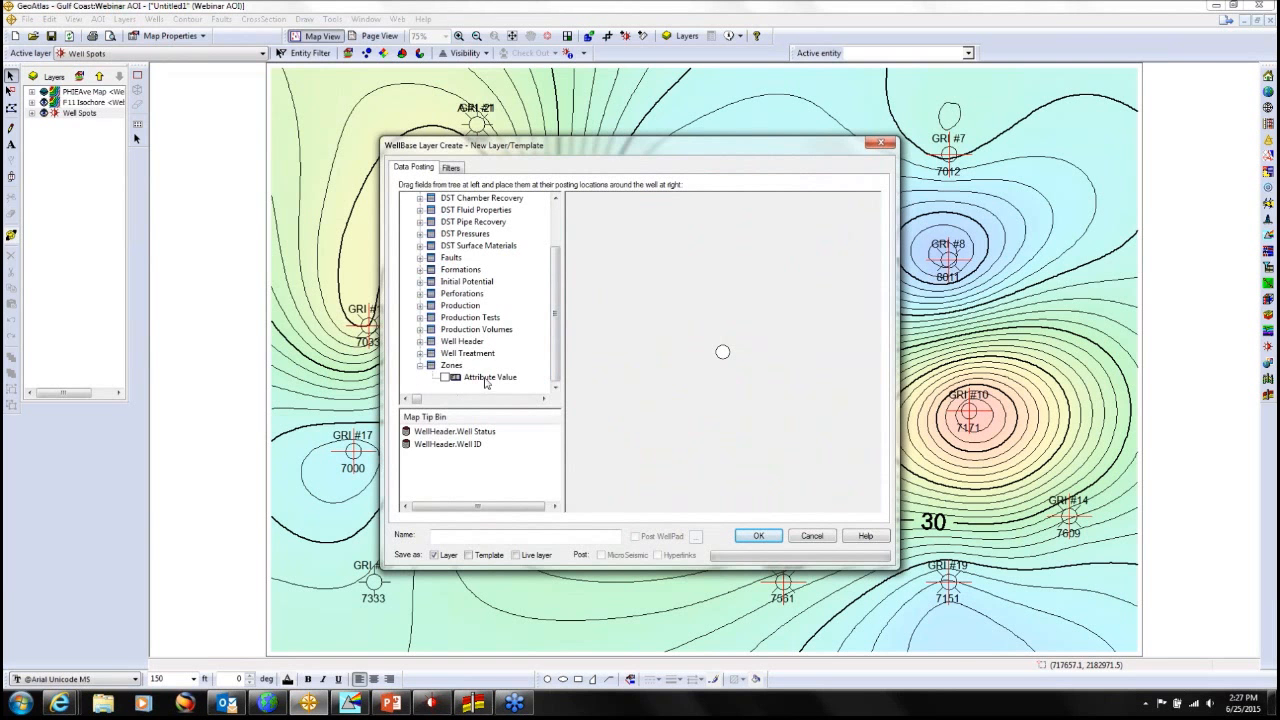
{"action": "left_click_drag", "start_coordinate": [486, 383], "coordinate": [724, 373]}
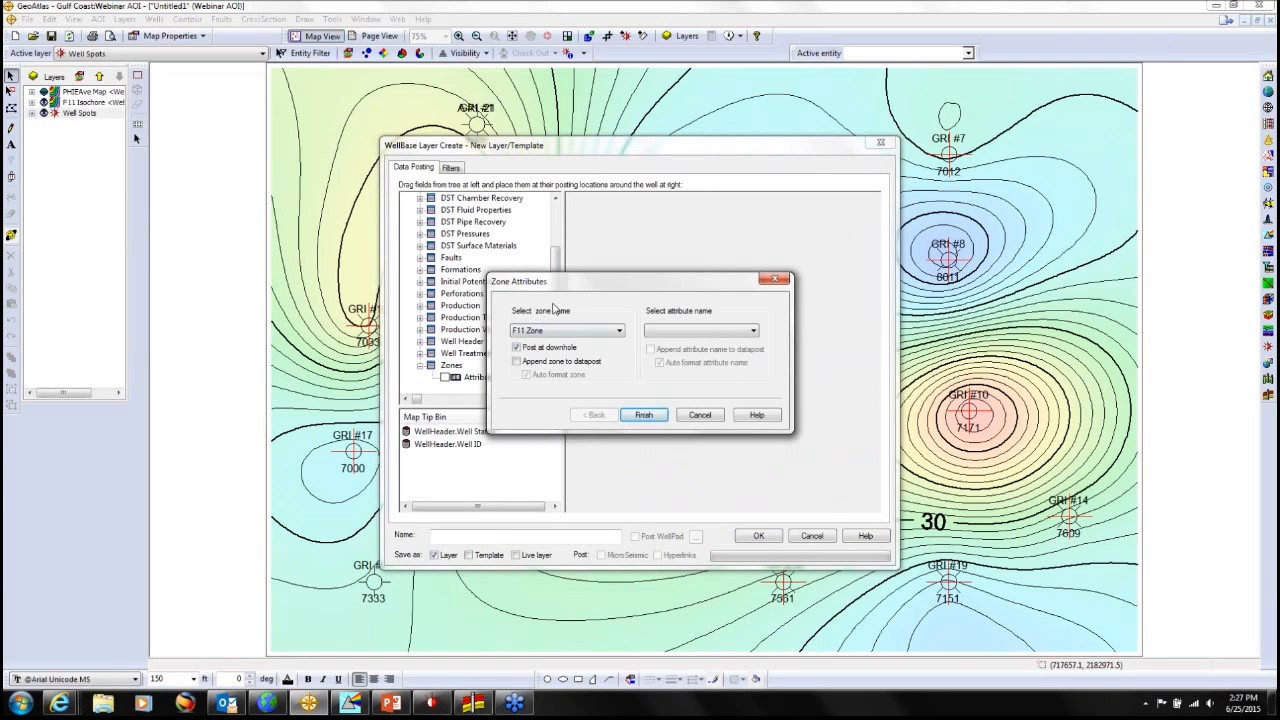
{"action": "left_click", "coordinate": [686, 333]}
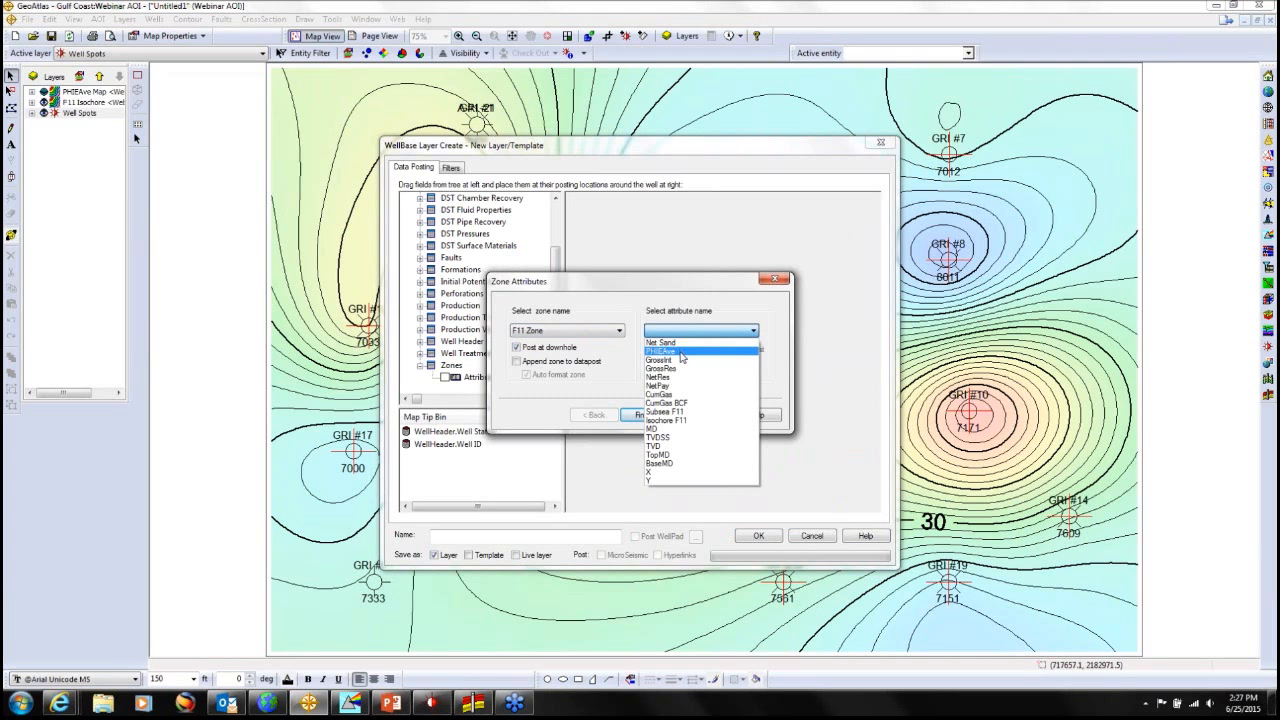
{"action": "left_click", "coordinate": [682, 353]}
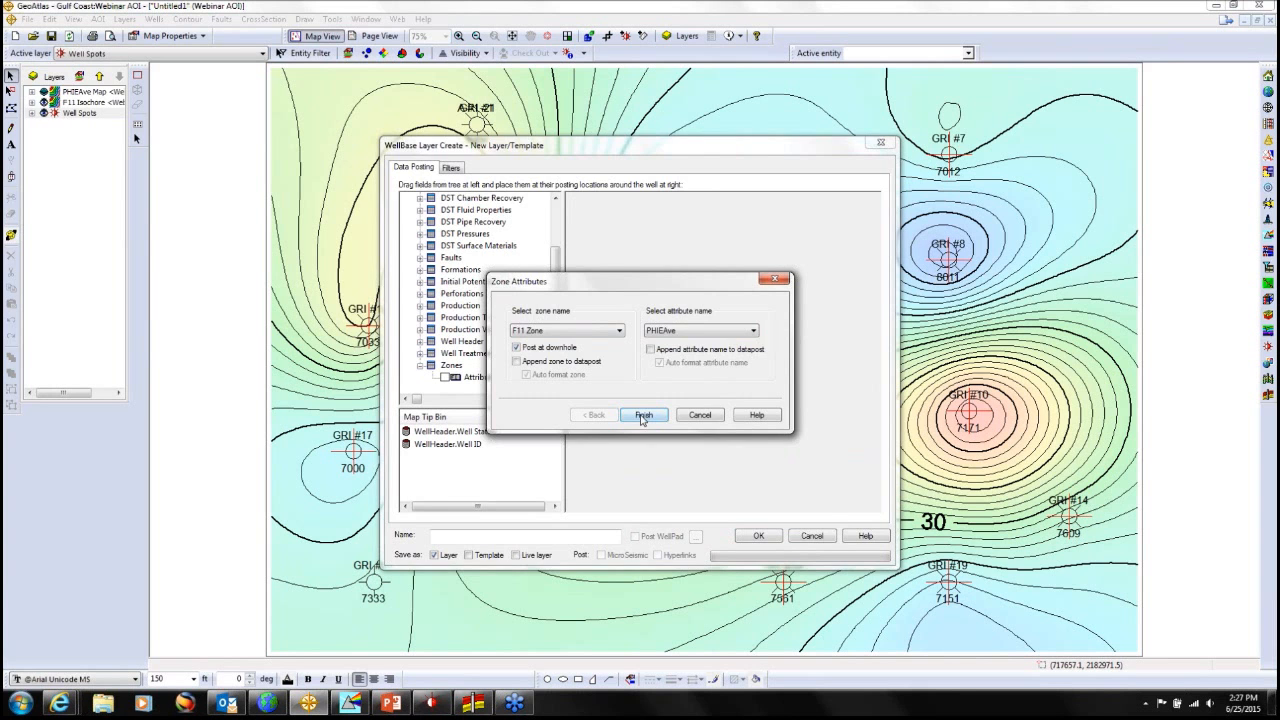
{"action": "left_click", "coordinate": [643, 415]}
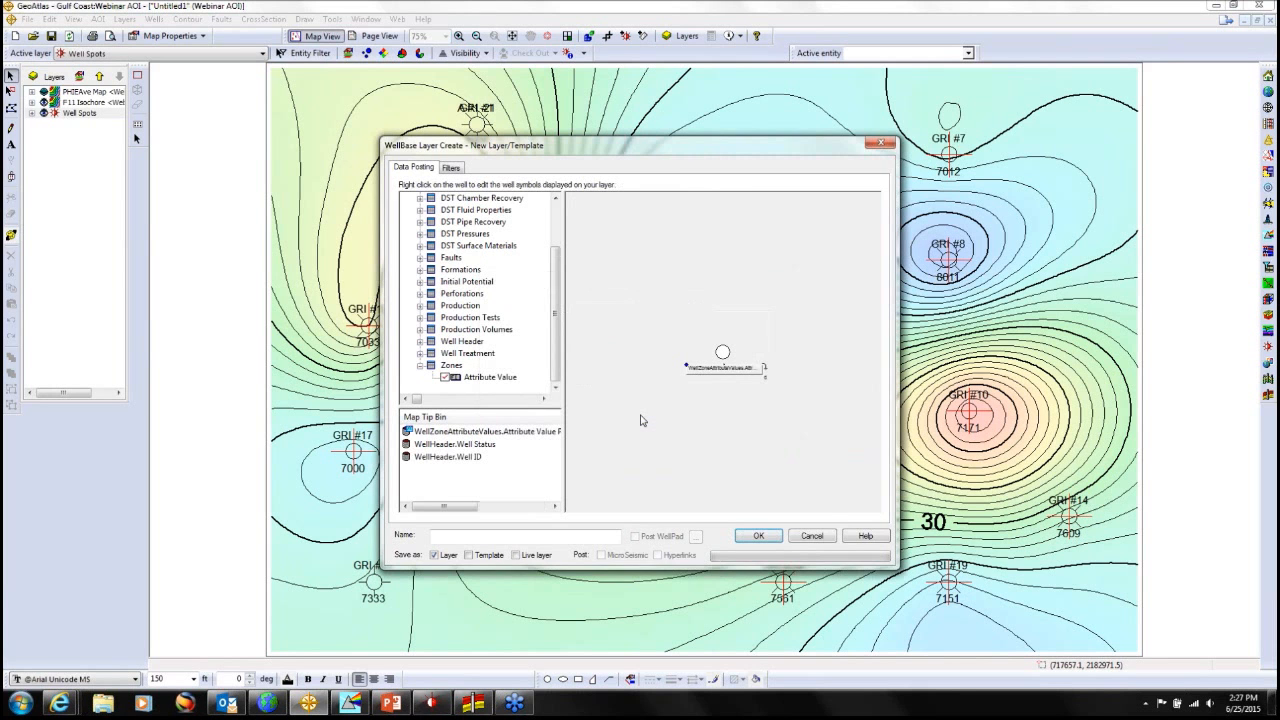
Move the PHIEAve posting closer beneath the well symbol and confirm its F11 Zone attribute settings.
{"action": "left_click", "coordinate": [736, 376]}
{"action": "left_click_drag", "start_coordinate": [736, 375], "coordinate": [736, 370]}
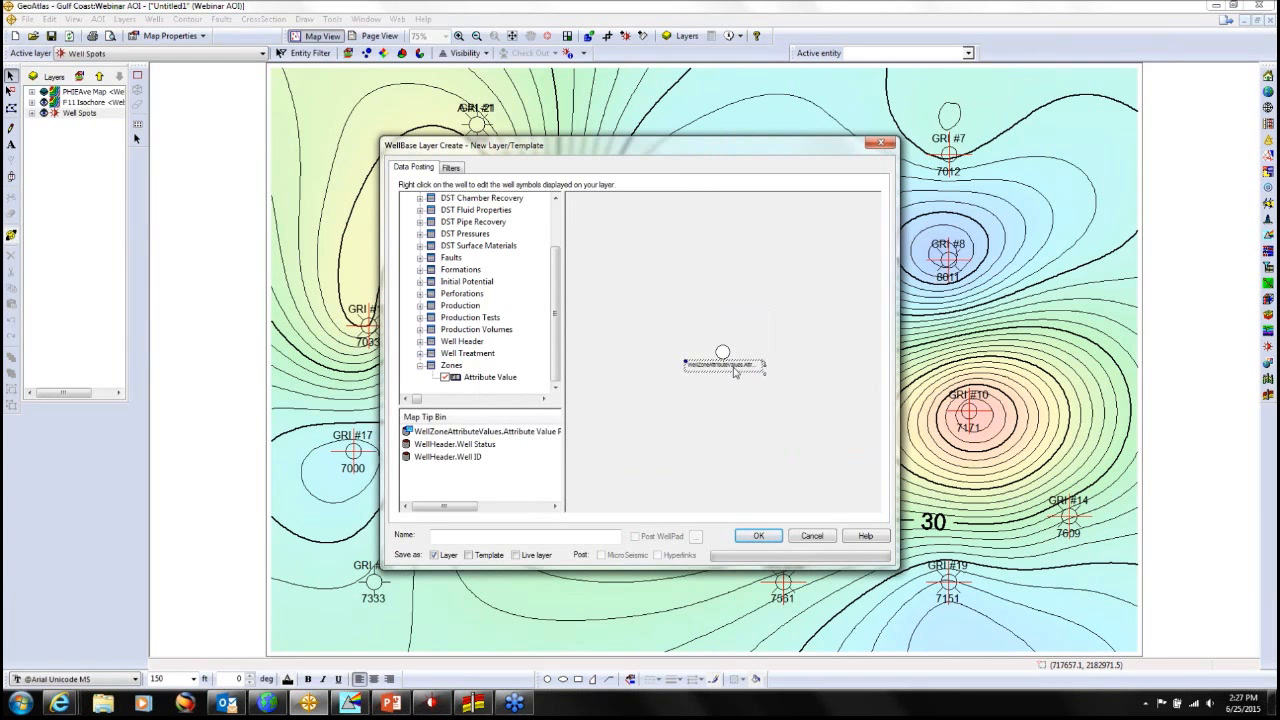
{"action": "left_click_drag", "start_coordinate": [494, 385], "coordinate": [728, 408]}
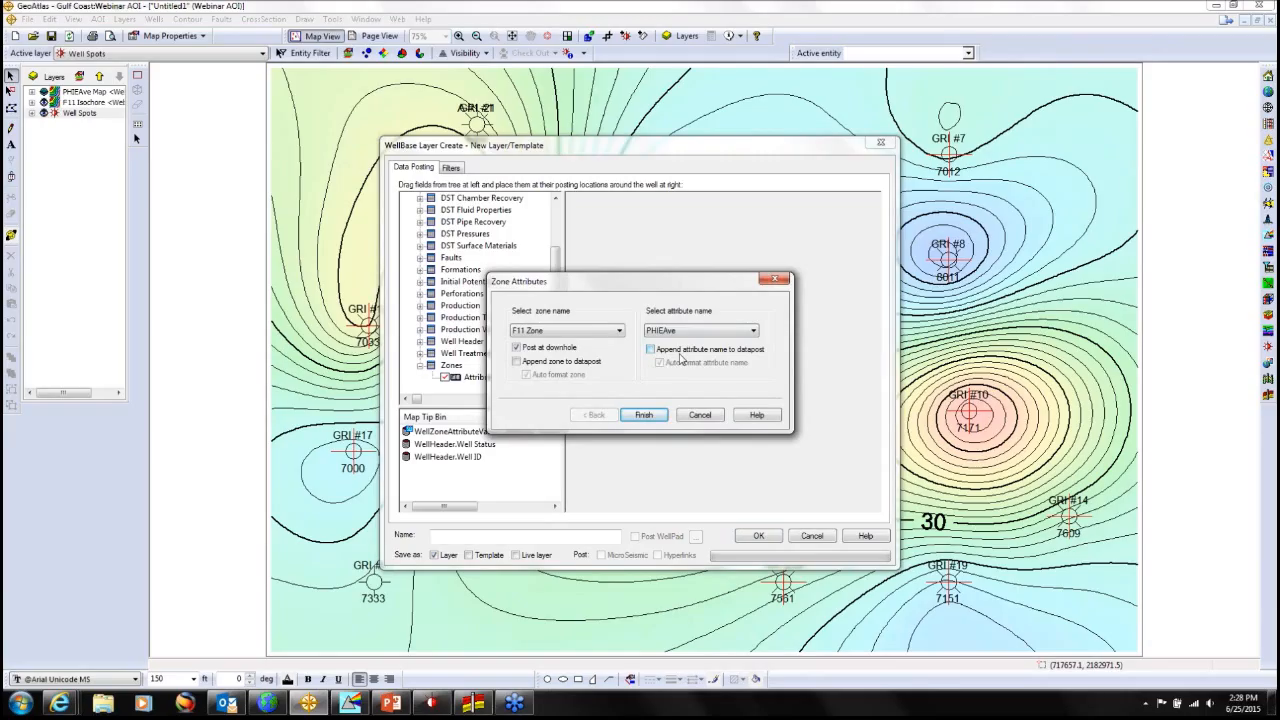
{"action": "left_click", "coordinate": [644, 414]}
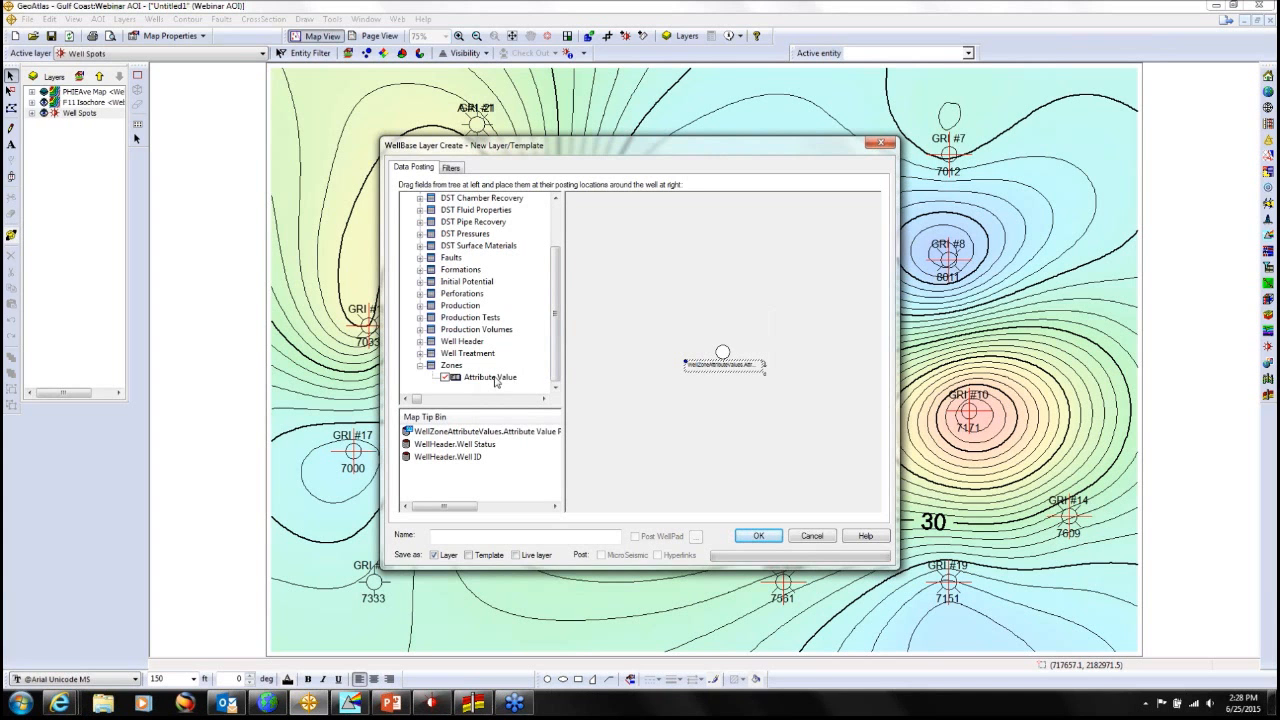
Add F11 Zone's Net Sand and CumGas BCF attribute values to the layer's map tips.
{"action": "left_click_drag", "start_coordinate": [495, 378], "coordinate": [498, 468]}
{"action": "left_click", "coordinate": [717, 331]}
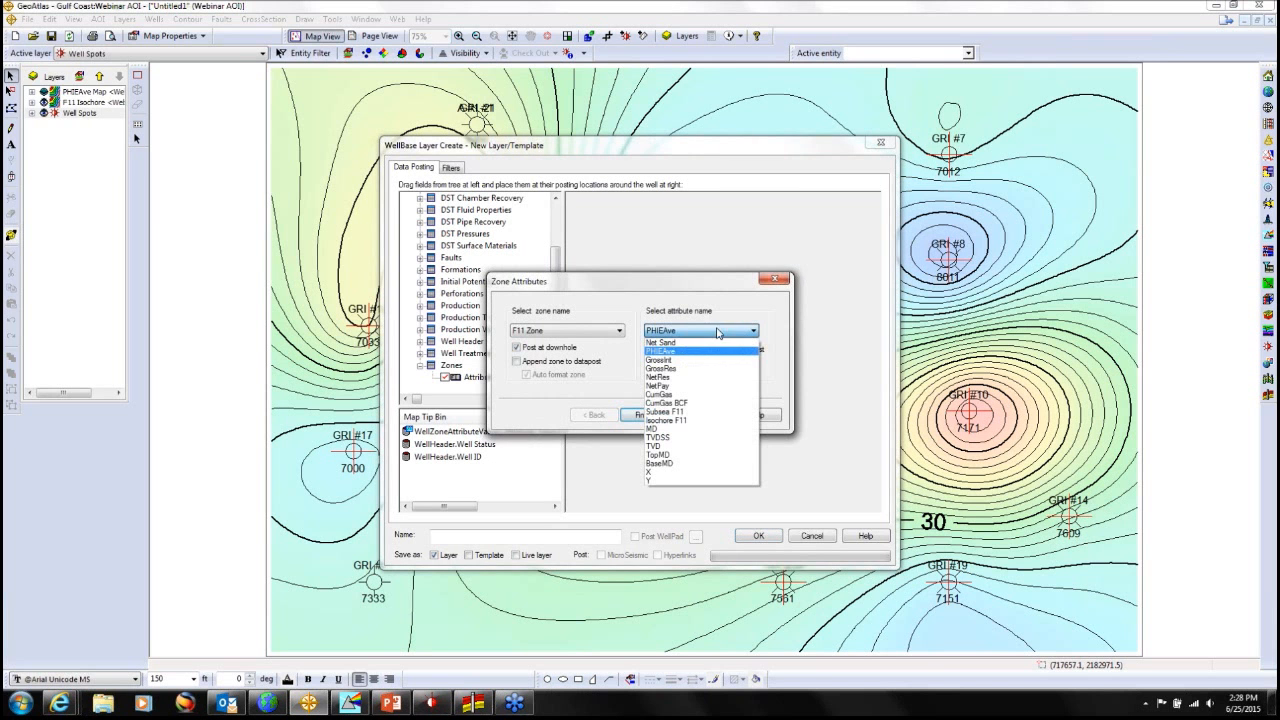
{"action": "left_click", "coordinate": [667, 343]}
{"action": "left_click", "coordinate": [645, 415]}
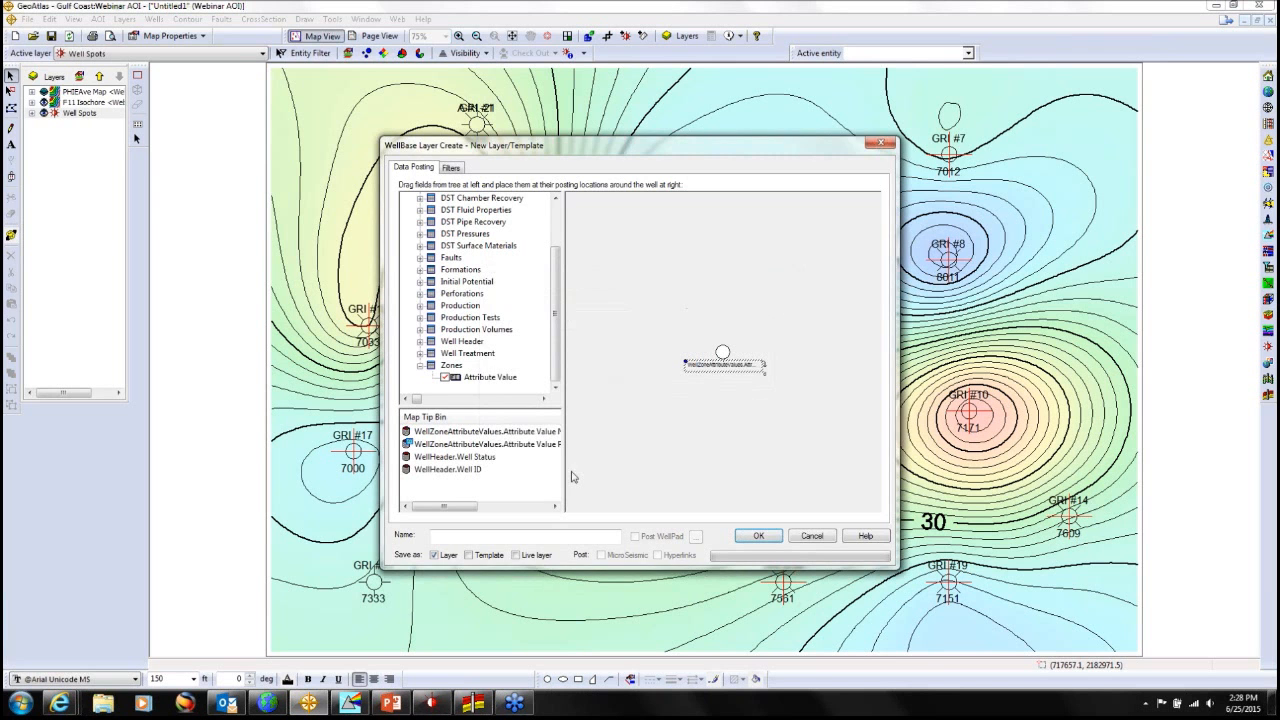
{"action": "double_click", "coordinate": [500, 445]}
{"action": "left_click", "coordinate": [680, 333]}
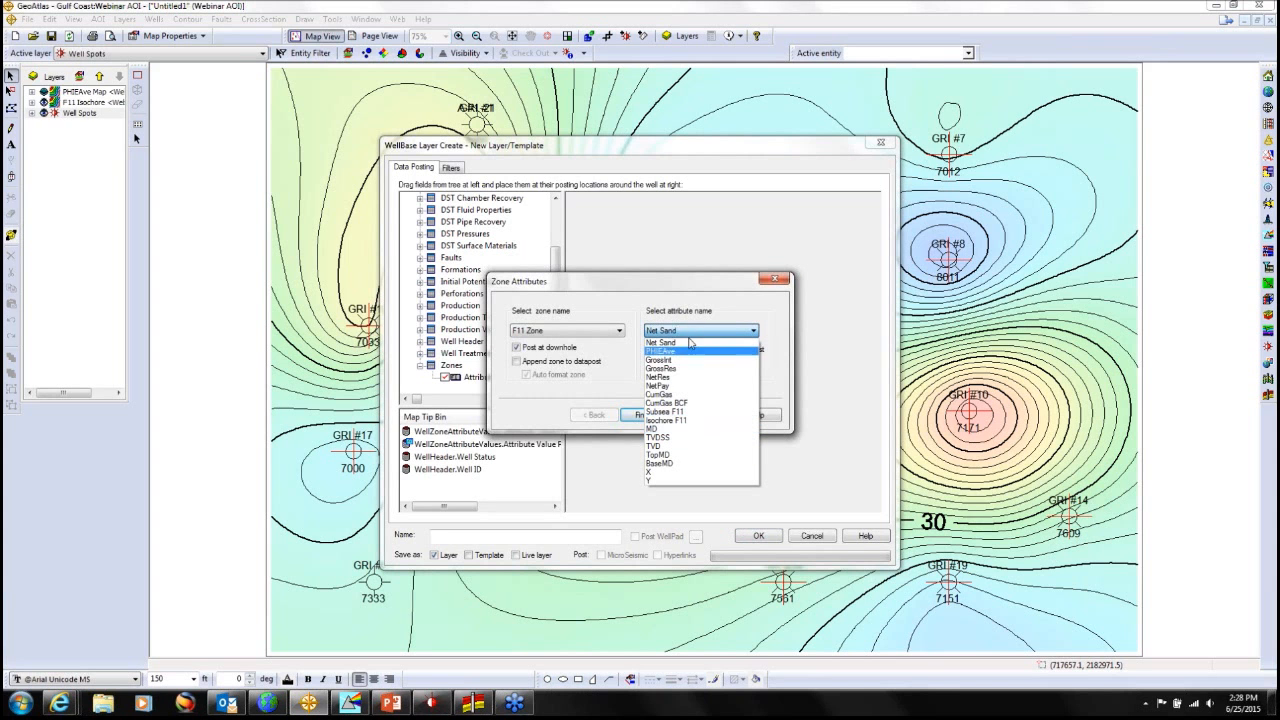
{"action": "left_click", "coordinate": [685, 403]}
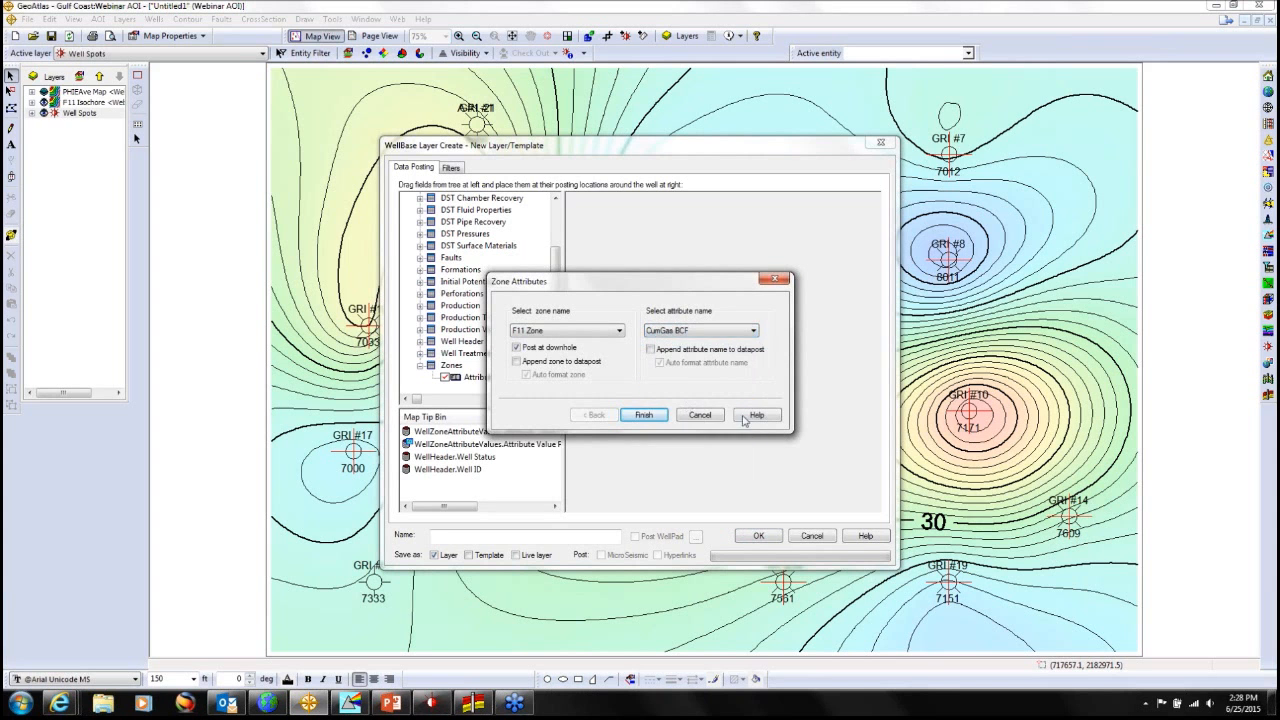
{"action": "left_click", "coordinate": [644, 415]}
Create the WellBase layer under the name F11 Wellspots and hide the old Well Spots layer.
{"action": "left_click", "coordinate": [537, 533]}
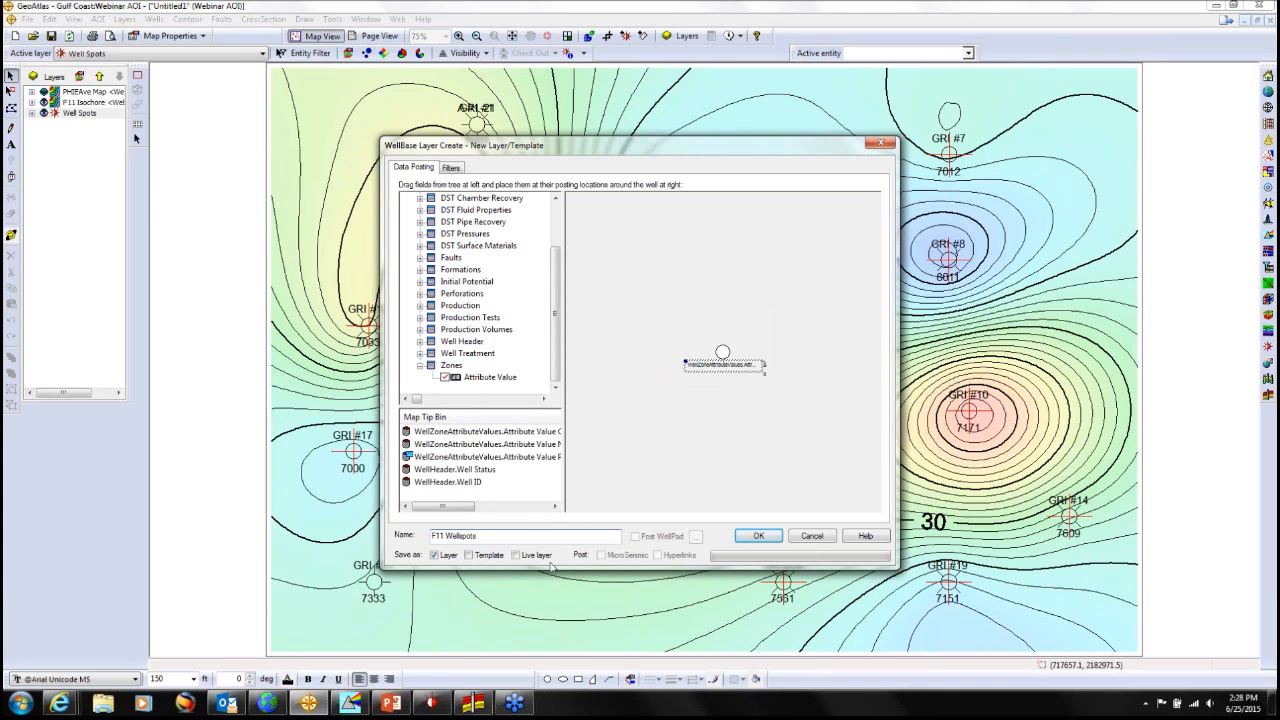
{"action": "left_click", "coordinate": [765, 540]}
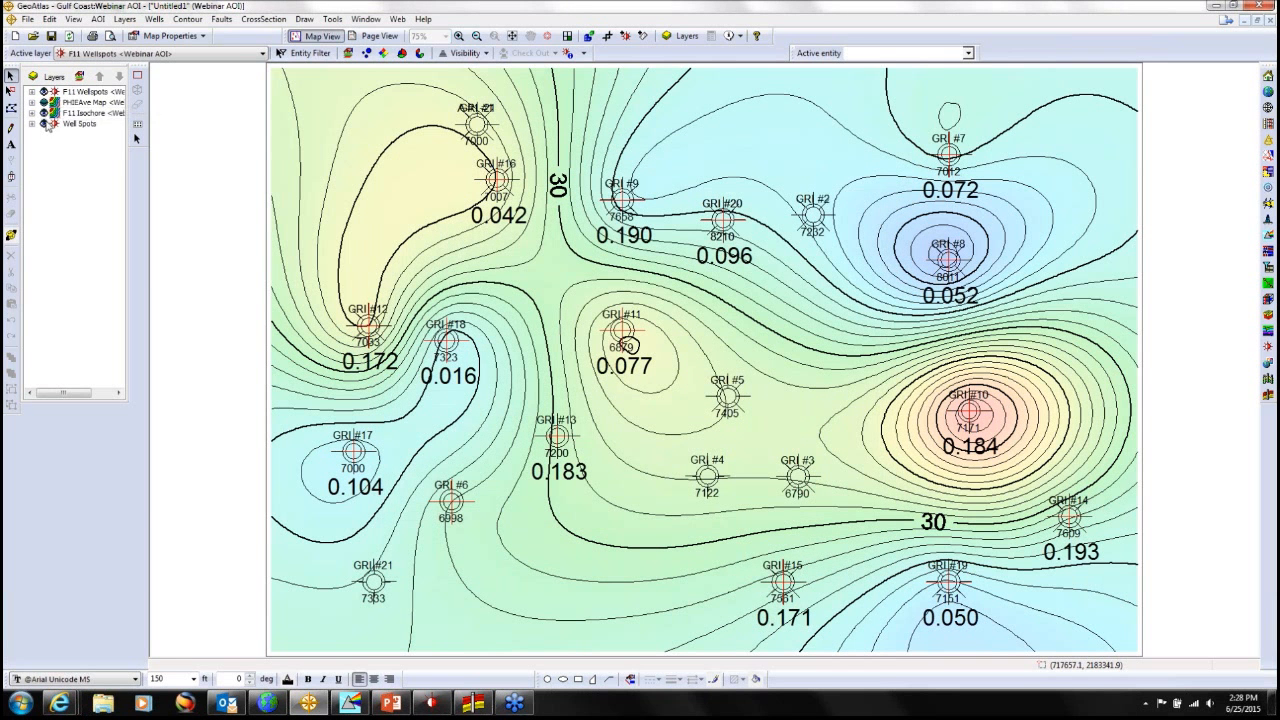
{"action": "left_click", "coordinate": [48, 123]}
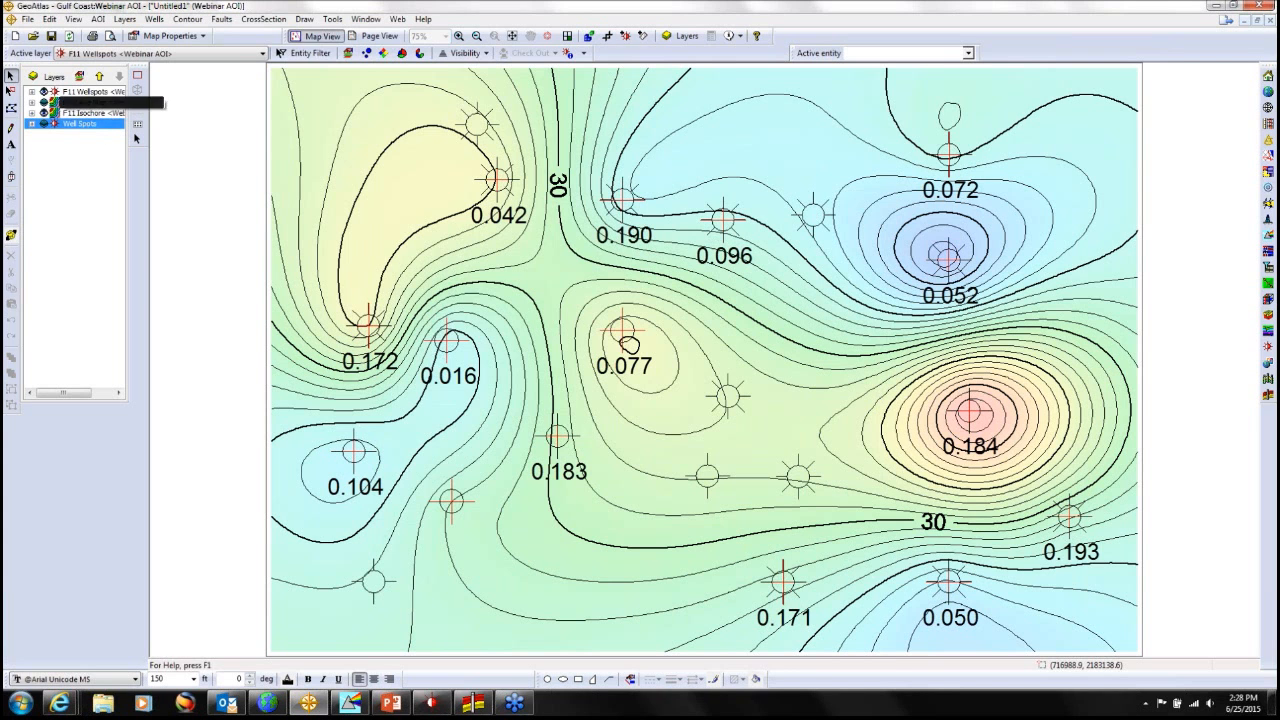
Enable bubble symbols for F11 Wellspots' straight hole wells, based on the F11 Zone CumGas BCF attribute value.
{"action": "left_click", "coordinate": [366, 55]}
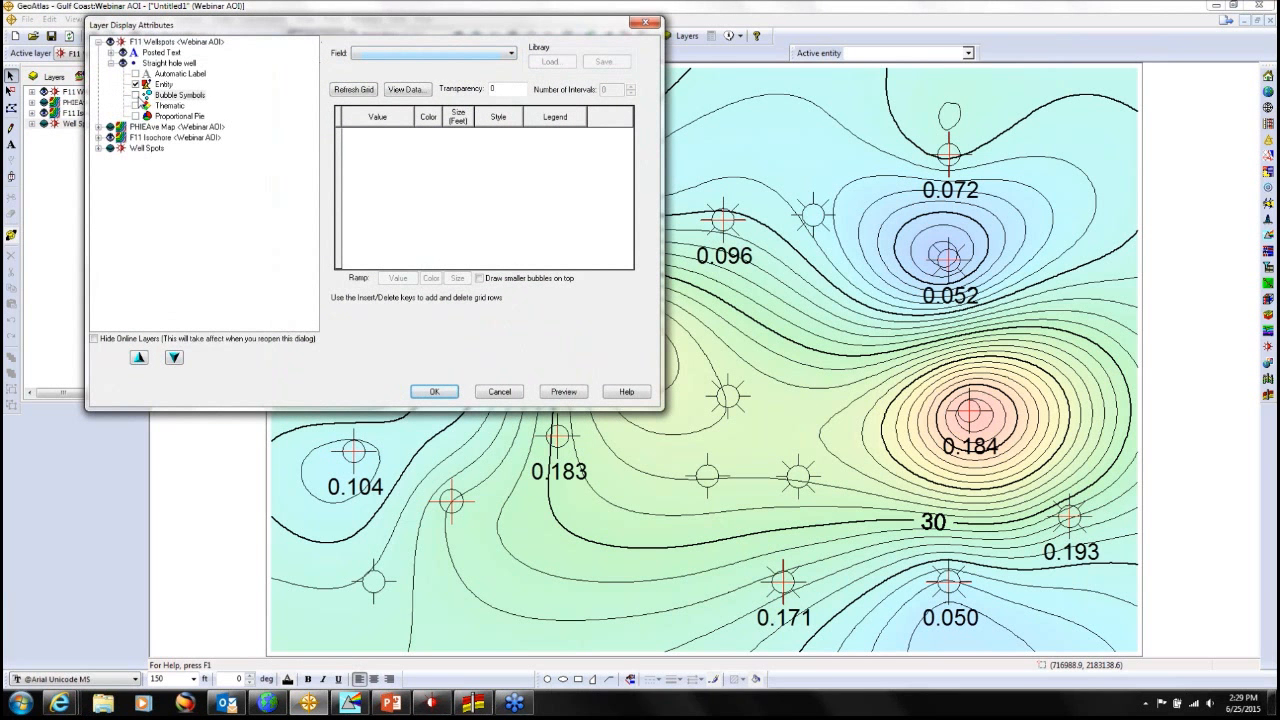
{"action": "left_click", "coordinate": [136, 95]}
{"action": "left_click", "coordinate": [402, 55]}
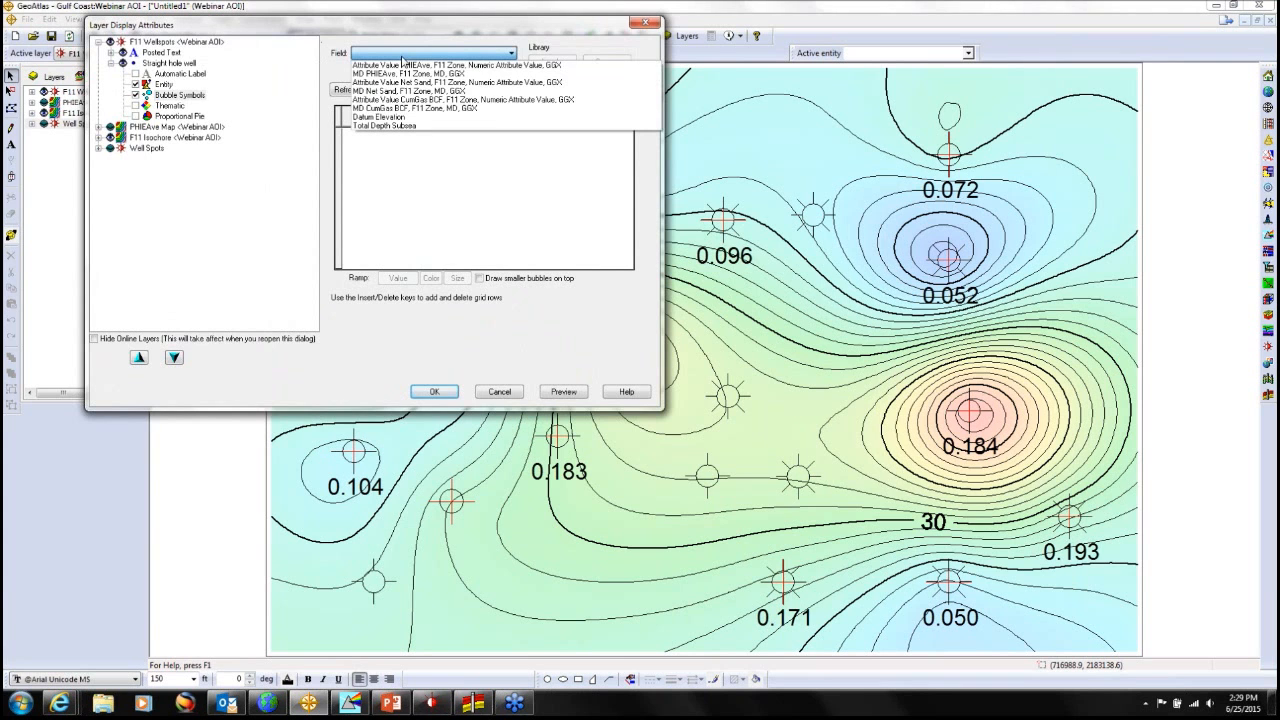
{"action": "left_click", "coordinate": [484, 100]}
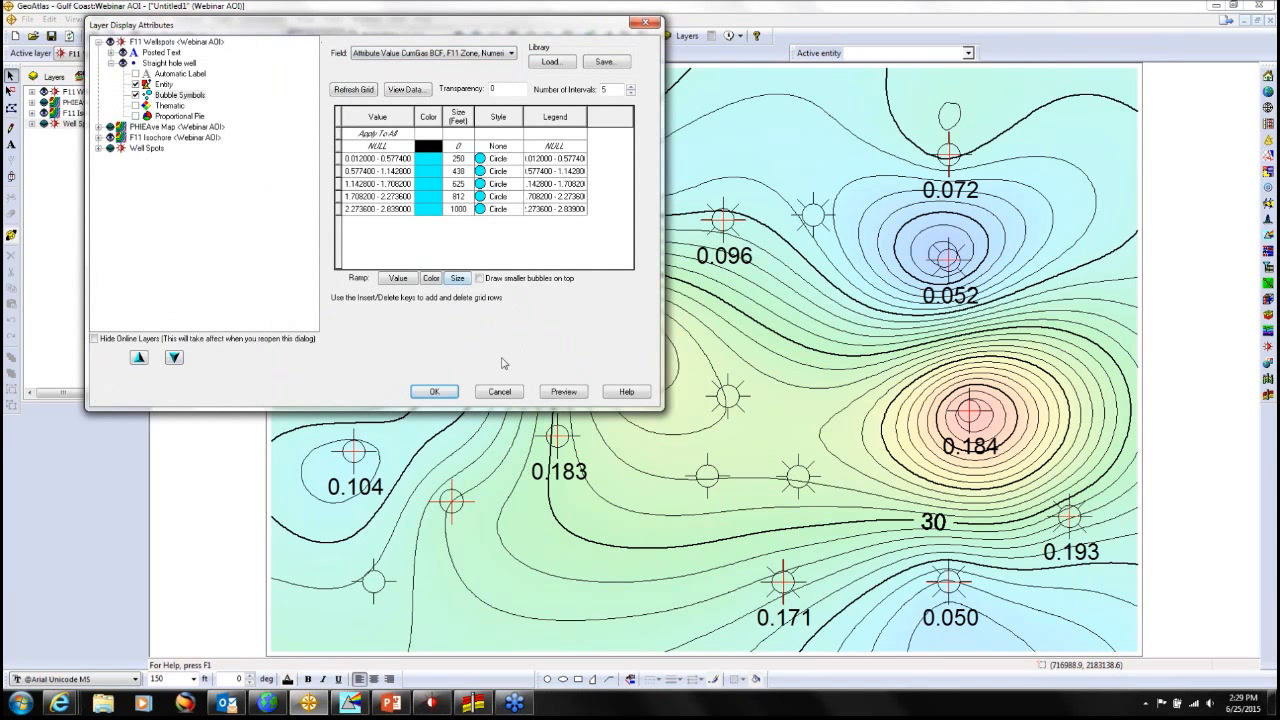
Ramp the bubble colors from light cyan for the lowest interval to dark blue for the highest, preview the map and apply the settings.
{"action": "left_click", "coordinate": [440, 164]}
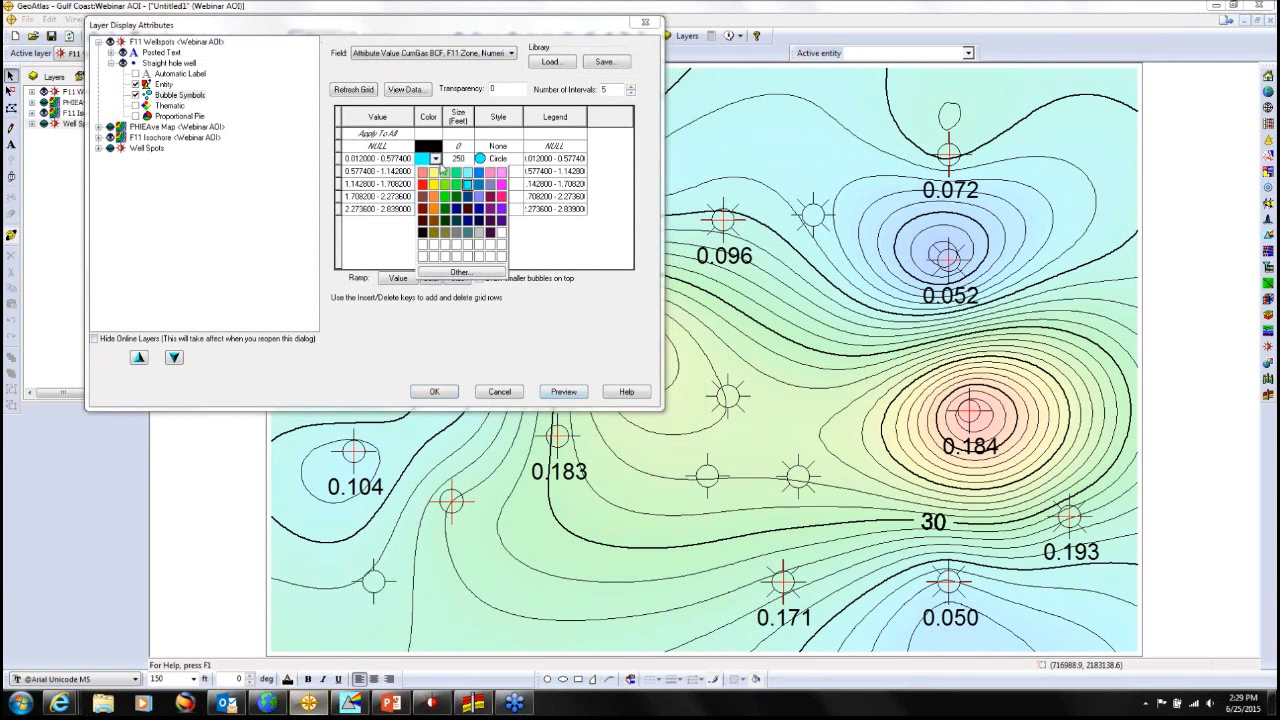
{"action": "left_click", "coordinate": [467, 184]}
{"action": "left_click", "coordinate": [435, 208]}
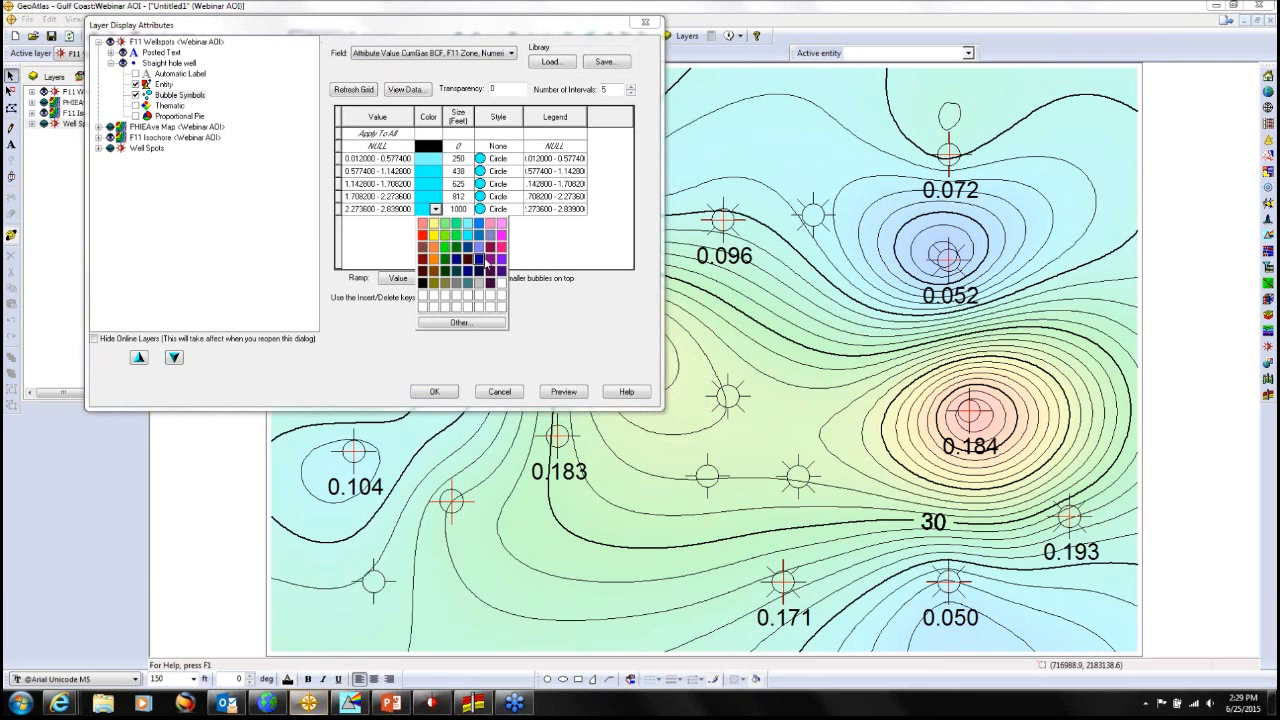
{"action": "left_click", "coordinate": [478, 258]}
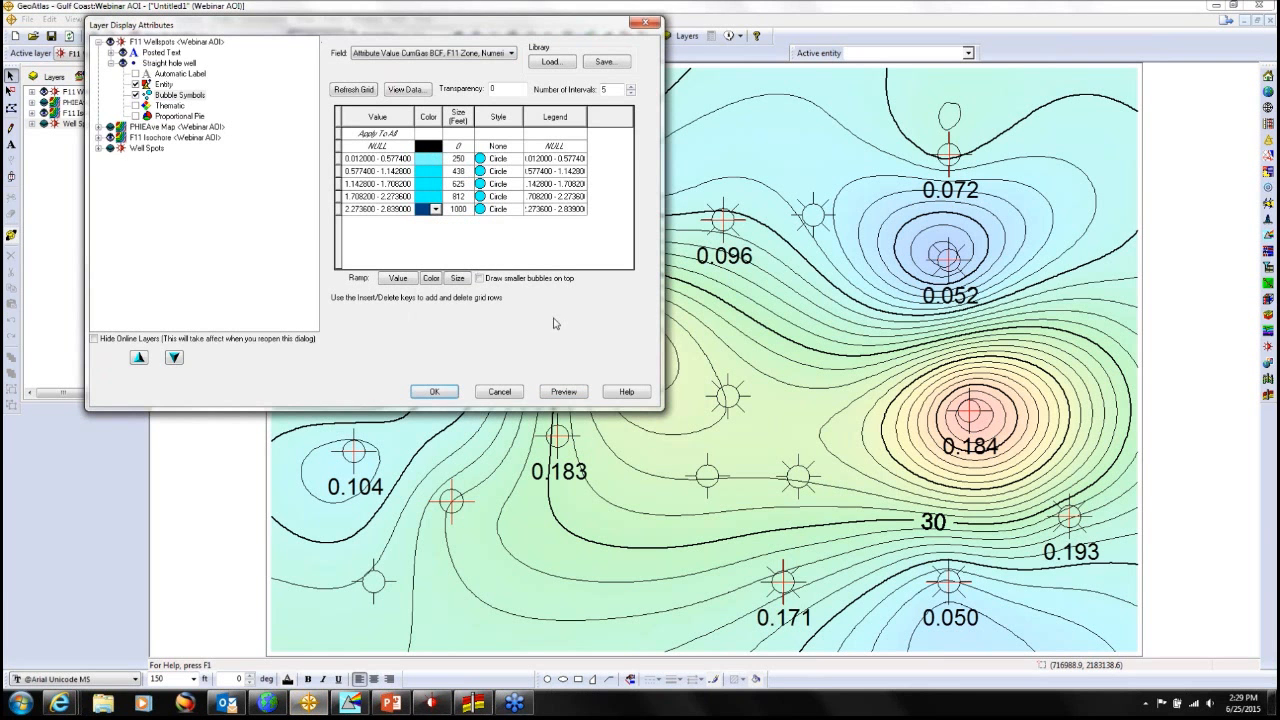
{"action": "left_click", "coordinate": [431, 279]}
{"action": "left_click", "coordinate": [563, 391]}
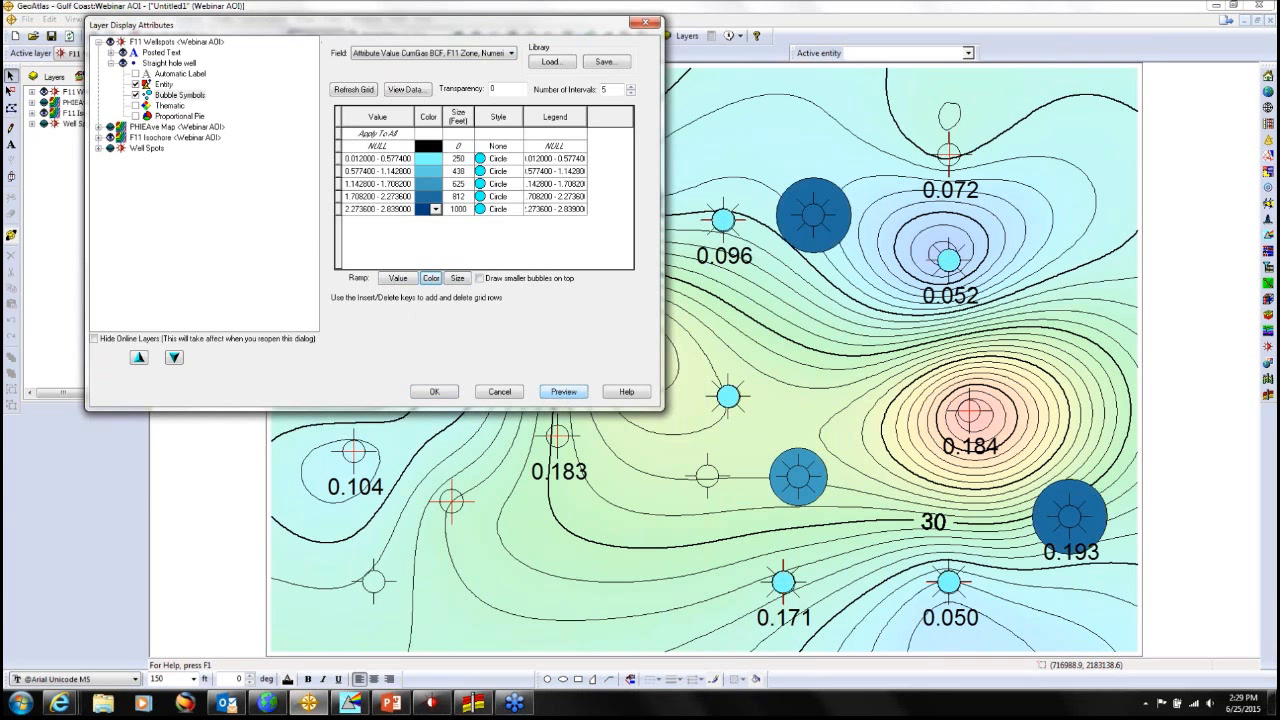
{"action": "left_click_drag", "start_coordinate": [348, 24], "coordinate": [292, 194]}
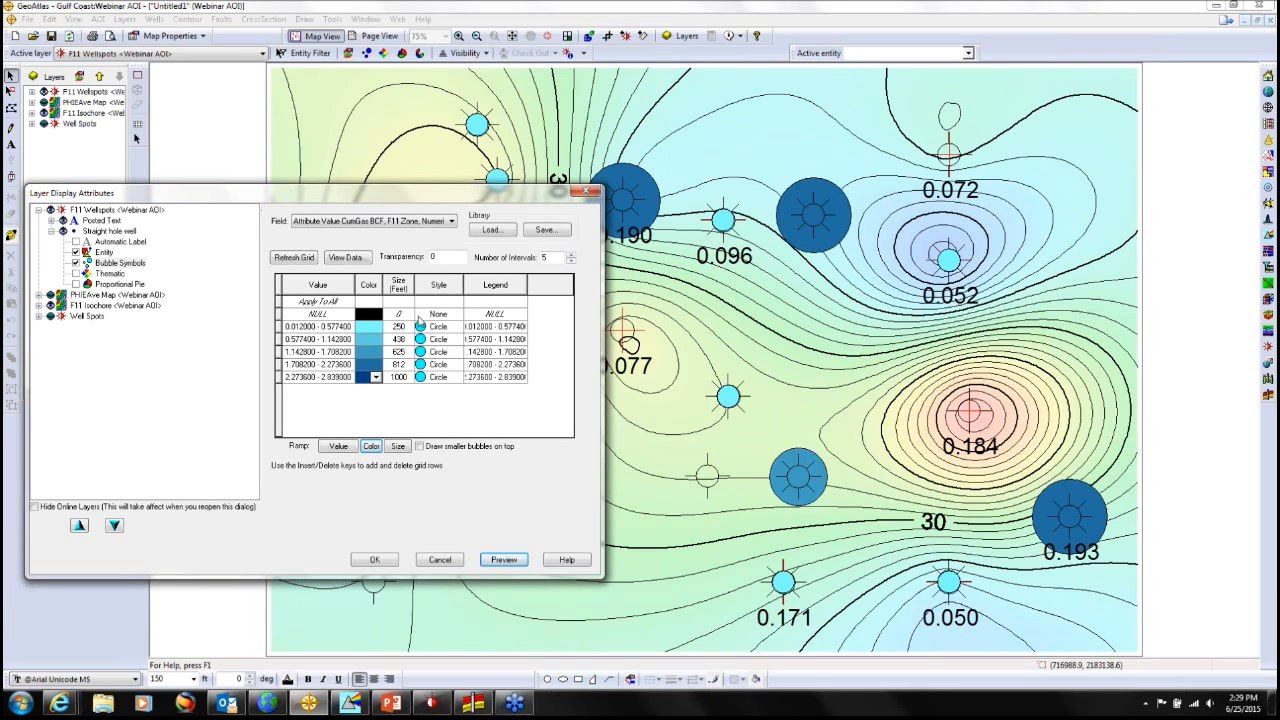
{"action": "left_click", "coordinate": [374, 560]}
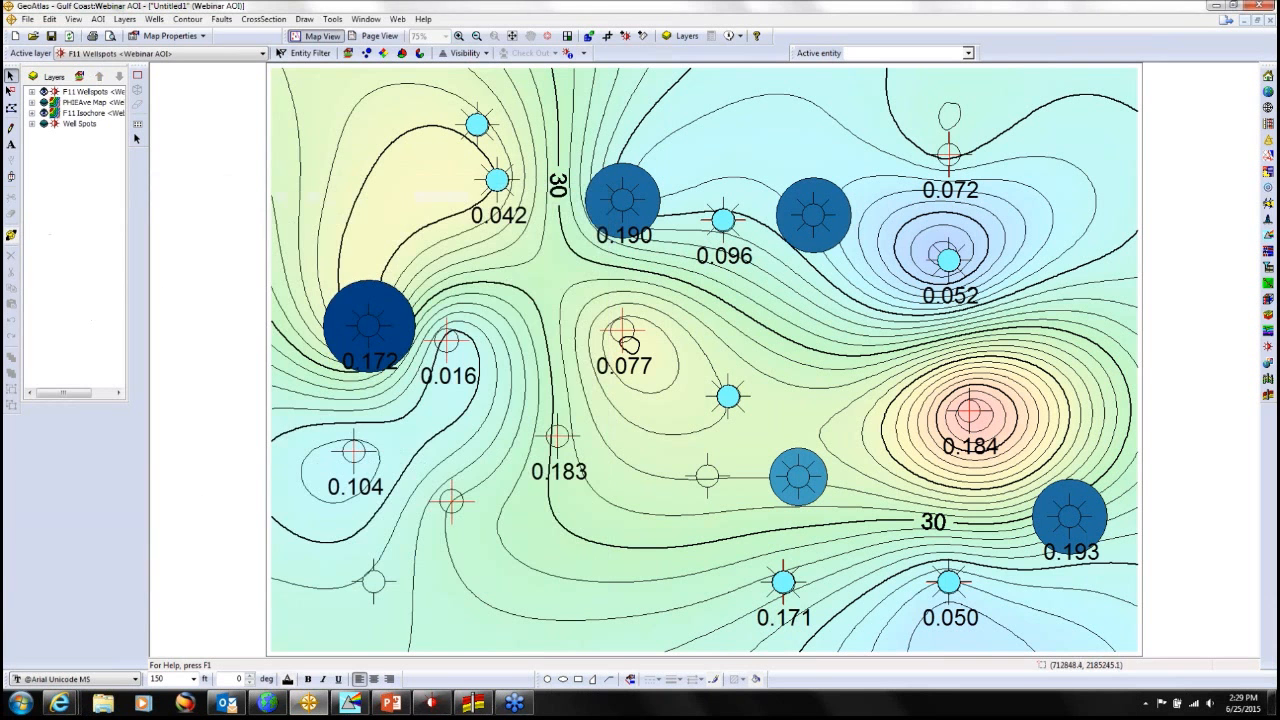
Export F11 Zone's attribute spreadsheet from ZoneManager as the text file F11 Attributes, and switch to ProjectExplorer to check it.
{"action": "left_click", "coordinate": [467, 705]}
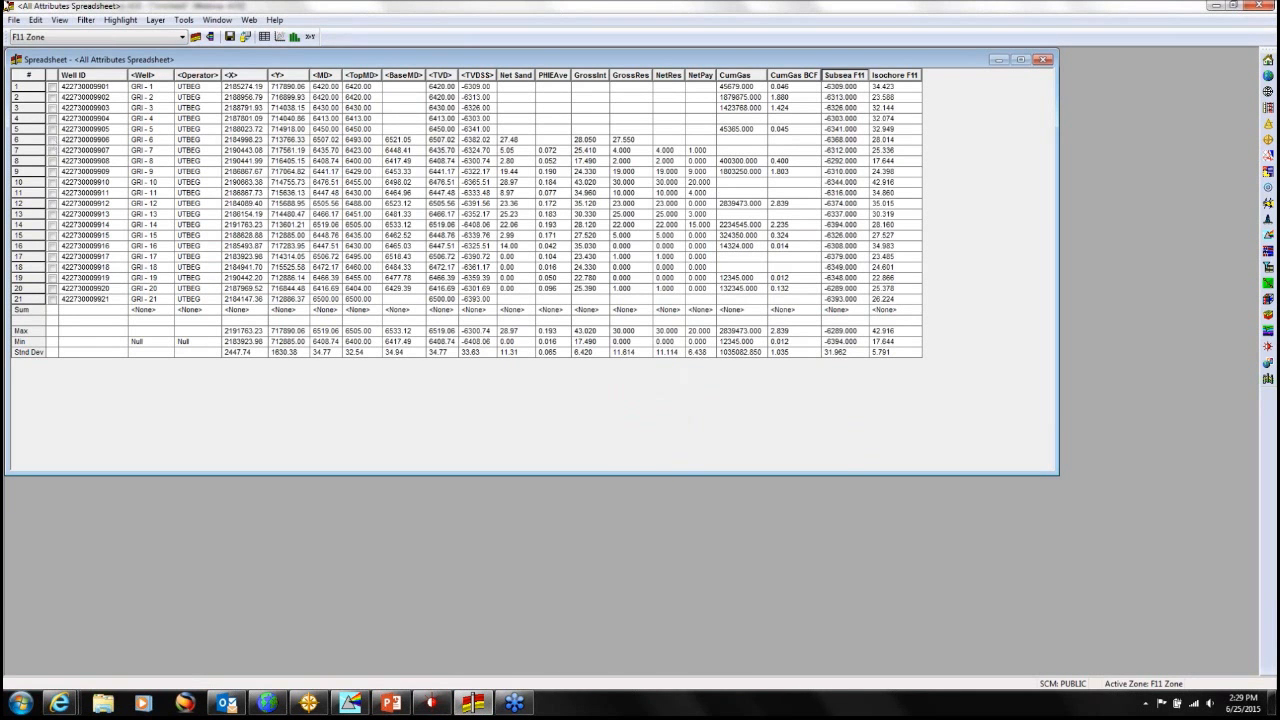
{"action": "left_click", "coordinate": [14, 20]}
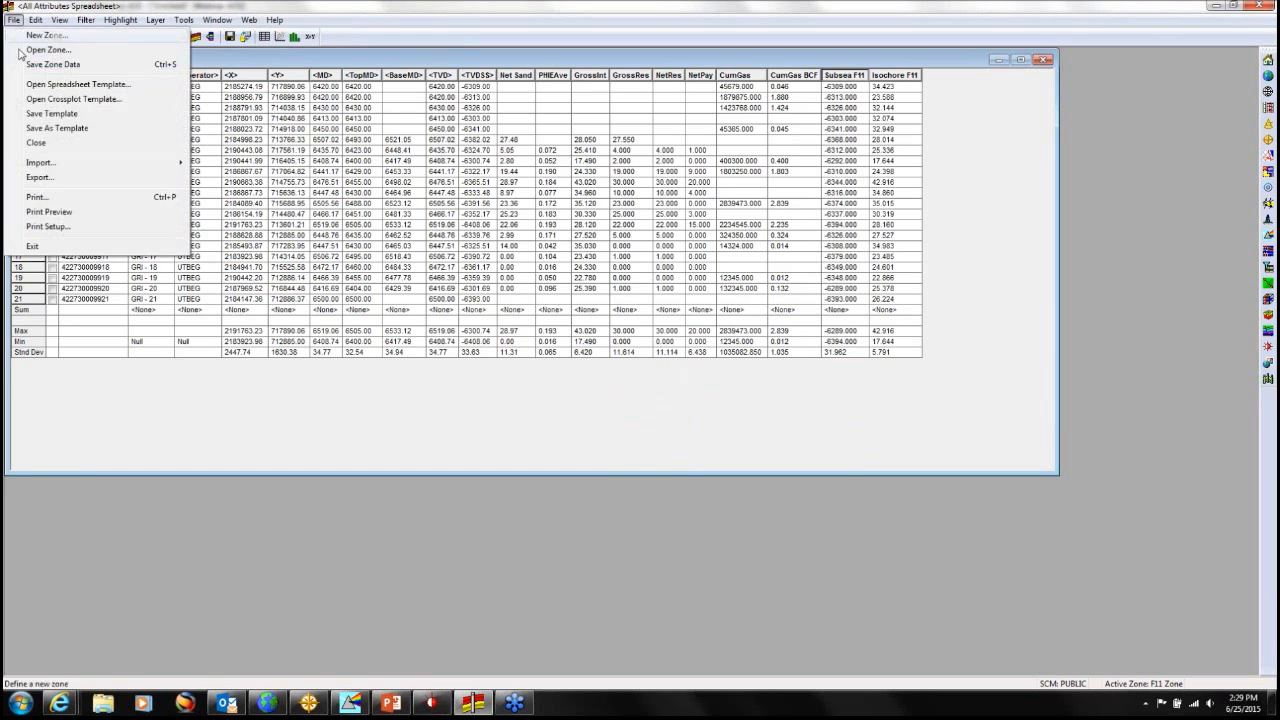
{"action": "left_click", "coordinate": [40, 177]}
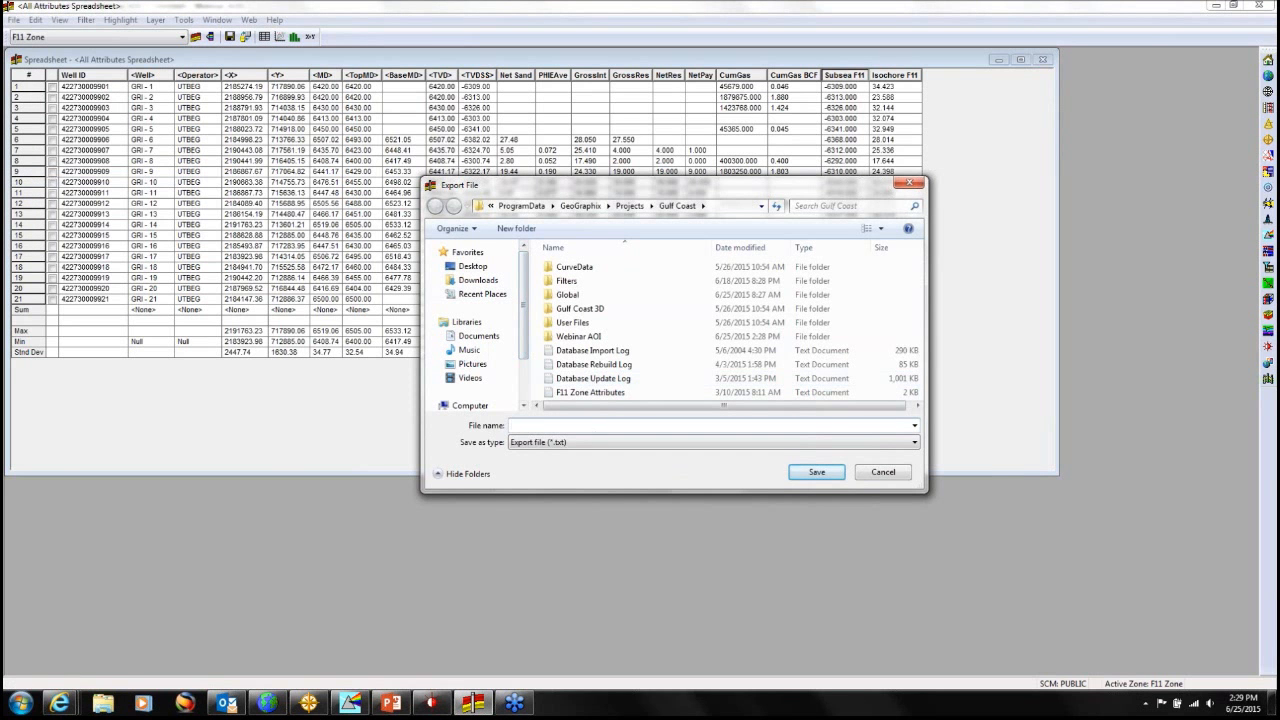
{"action": "type", "text": "F11 "}
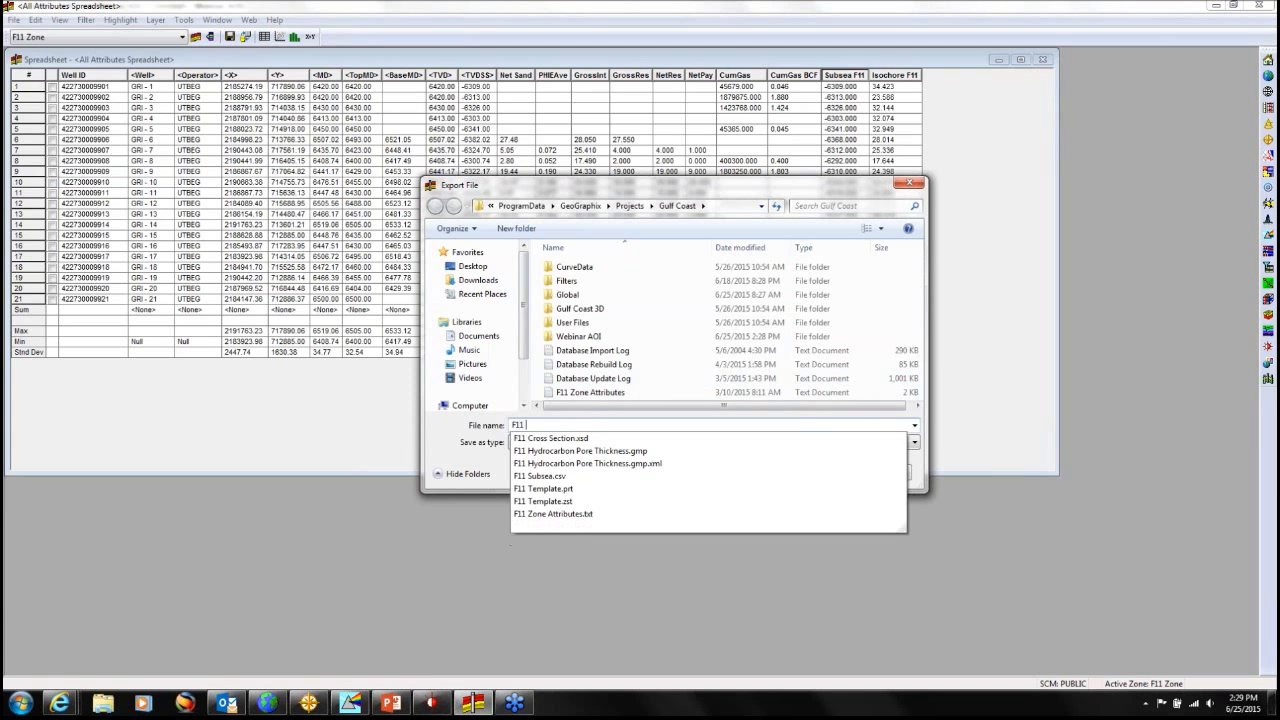
{"action": "type", "text": "Attributes"}
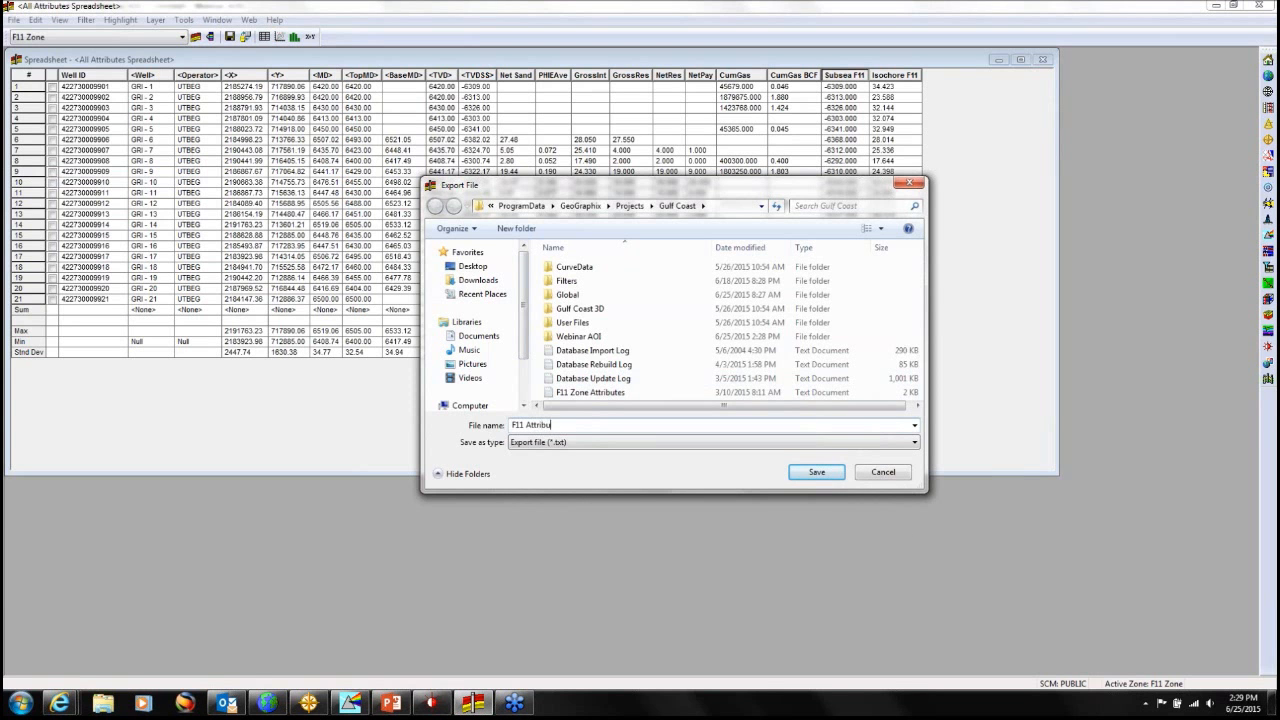
{"action": "left_click", "coordinate": [817, 472]}
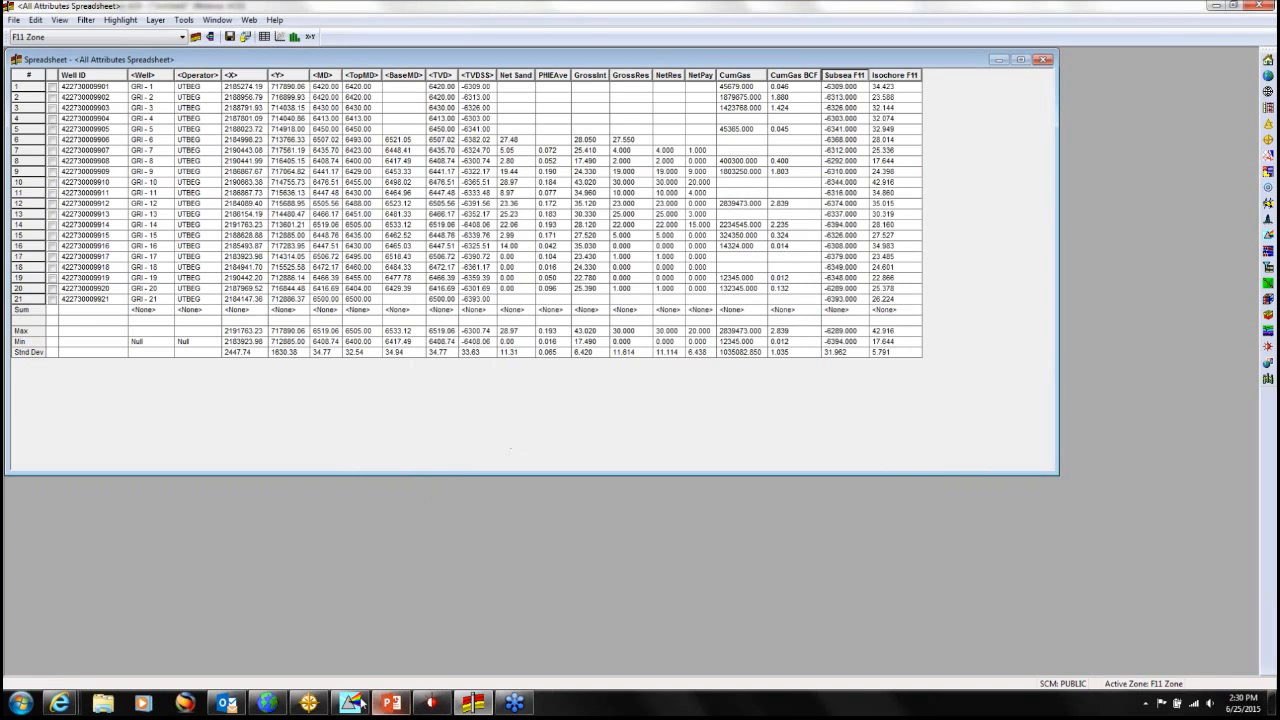
{"action": "left_click", "coordinate": [269, 703]}
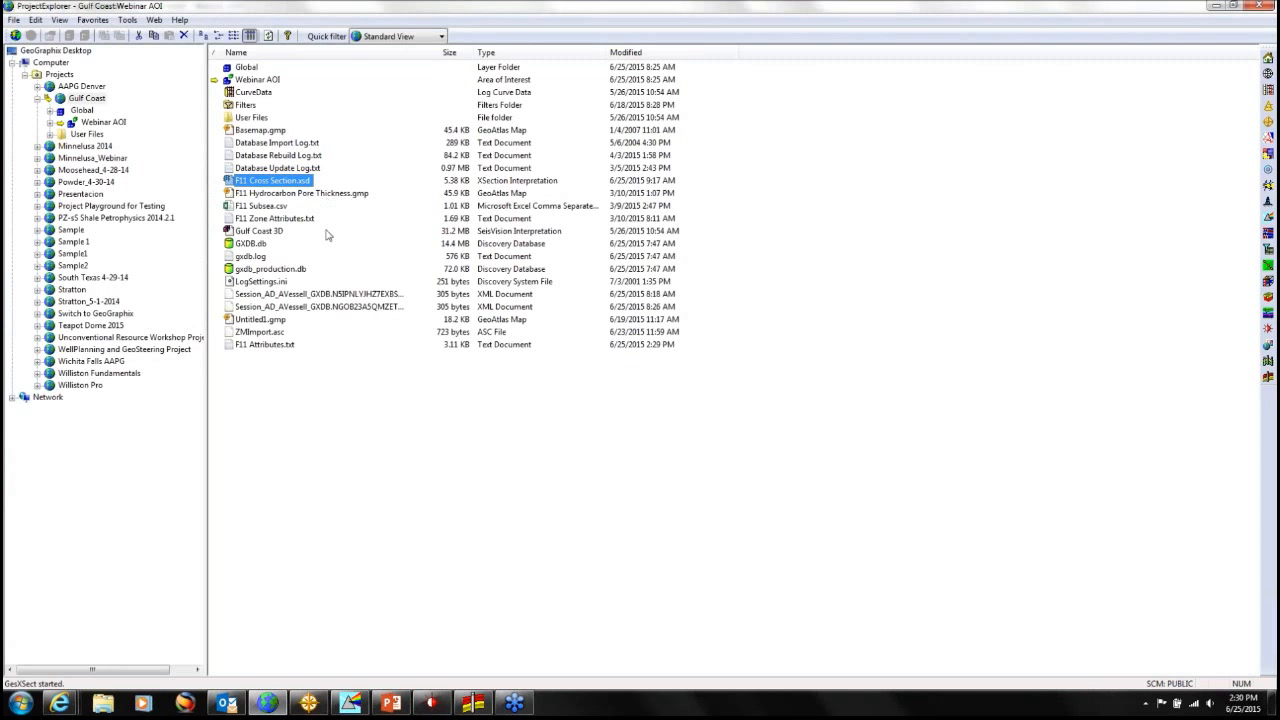
Open the exported F11 Attributes.txt file, examine its attribute columns across the full width, and close it.
{"action": "left_click", "coordinate": [272, 347]}
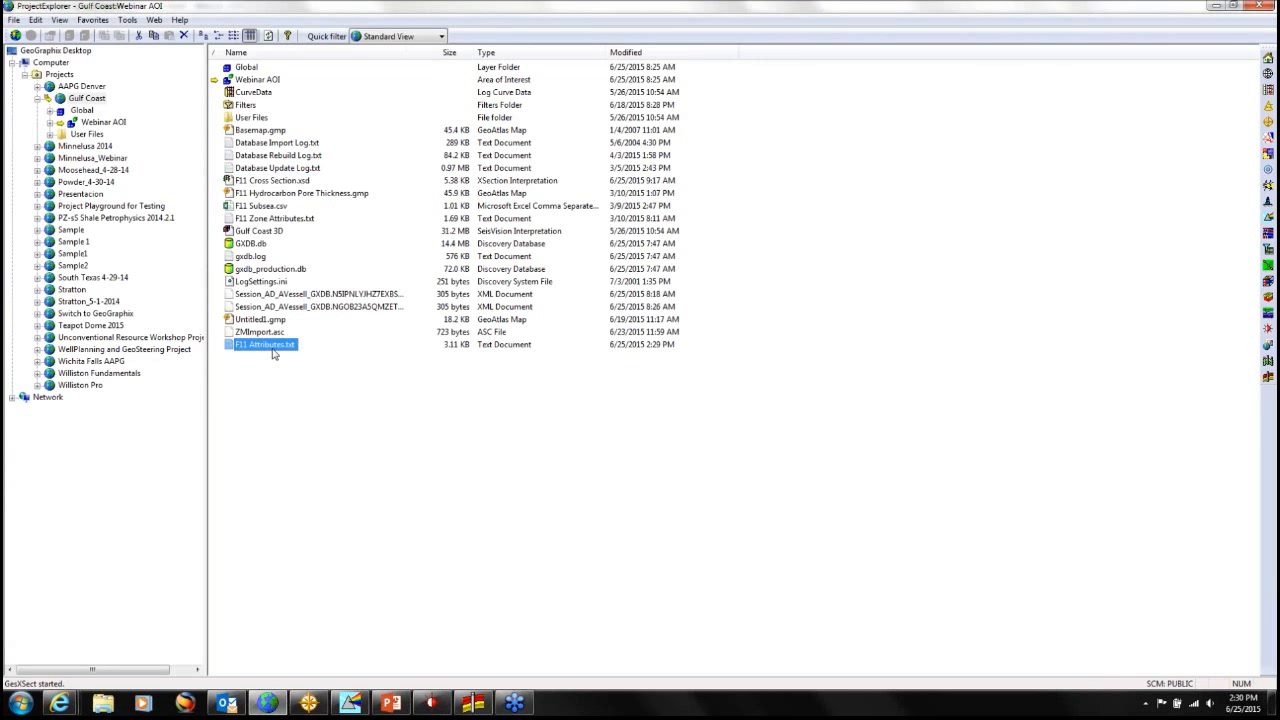
{"action": "double_click", "coordinate": [272, 346]}
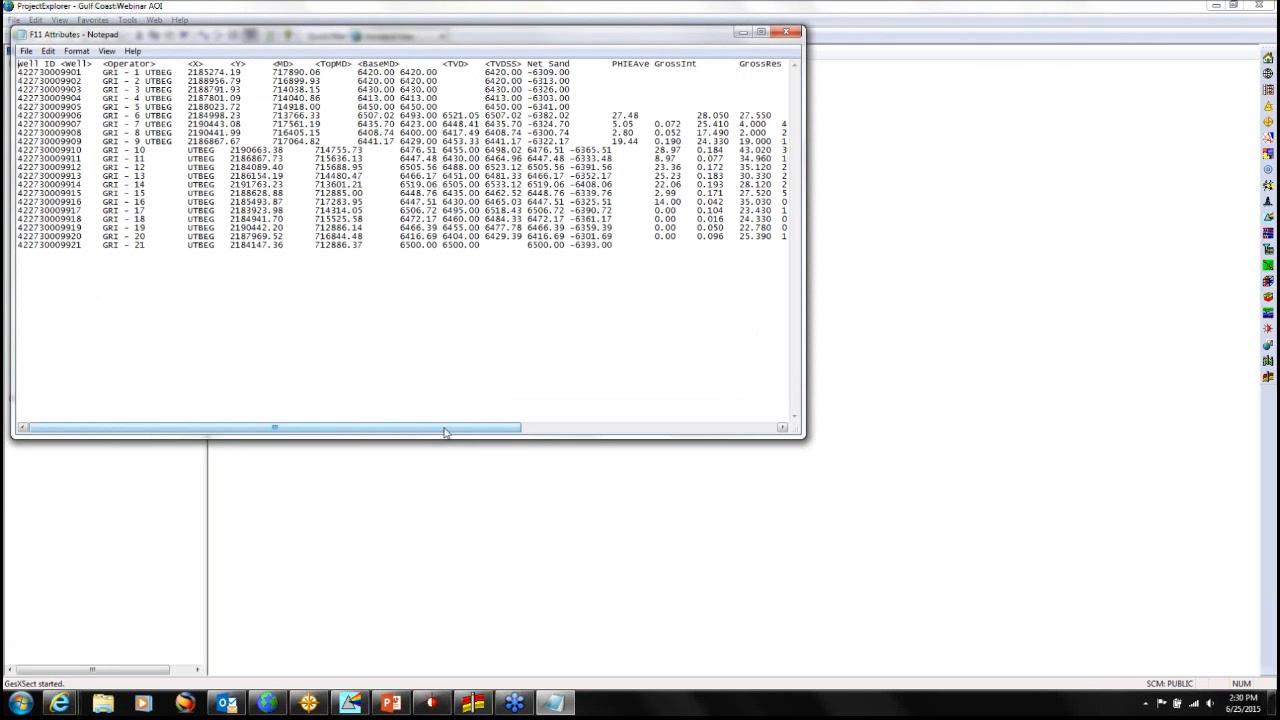
{"action": "left_click_drag", "start_coordinate": [449, 431], "coordinate": [720, 414]}
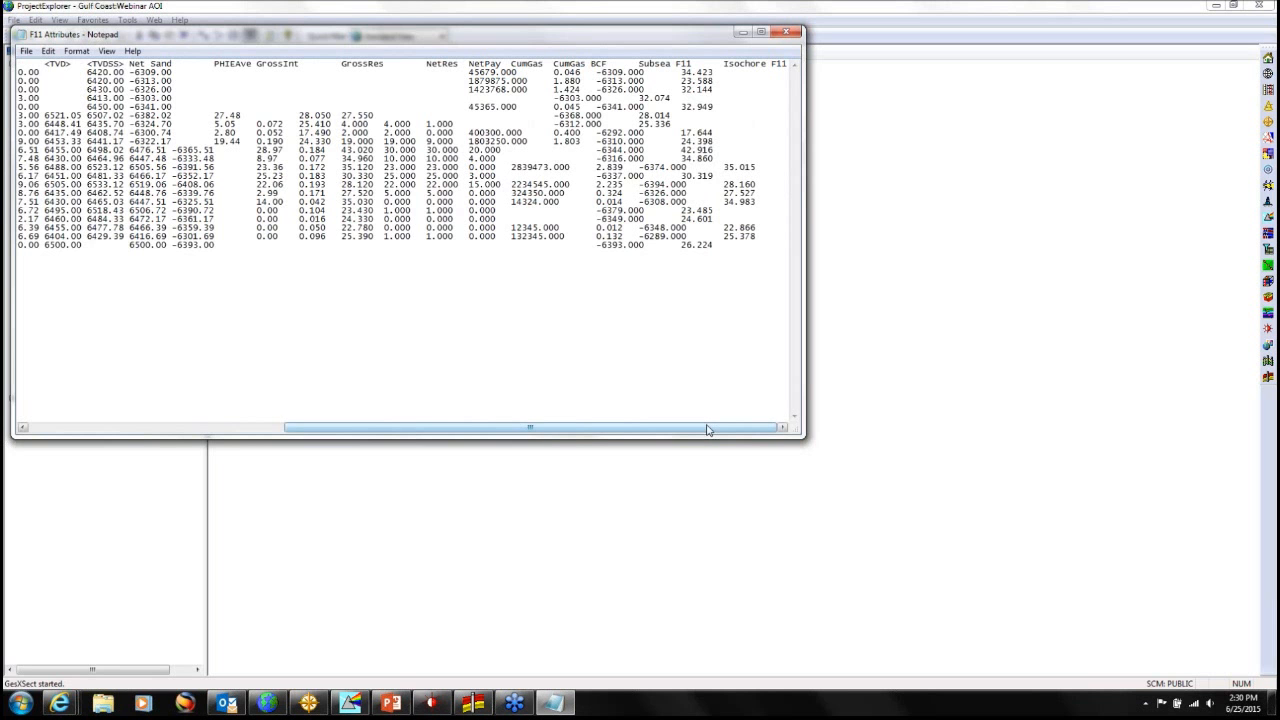
{"action": "left_click_drag", "start_coordinate": [707, 430], "coordinate": [445, 428]}
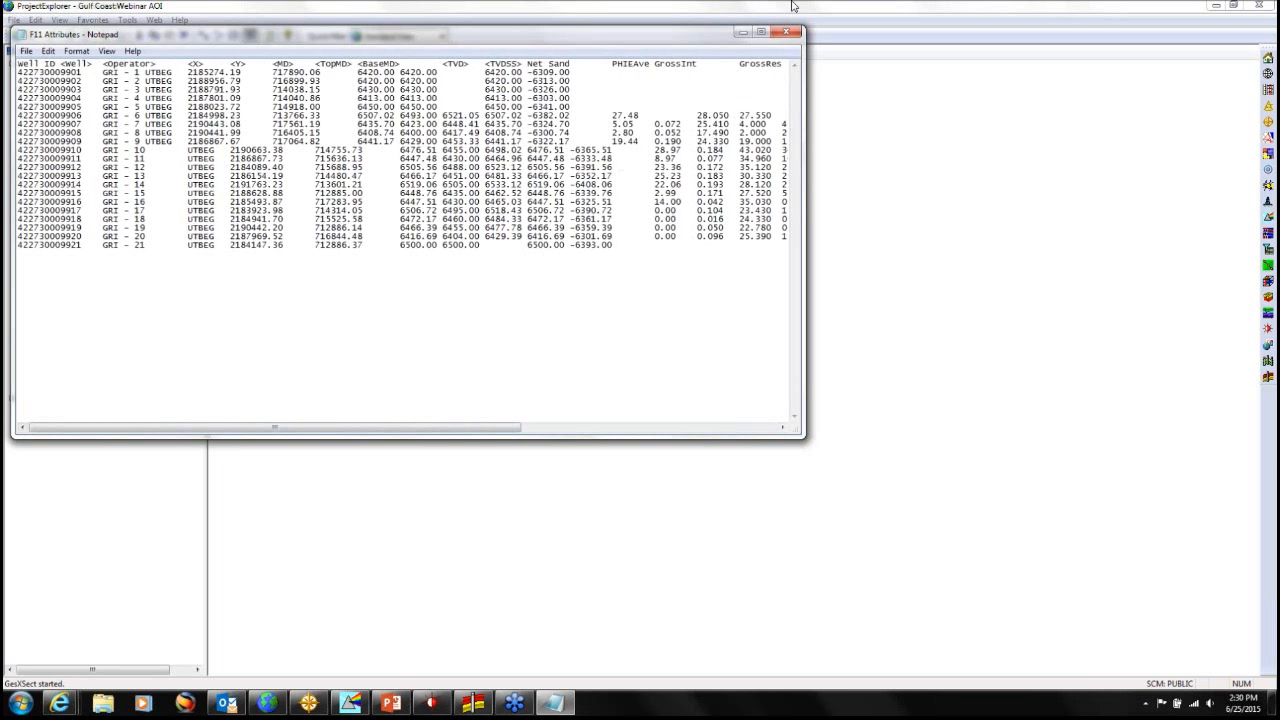
{"action": "left_click", "coordinate": [790, 34]}
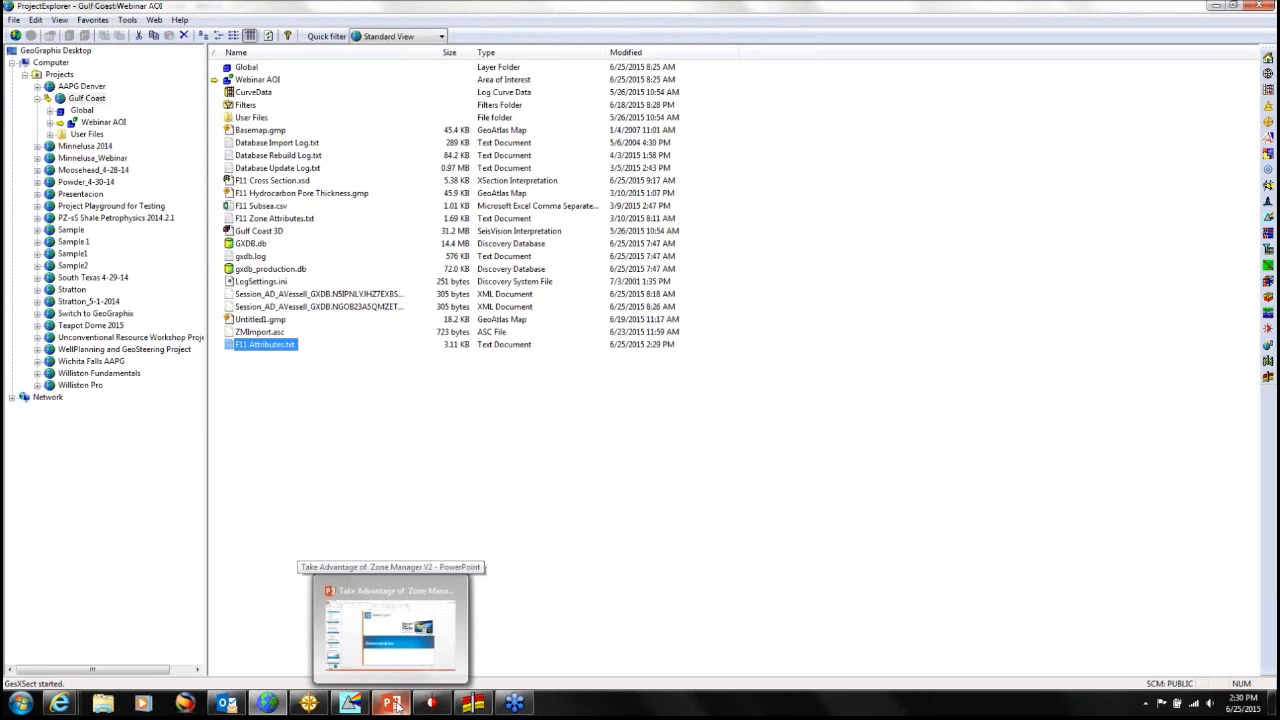
Switch to the PowerPoint presentation, start the slide show from the Demonstration slide and advance to the following slide.
{"action": "left_click", "coordinate": [396, 705]}
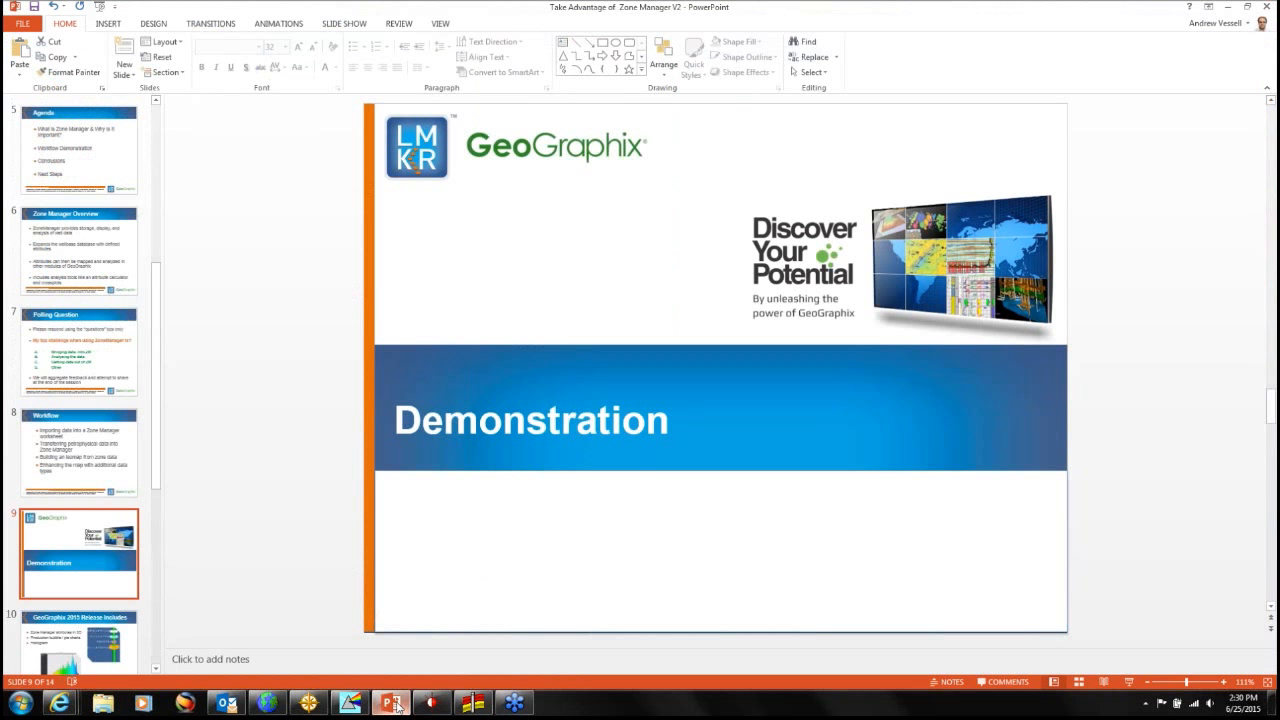
{"action": "left_click", "coordinate": [1129, 683]}
{"action": "key", "text": "Right"}
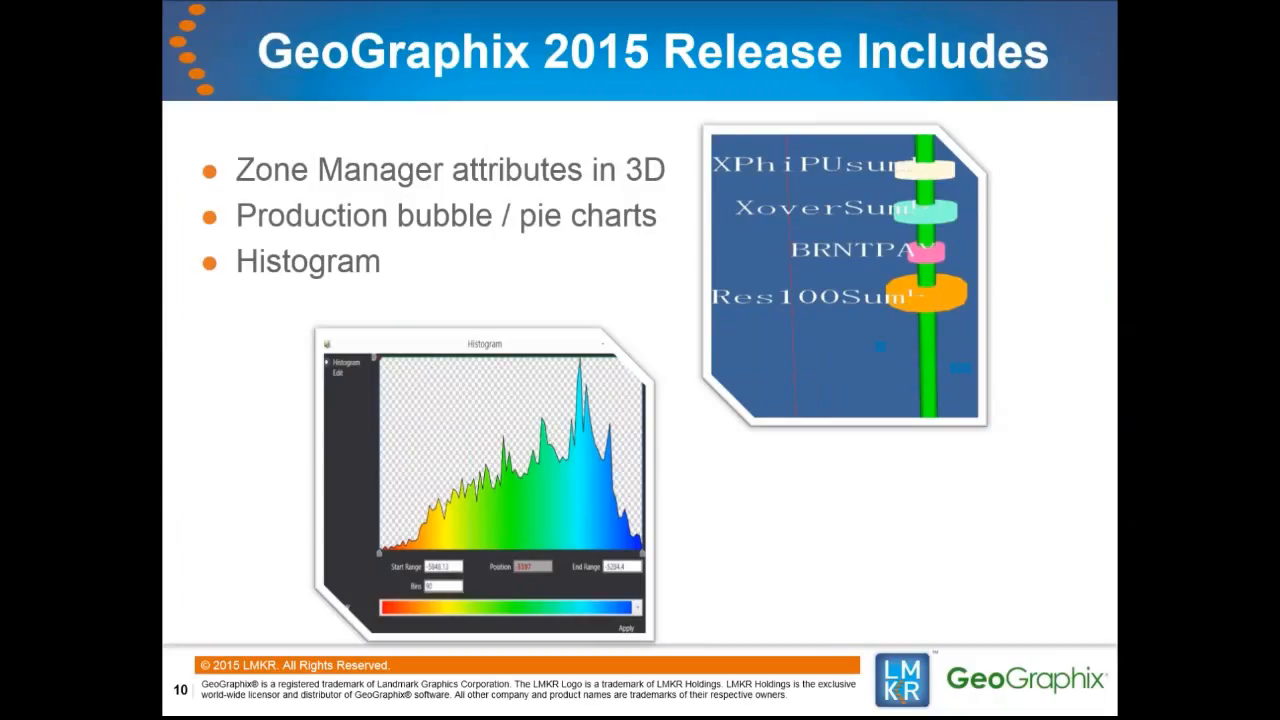